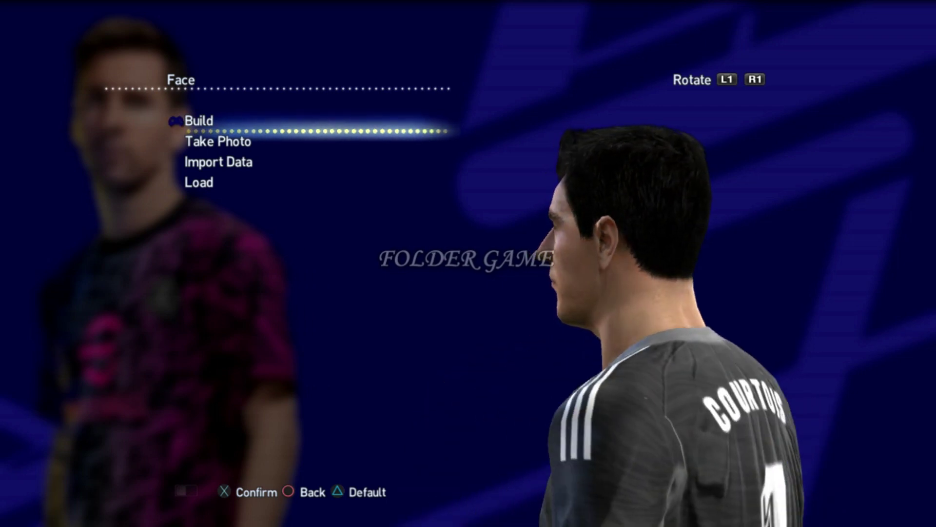
# Rotate the player models on the Face edit screen to examine the patched faces and hair from several angles.
pyautogui.press('e')
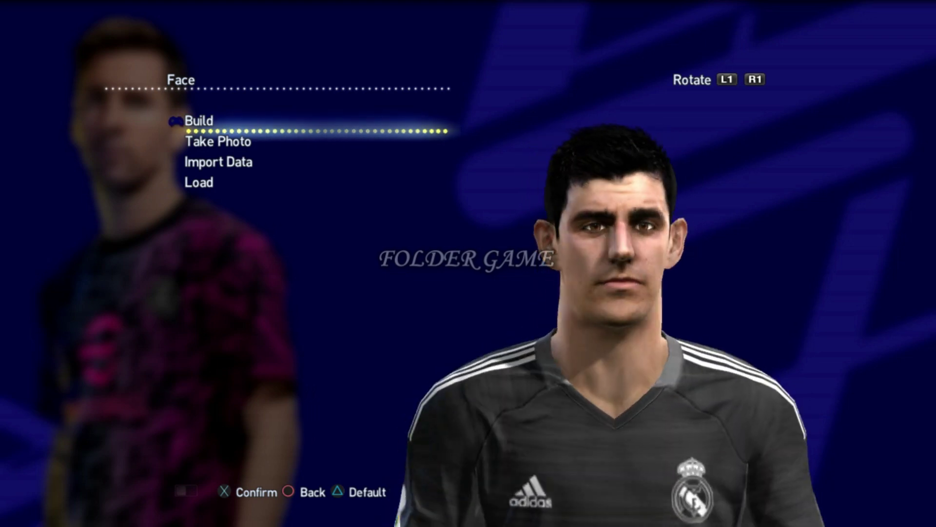
pyautogui.press('e')
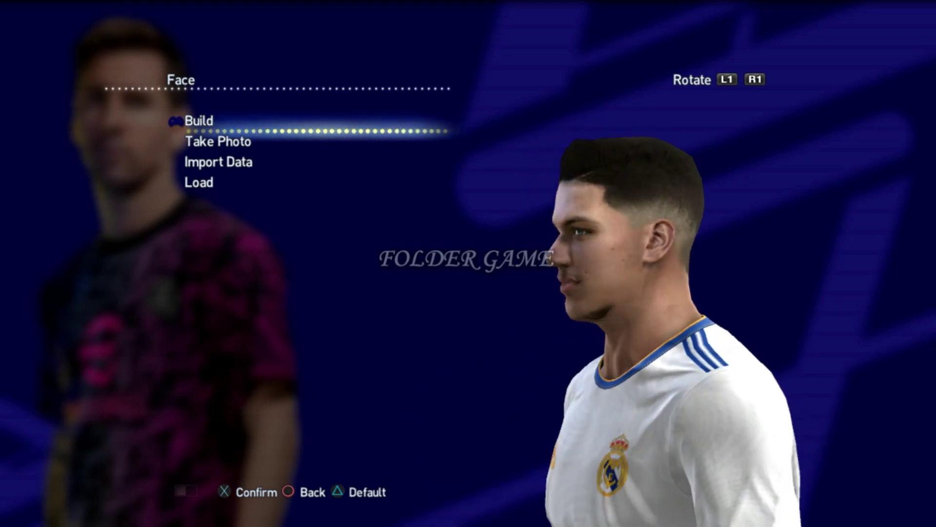
pyautogui.press('e')
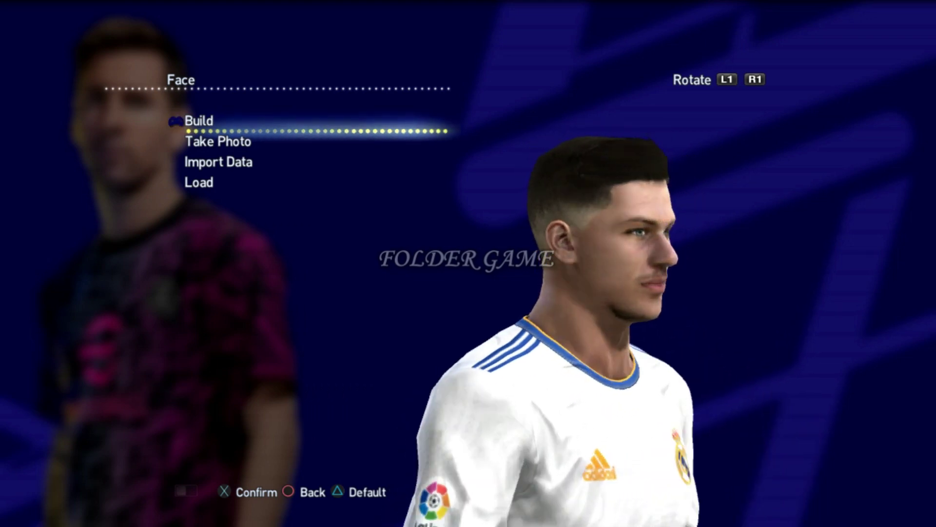
pyautogui.press('e')
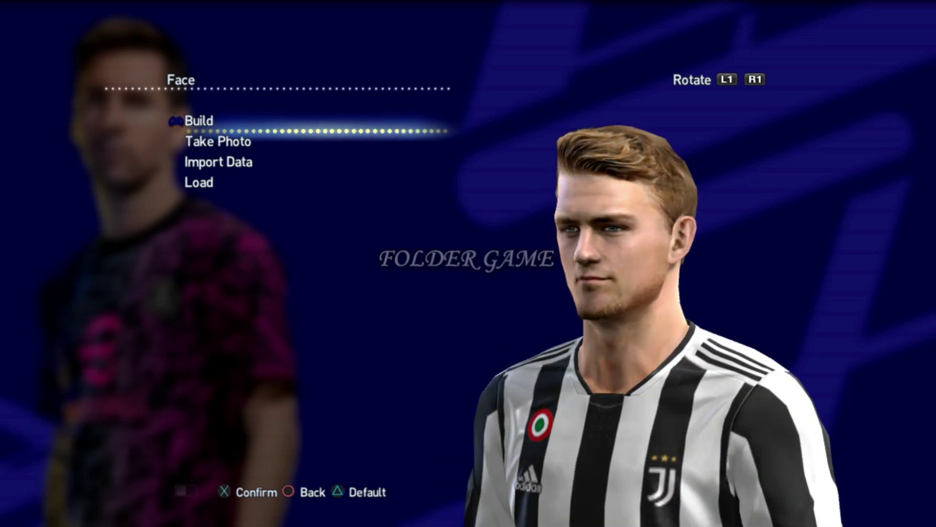
pyautogui.press('e')
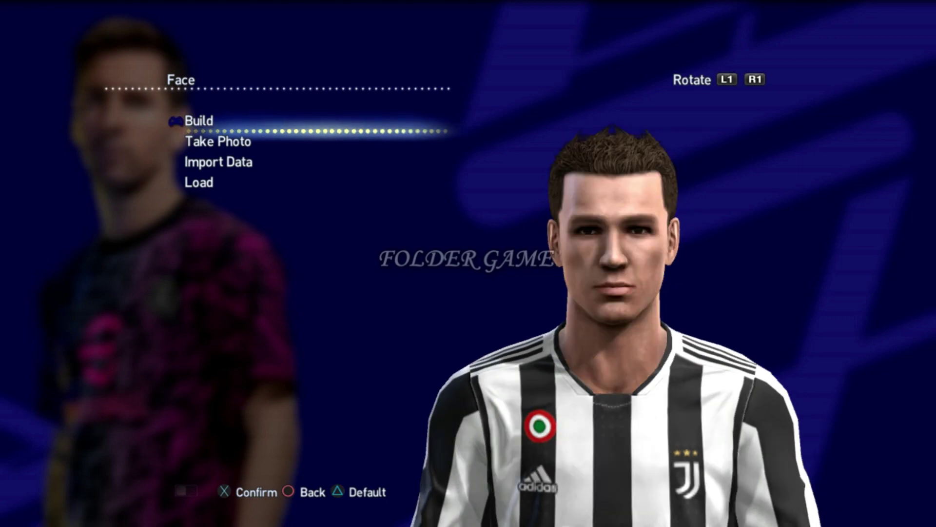
pyautogui.press('e')
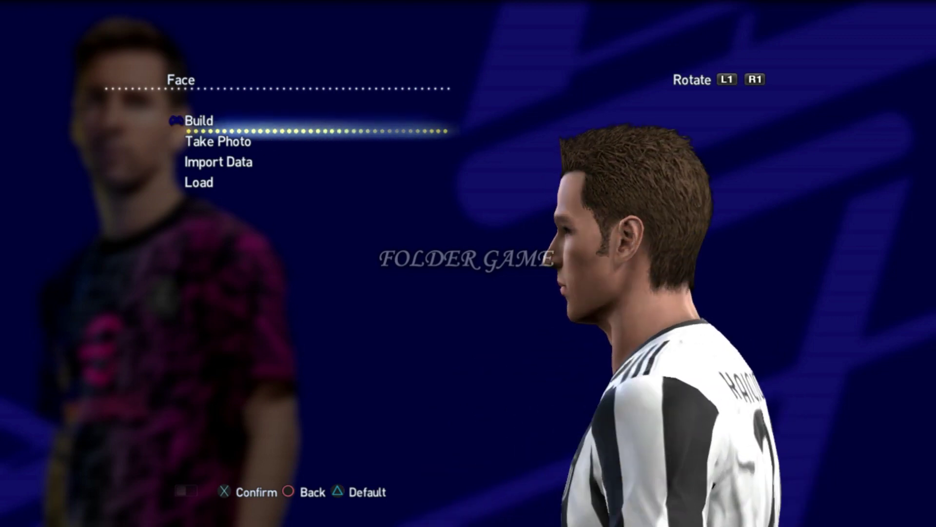
pyautogui.press('e')
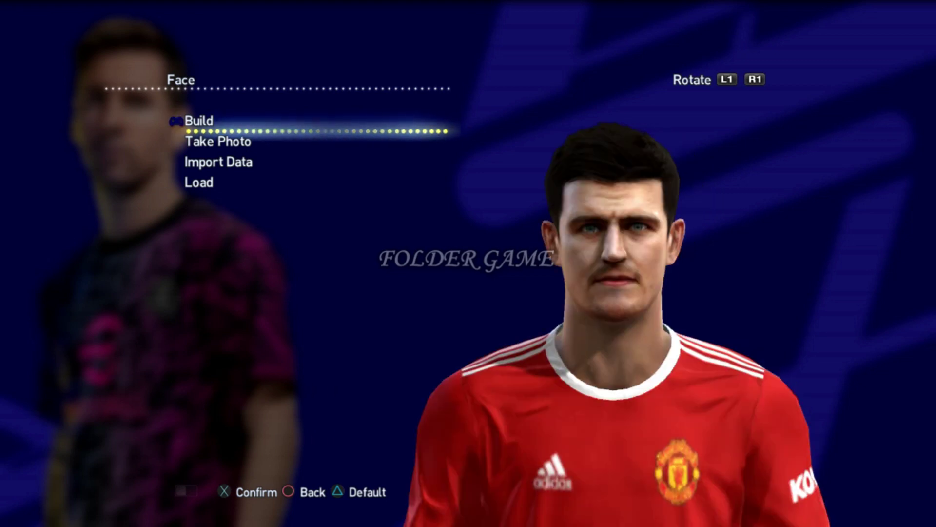
pyautogui.press('e')
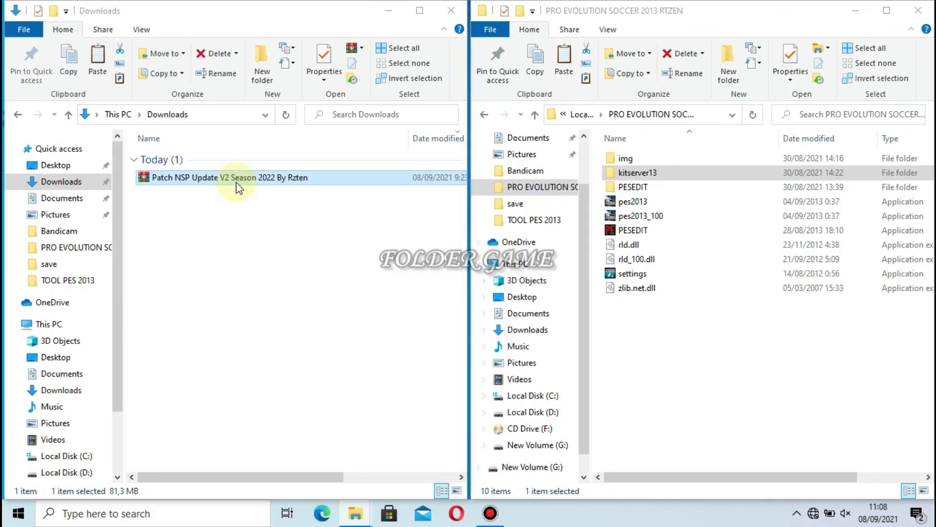
# Extract the archive "Patch NSP Update V2 Season 2022 By Rzten" into Downloads and open the extracted folder.
pyautogui.rightClick(236, 182)
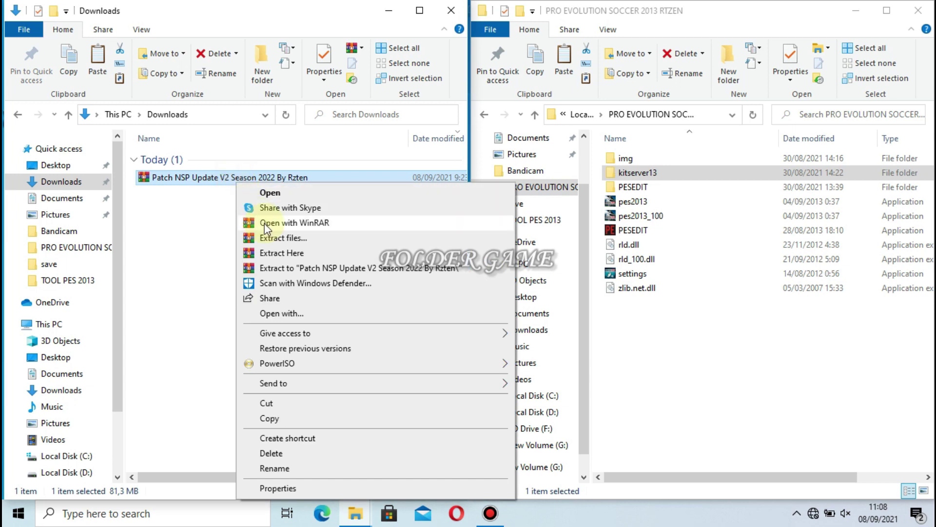
pyautogui.click(272, 256)
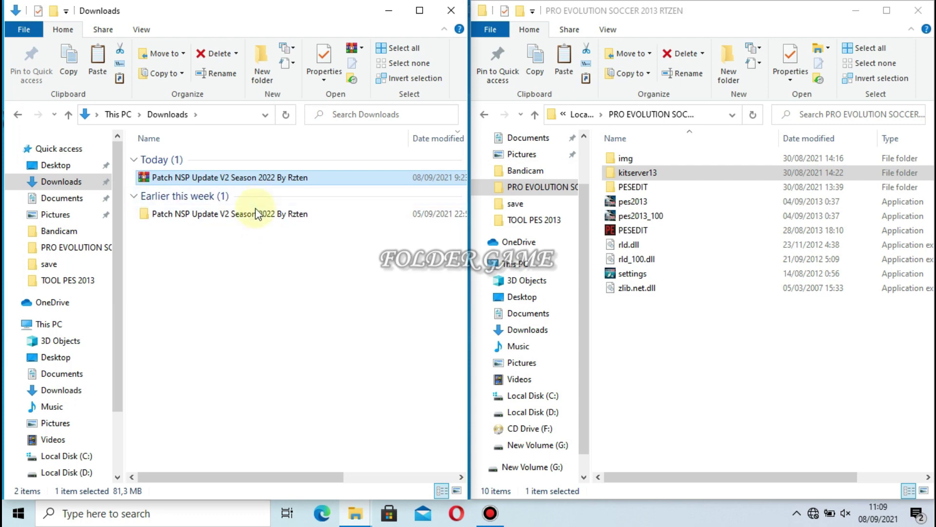
pyautogui.click(255, 214)
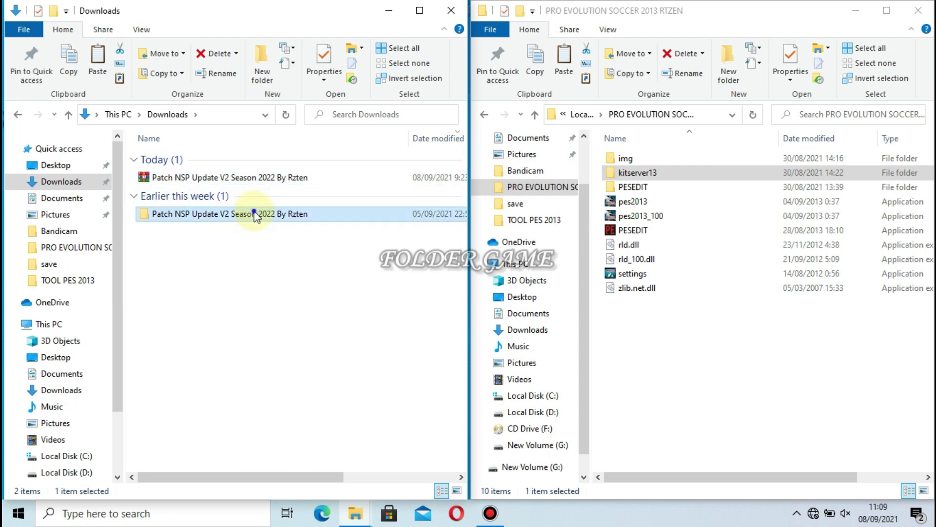
pyautogui.rightClick(255, 215)
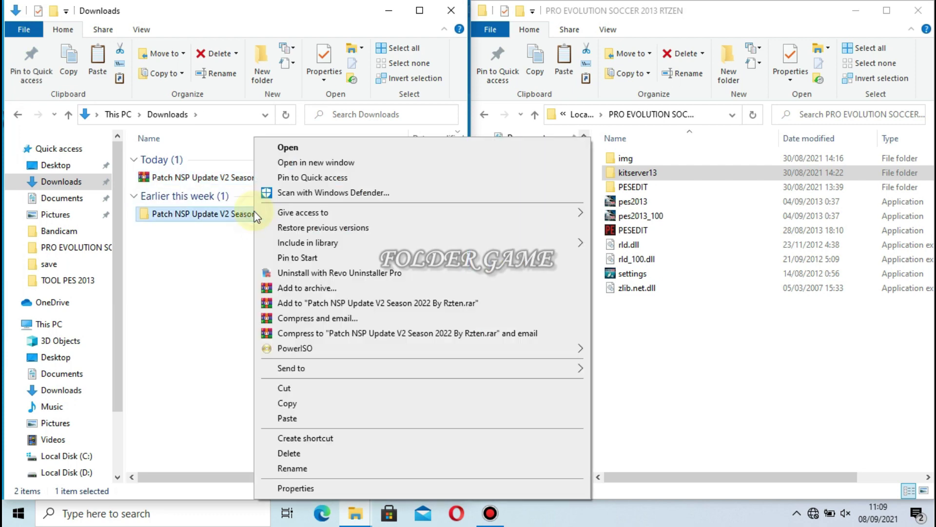
pyautogui.click(283, 147)
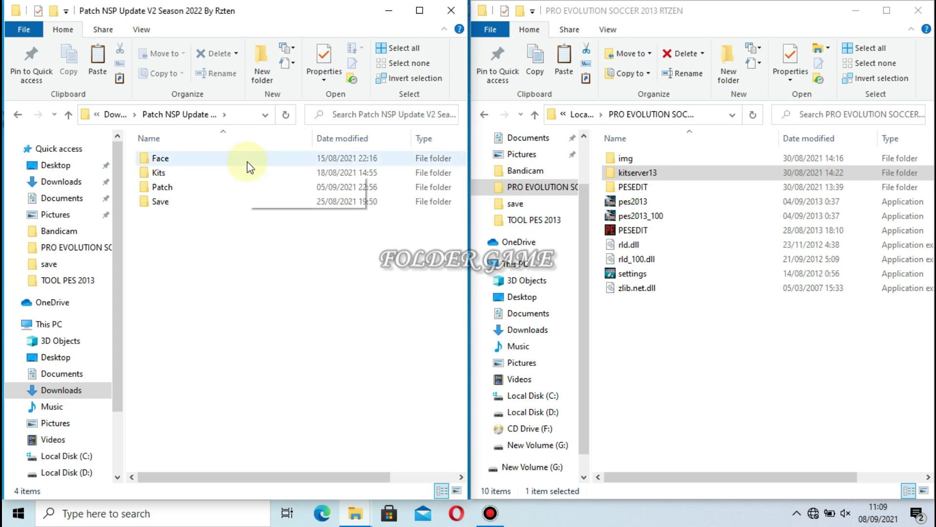
# Open the patch's faces folder inside Face > GDB.
pyautogui.rightClick(247, 161)
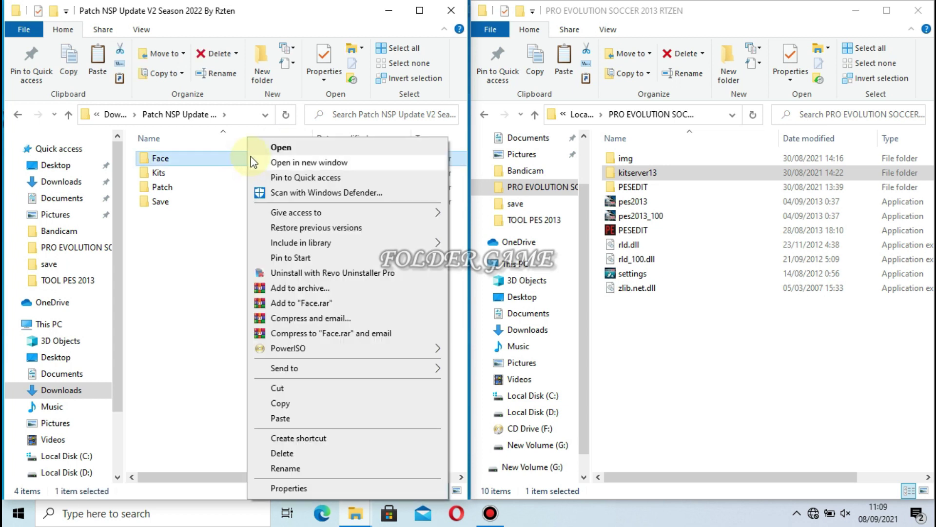
pyautogui.click(254, 150)
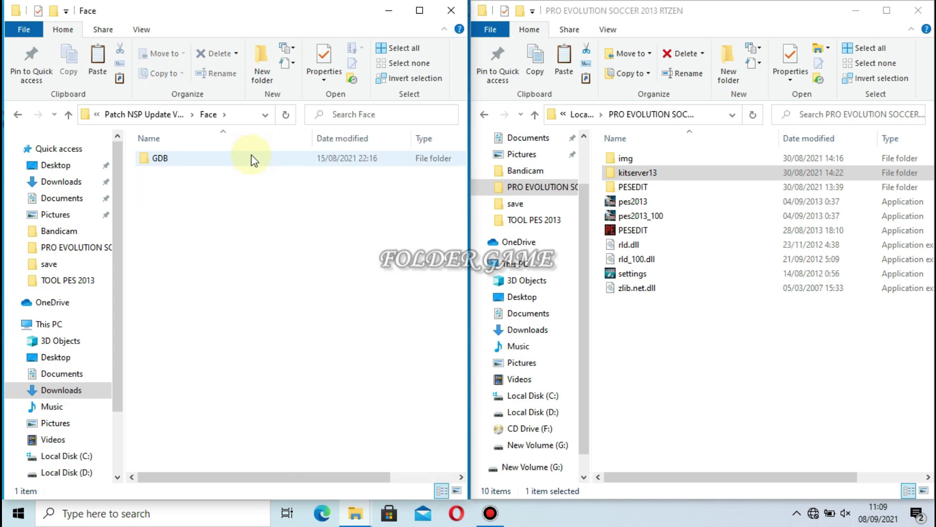
pyautogui.click(251, 157)
pyautogui.rightClick(250, 157)
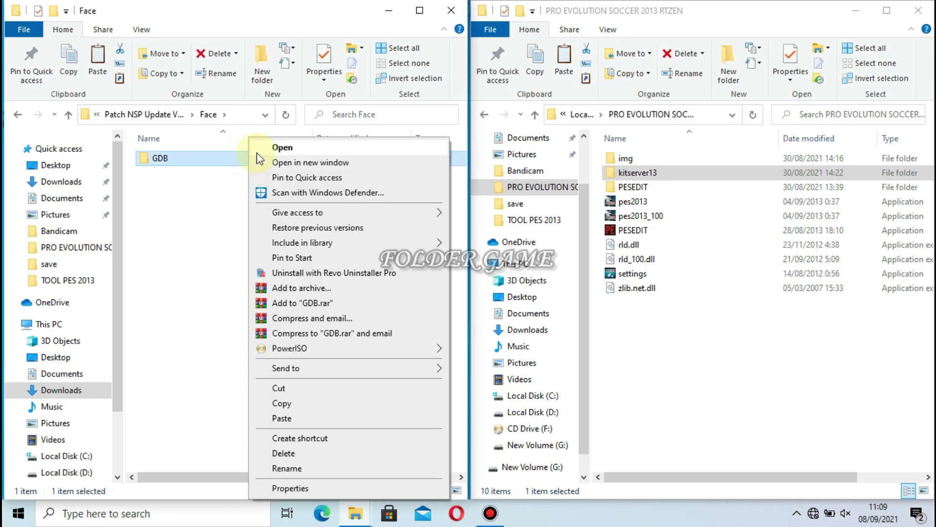
pyautogui.click(258, 152)
pyautogui.click(256, 158)
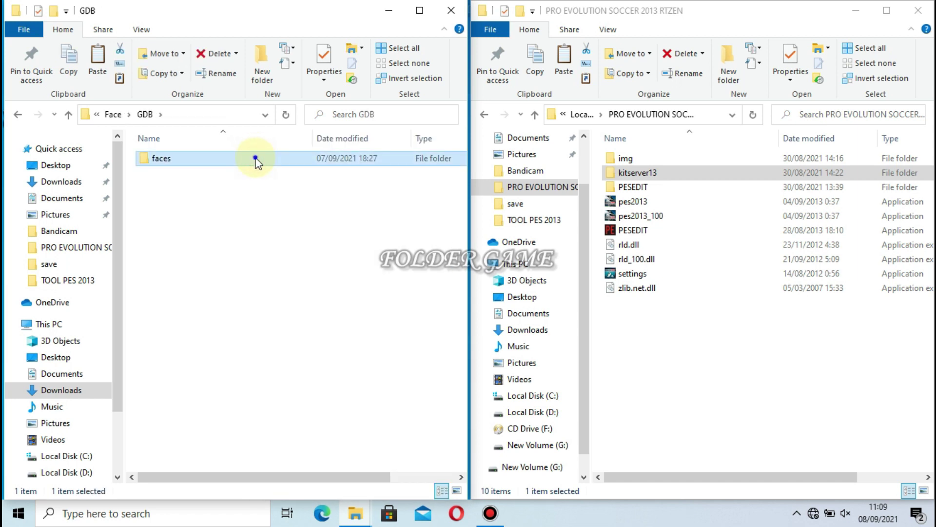
pyautogui.rightClick(256, 158)
pyautogui.click(261, 150)
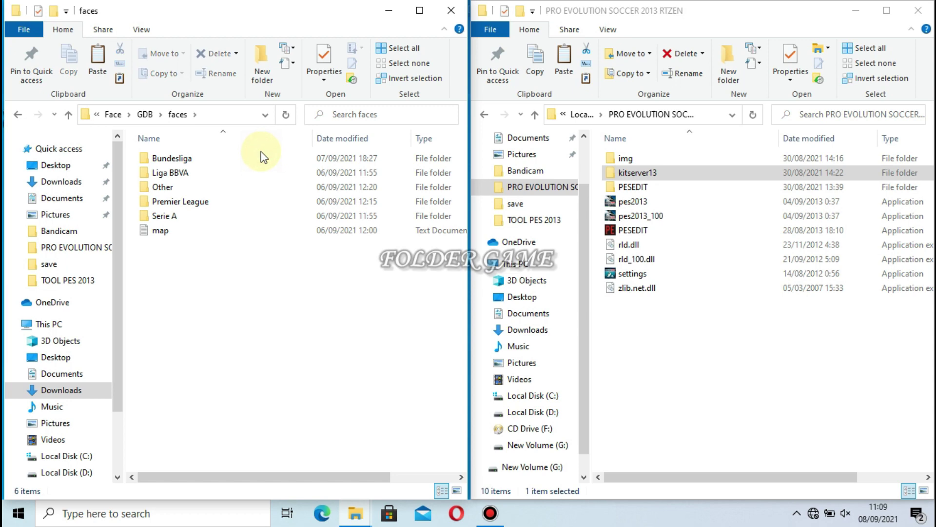
# Copy the Bayern folder from the patch's Bundesliga faces folder.
pyautogui.click(258, 157)
pyautogui.rightClick(256, 156)
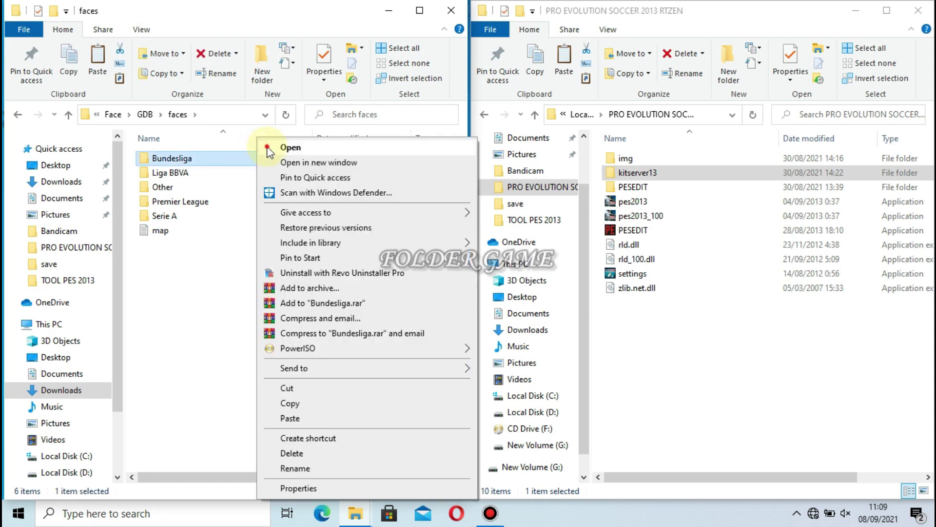
pyautogui.click(269, 149)
pyautogui.click(260, 157)
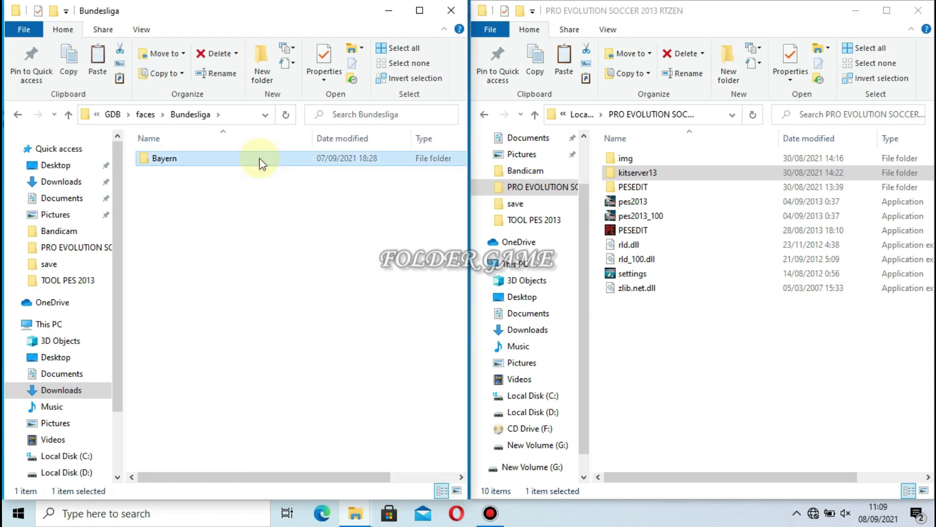
pyautogui.rightClick(259, 158)
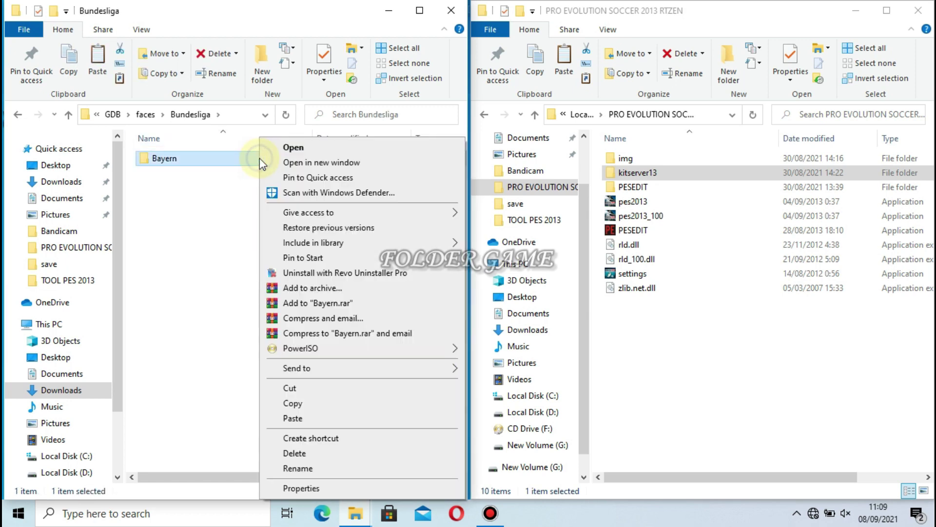
pyautogui.click(291, 403)
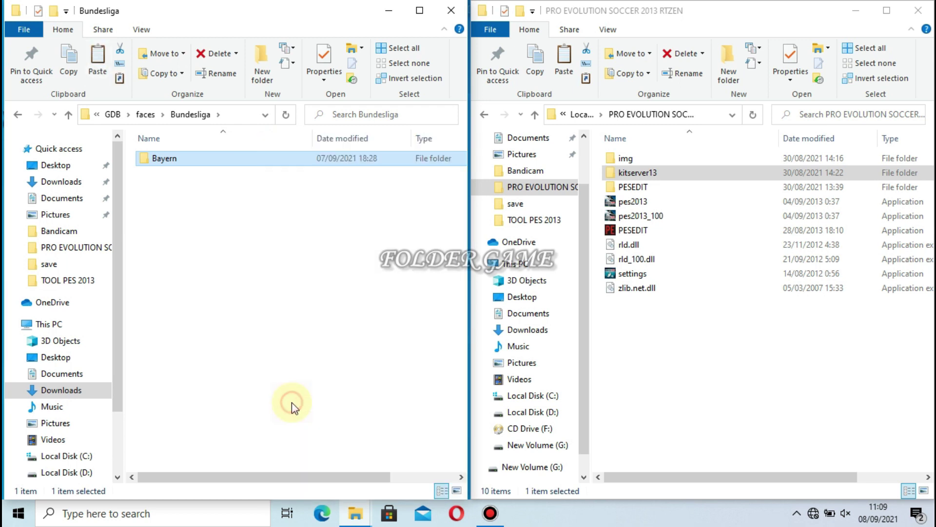
# In the PRO EVOLUTION SOCCER 2013 RTZEN game folder, open kitserver13 > GDB > faces.
pyautogui.click(623, 174)
pyautogui.rightClick(623, 174)
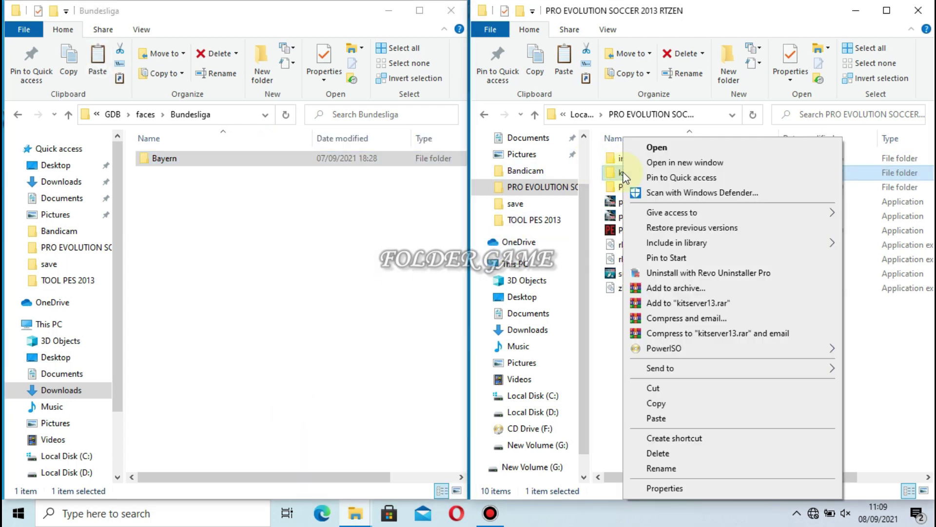
pyautogui.click(638, 144)
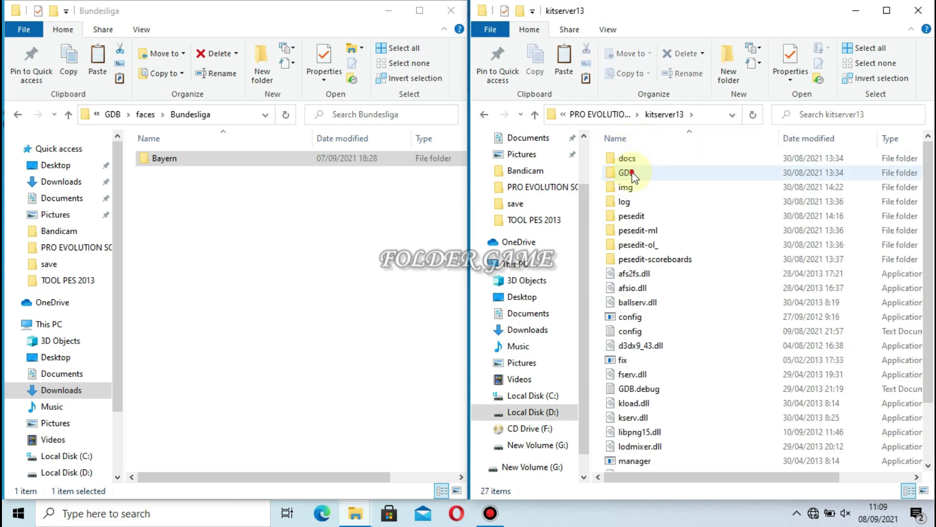
pyautogui.click(626, 173)
pyautogui.rightClick(633, 174)
pyautogui.click(641, 148)
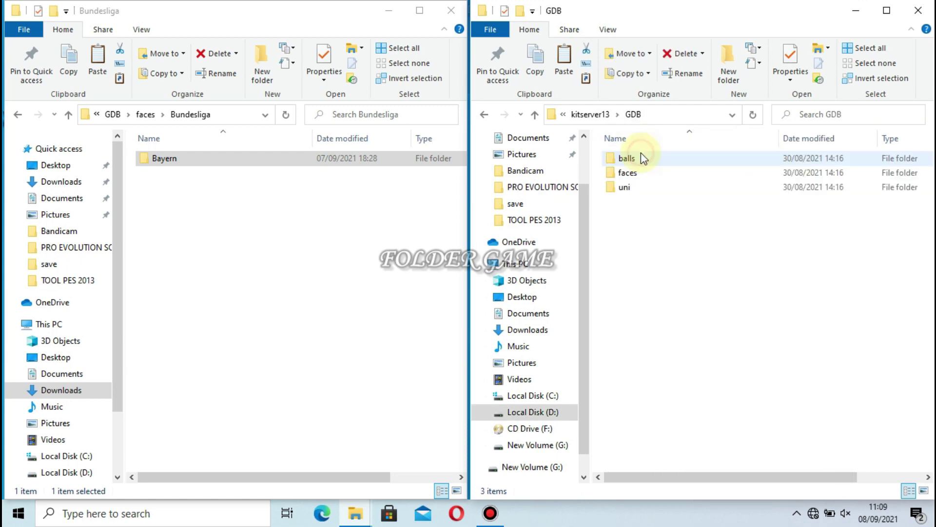
pyautogui.click(632, 172)
pyautogui.rightClick(633, 174)
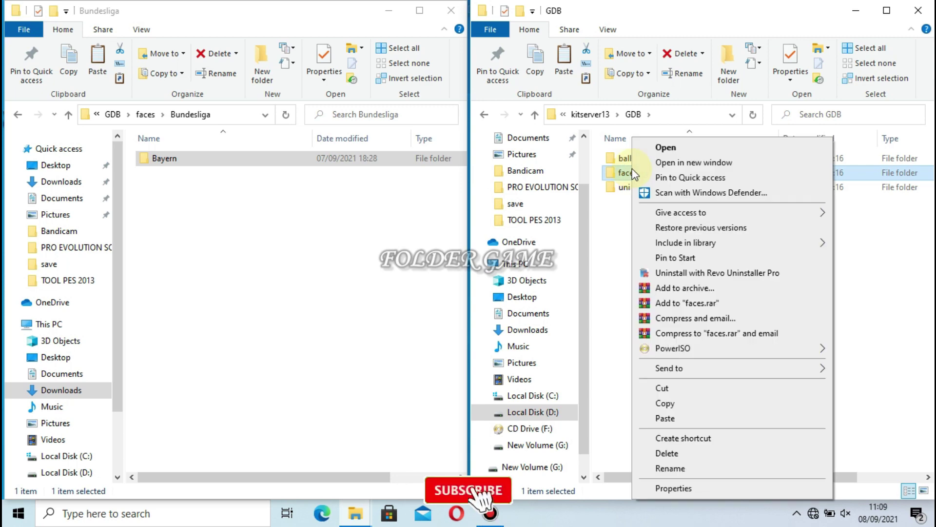
pyautogui.click(647, 148)
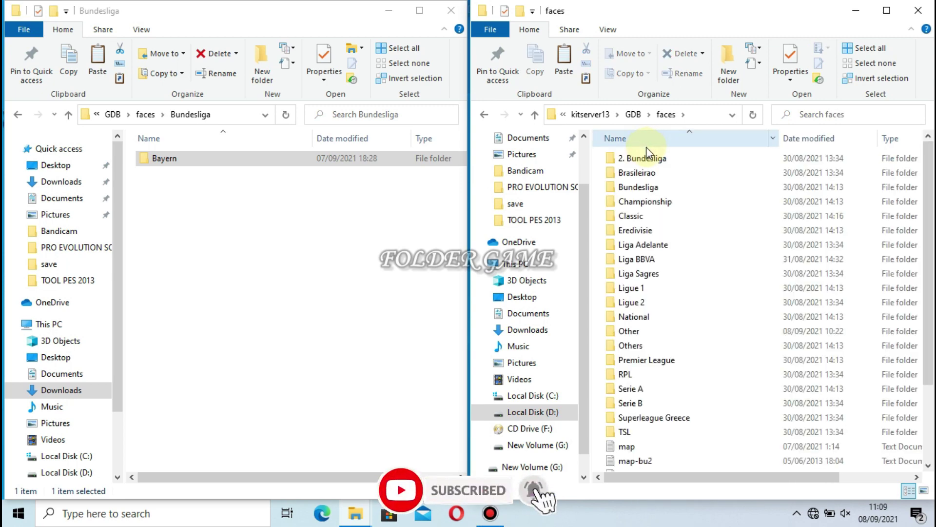
# Paste the copied Bayern folder into the game's Bundesliga faces folder, replacing the files with the same names.
pyautogui.click(634, 190)
pyautogui.rightClick(634, 190)
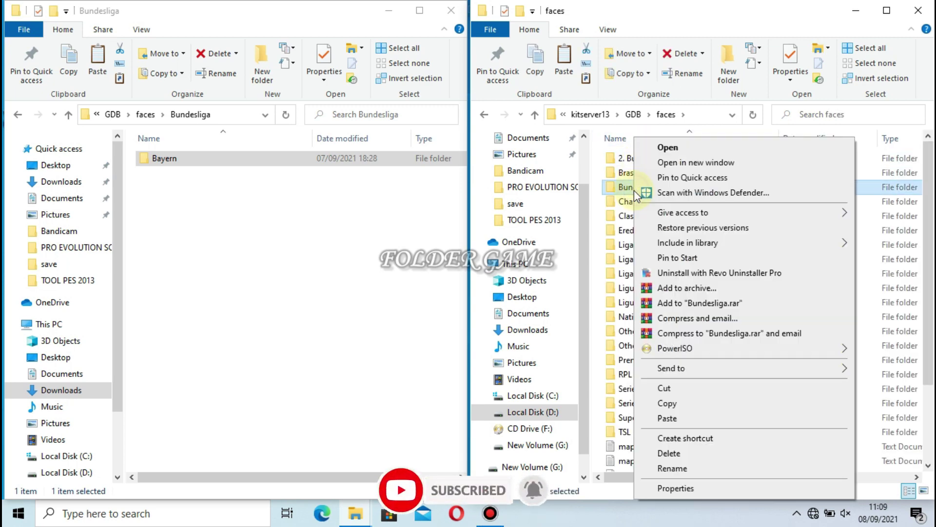
pyautogui.click(653, 149)
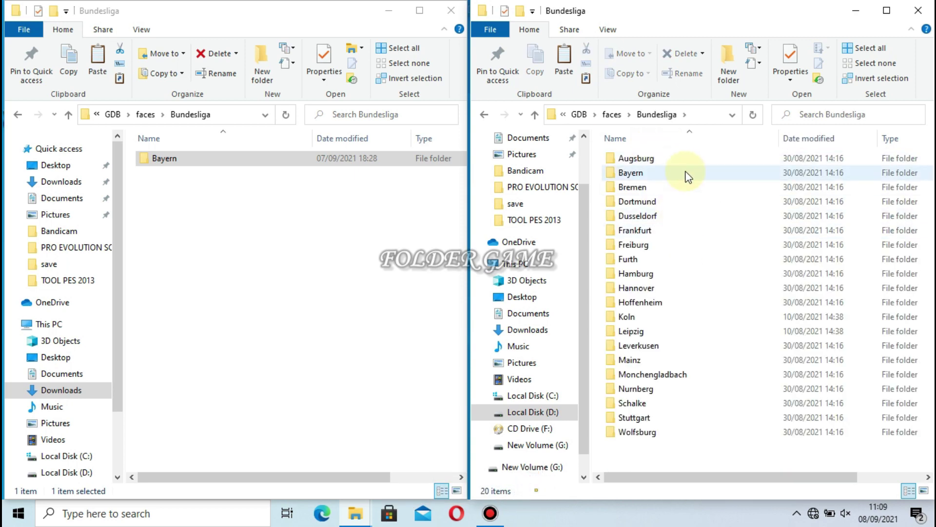
pyautogui.rightClick(692, 195)
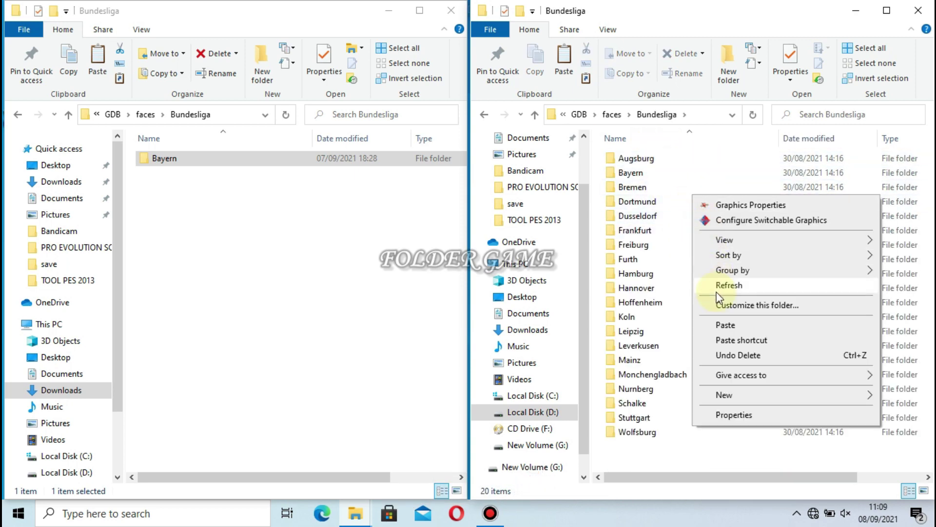
pyautogui.click(716, 322)
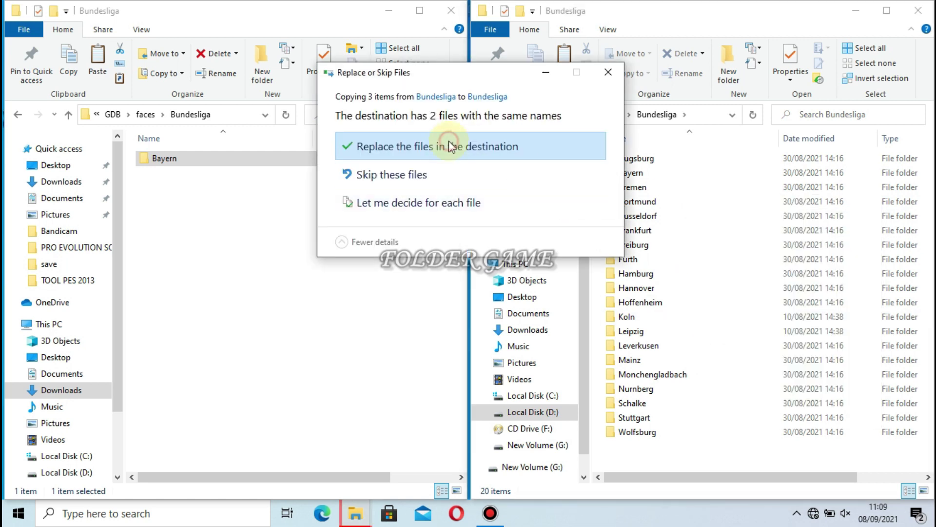
pyautogui.click(451, 146)
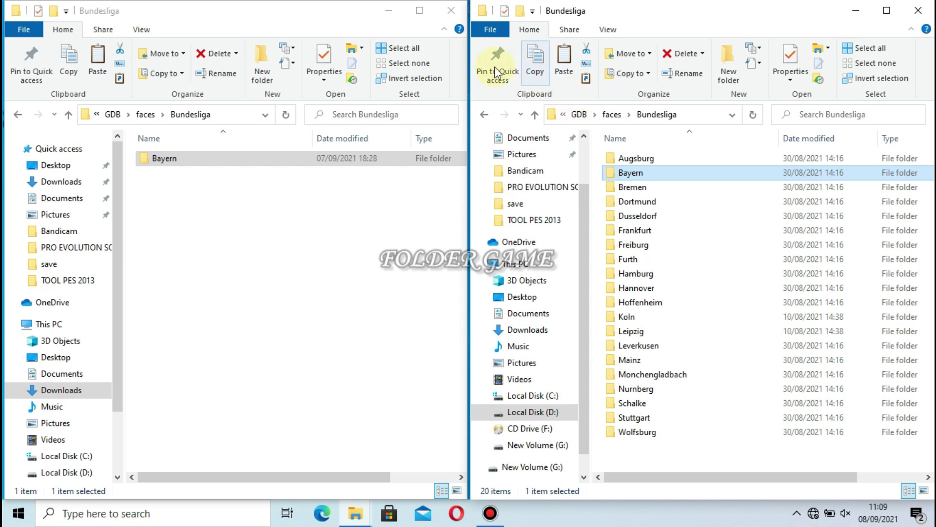
# Copy the Getafe and Real Madrid folders from the patch's Liga BBVA faces folder.
pyautogui.click(146, 116)
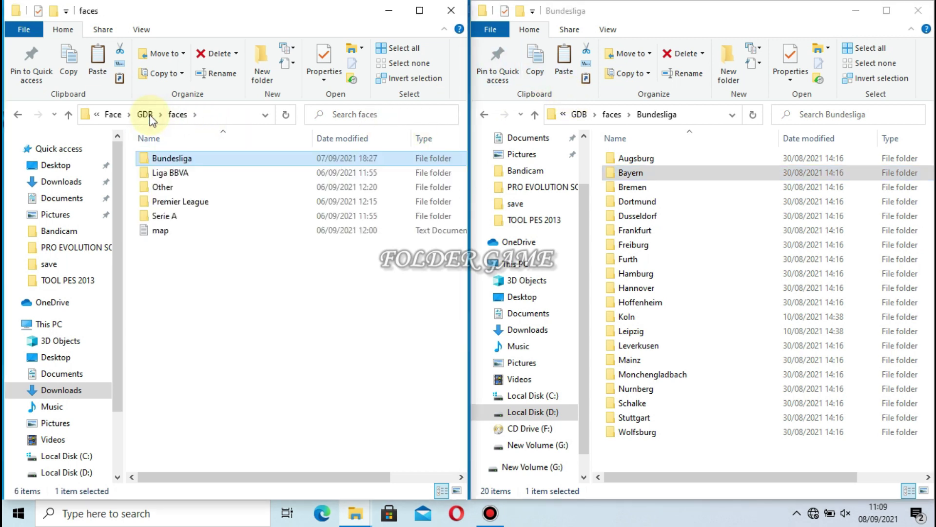
pyautogui.click(174, 173)
pyautogui.rightClick(174, 173)
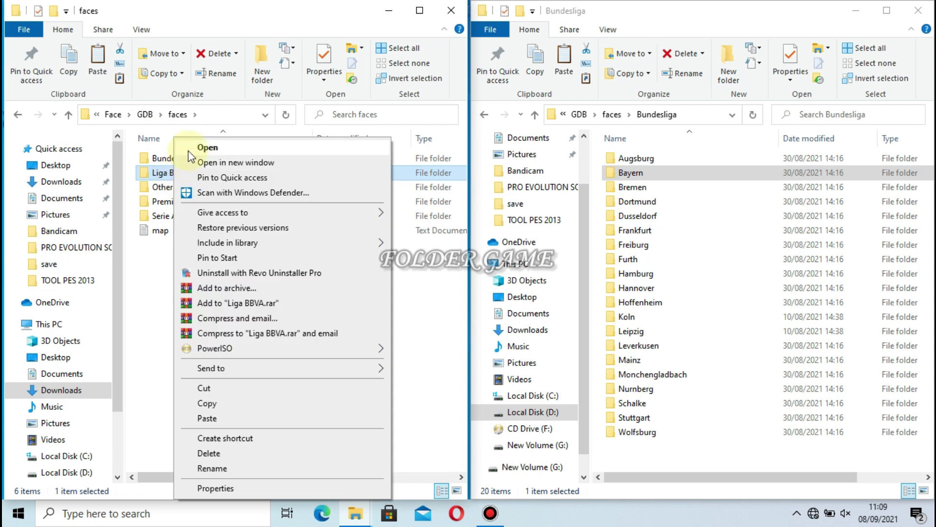
pyautogui.click(187, 148)
pyautogui.click(183, 204)
pyautogui.moveTo(183, 203); pyautogui.dragTo(188, 159)
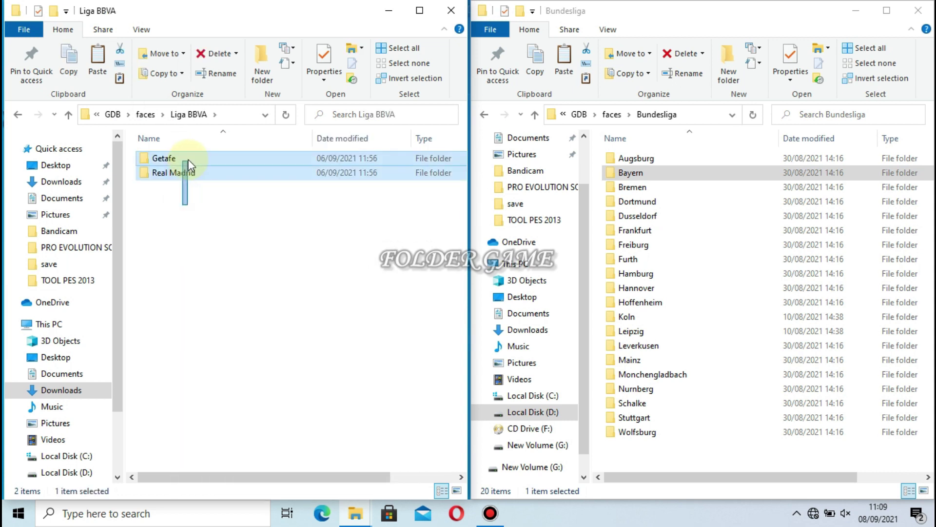
pyautogui.rightClick(189, 161)
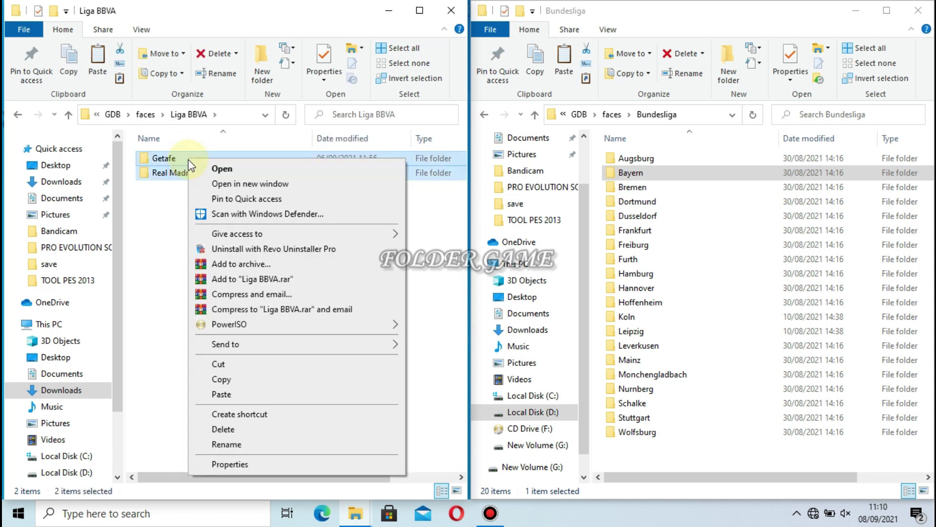
pyautogui.click(222, 379)
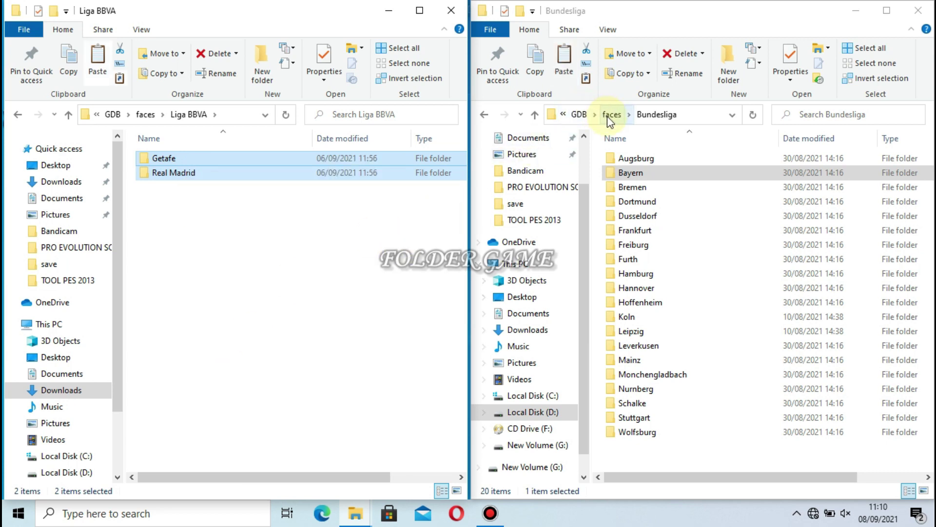
# Paste the copied Getafe and Real Madrid folders into the game's Liga BBVA faces folder, replacing the files with the same names.
pyautogui.click(607, 117)
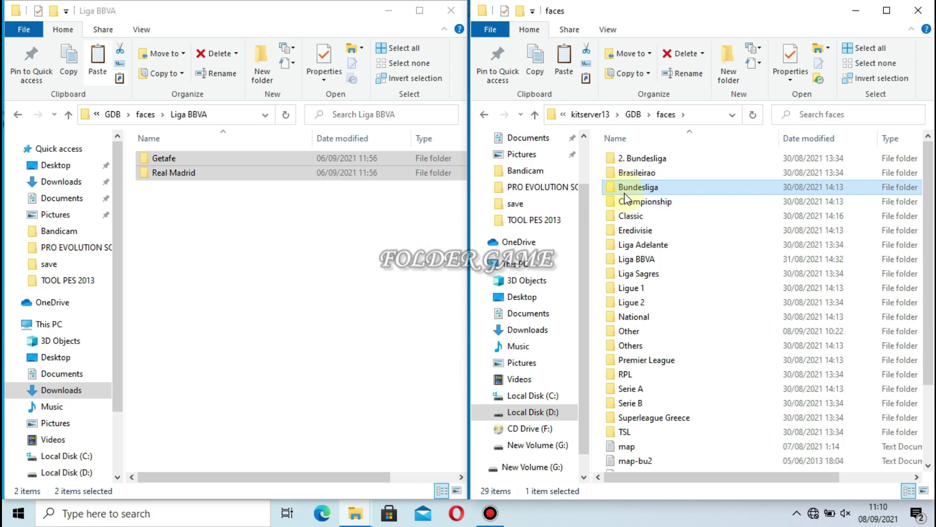
pyautogui.click(632, 258)
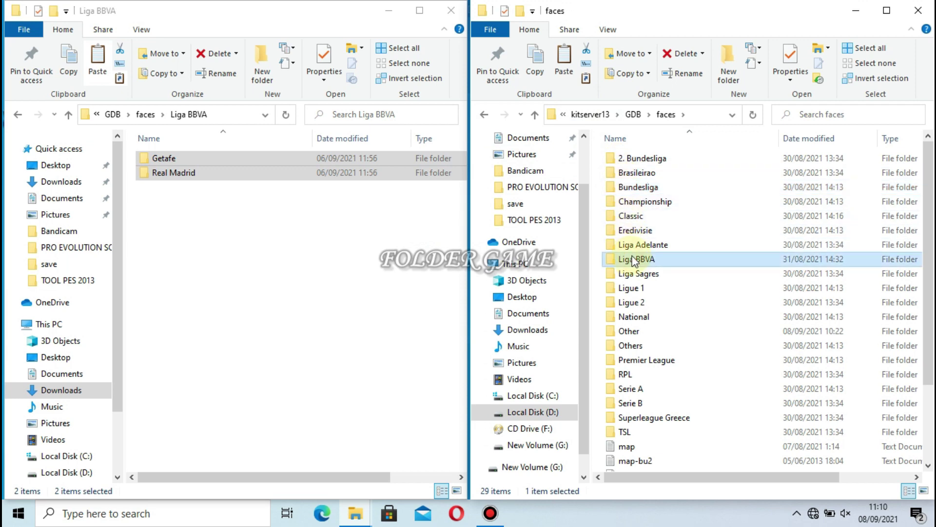
pyautogui.rightClick(629, 263)
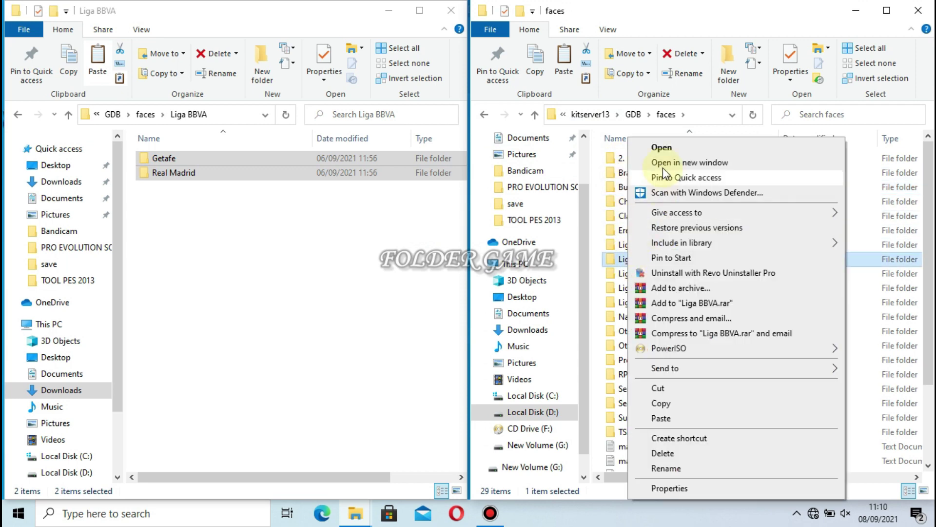
pyautogui.click(664, 151)
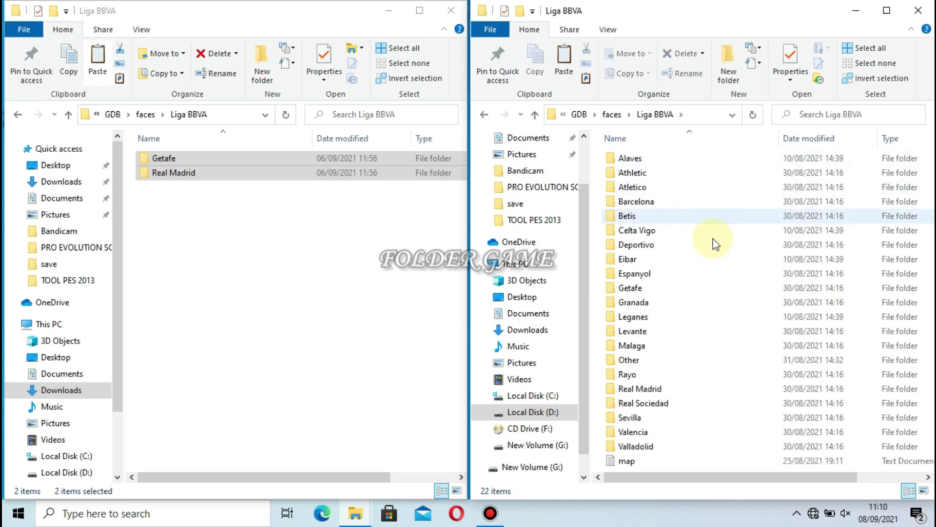
pyautogui.rightClick(693, 192)
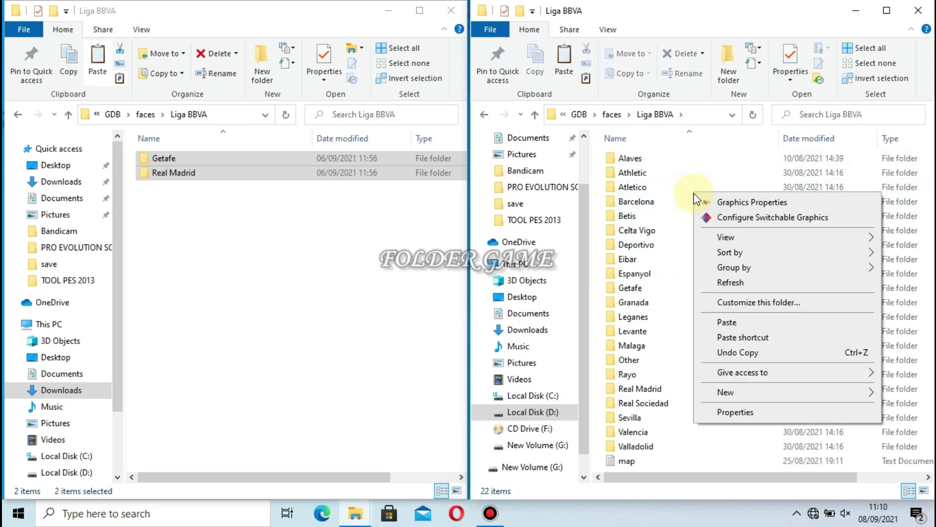
pyautogui.click(722, 326)
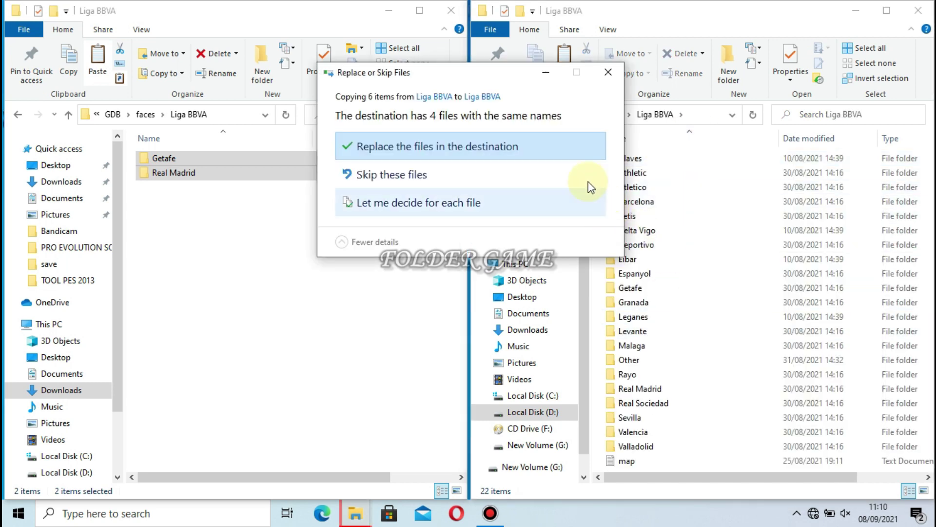
pyautogui.click(569, 145)
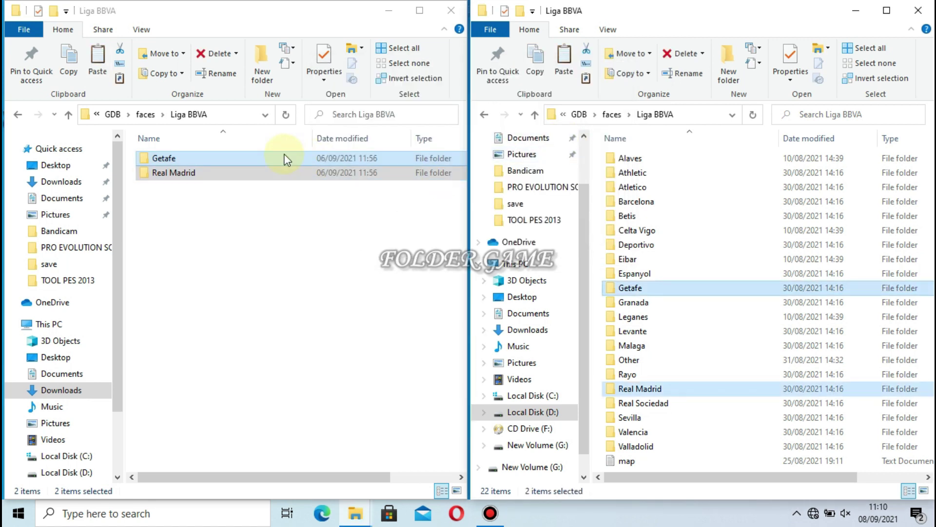
# Copy all the face and hair .bin files from the patch's Other faces folder.
pyautogui.click(145, 115)
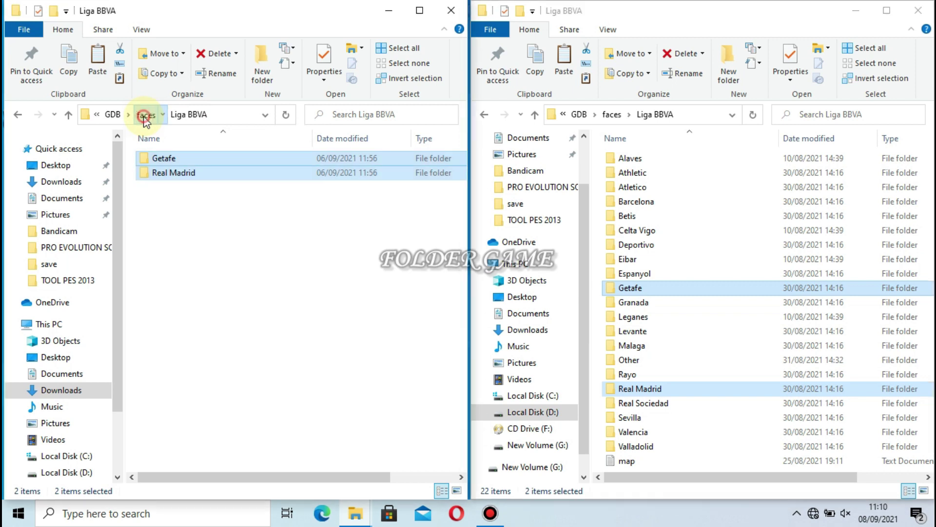
pyautogui.click(167, 187)
pyautogui.doubleClick(168, 188)
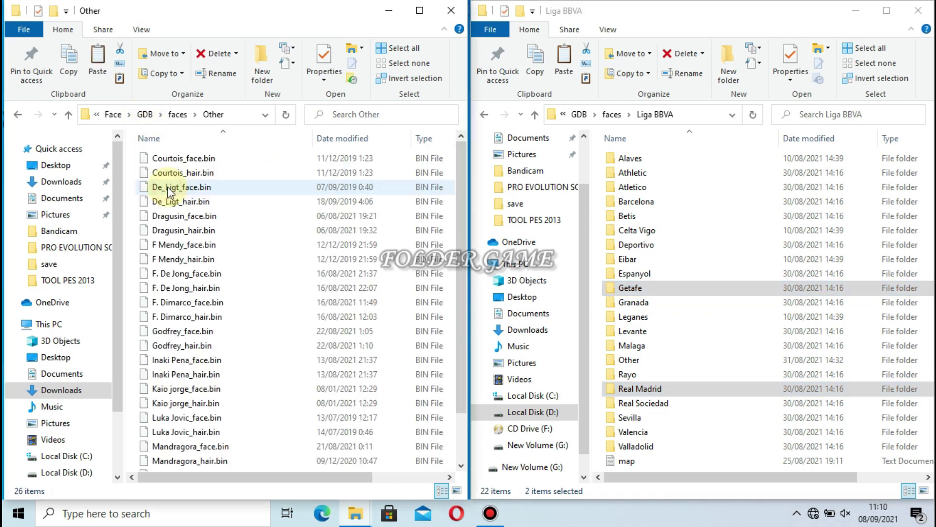
pyautogui.hotkey('ctrl', 'a')
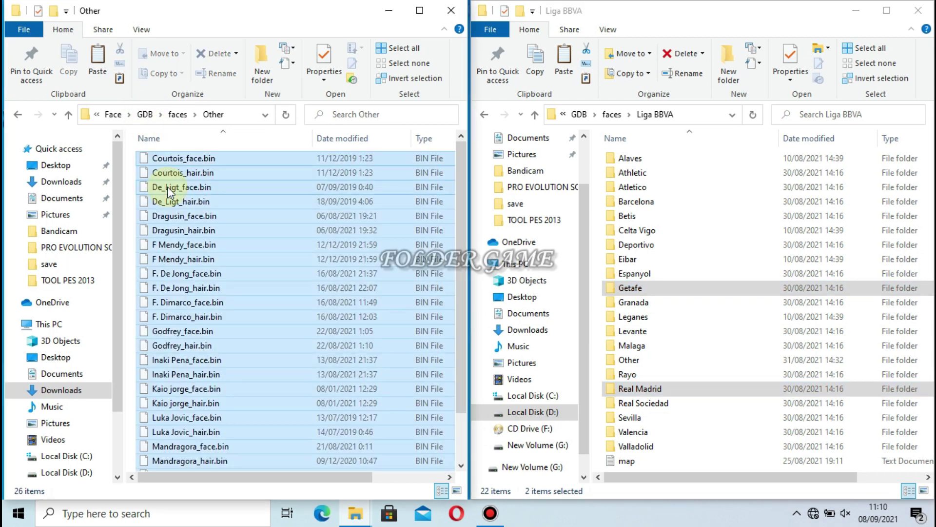
pyautogui.rightClick(203, 187)
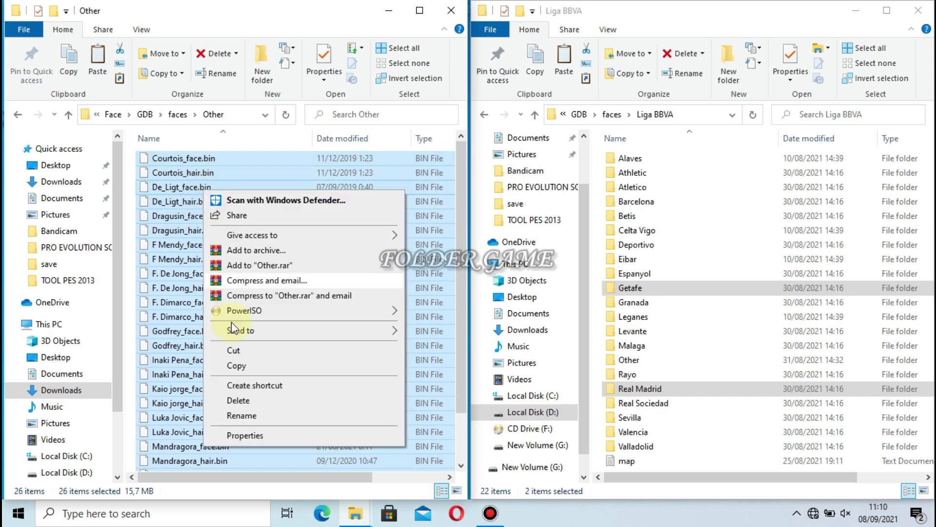
pyautogui.click(244, 369)
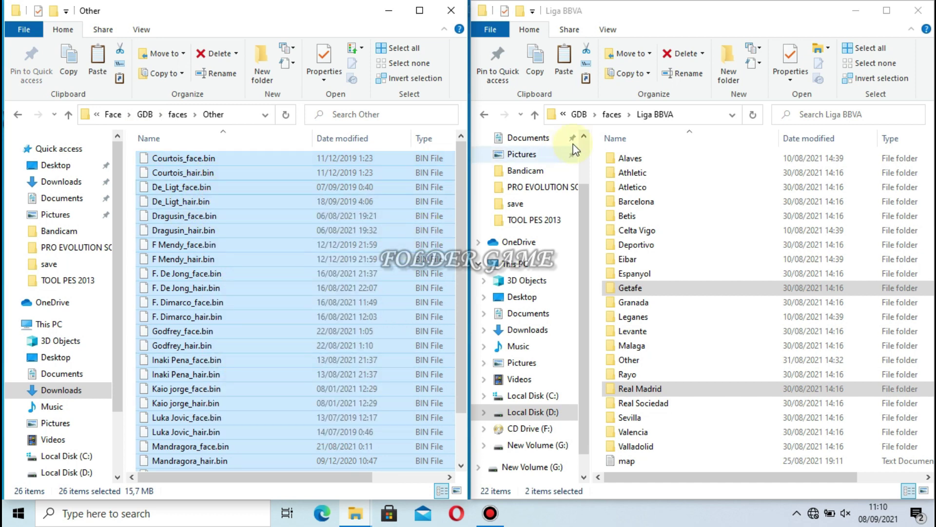
# Paste the copied .bin files into the game's Other faces folder, replacing the files with the same names.
pyautogui.click(619, 115)
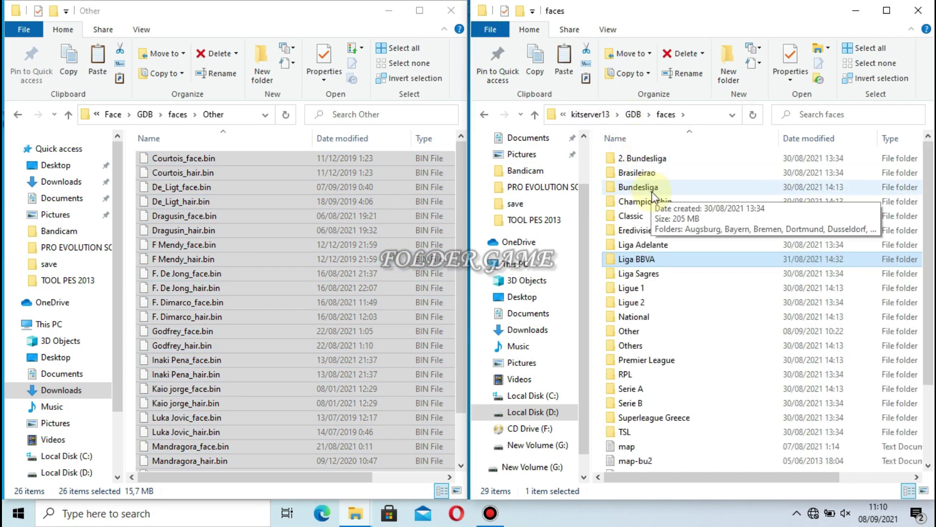
pyautogui.rightClick(636, 333)
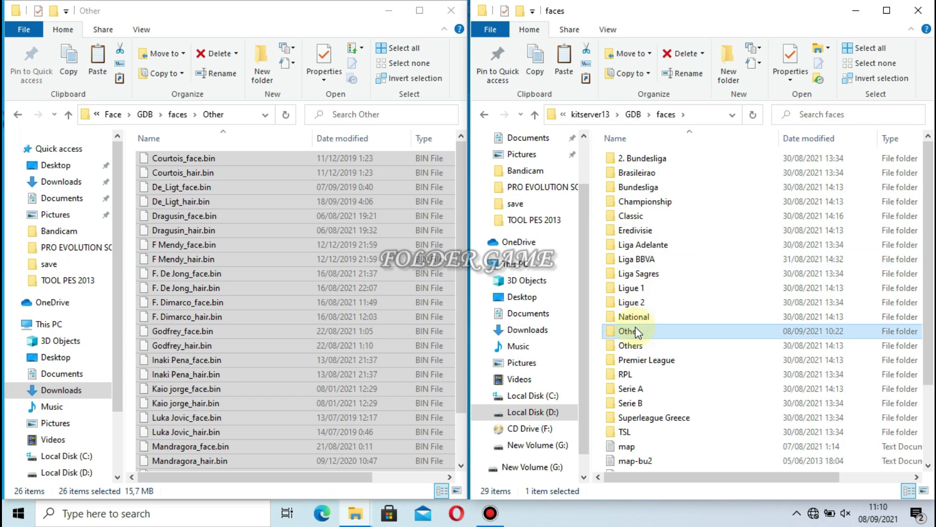
pyautogui.click(681, 149)
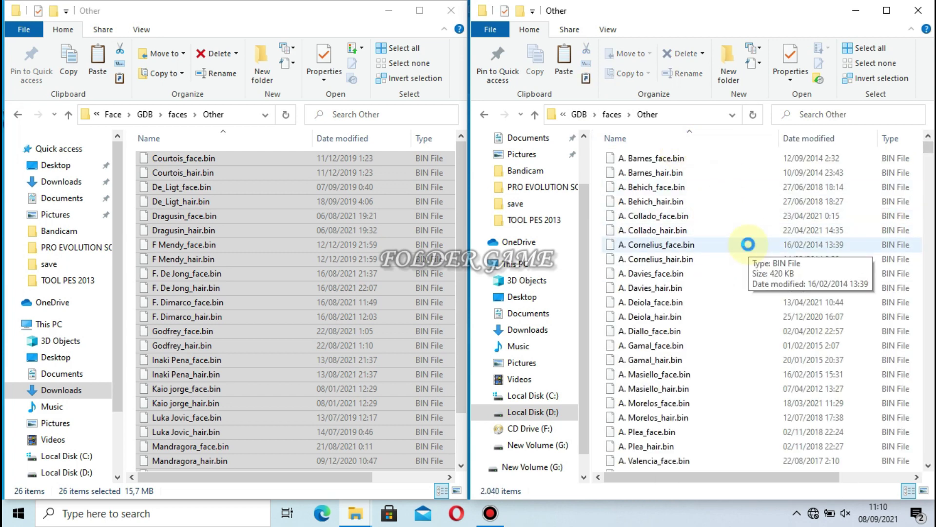
pyautogui.hotkey('ctrl', 'v')
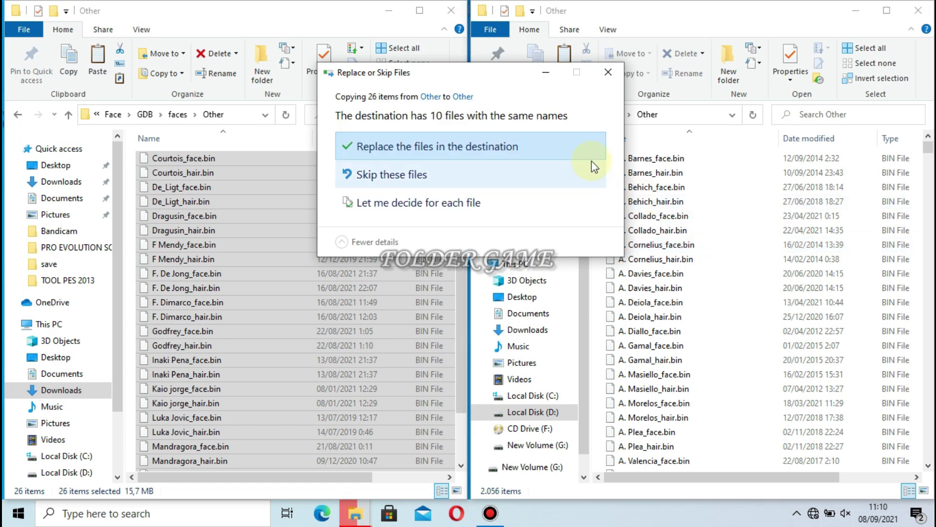
pyautogui.click(591, 156)
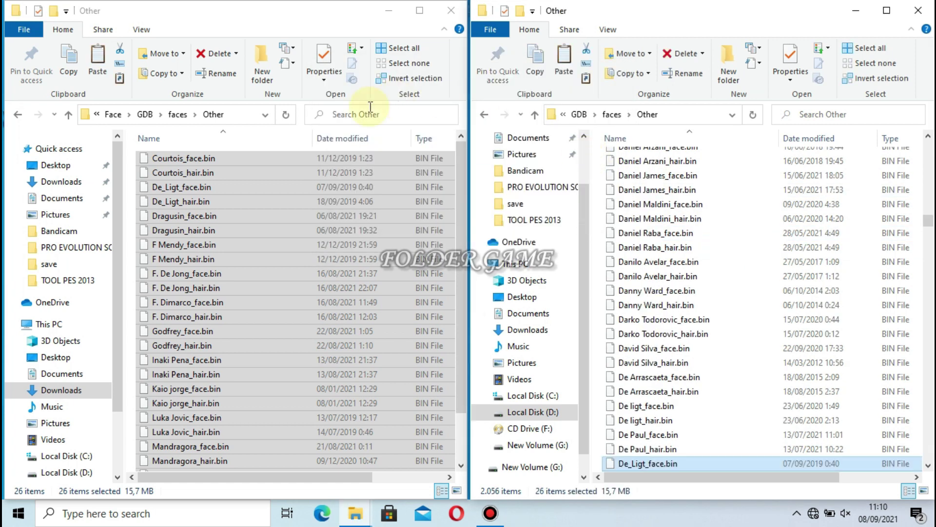
# Copy the Chelsea, Leeds and Man Utd folders from the patch's Premier League faces folder.
pyautogui.click(178, 114)
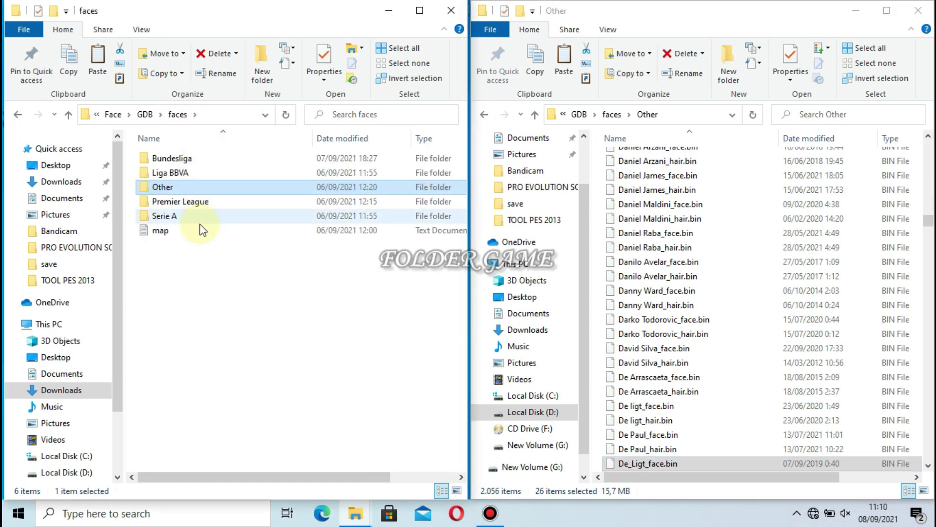
pyautogui.click(198, 206)
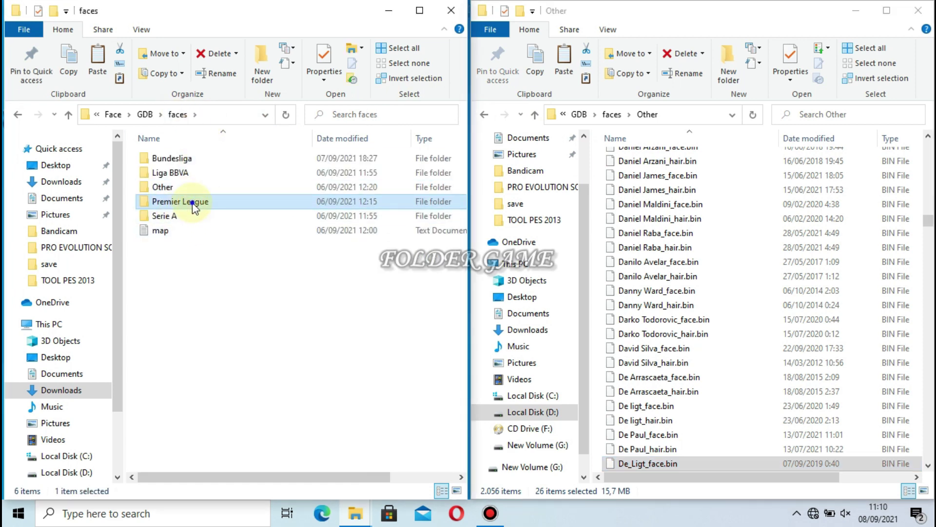
pyautogui.rightClick(193, 207)
pyautogui.click(225, 147)
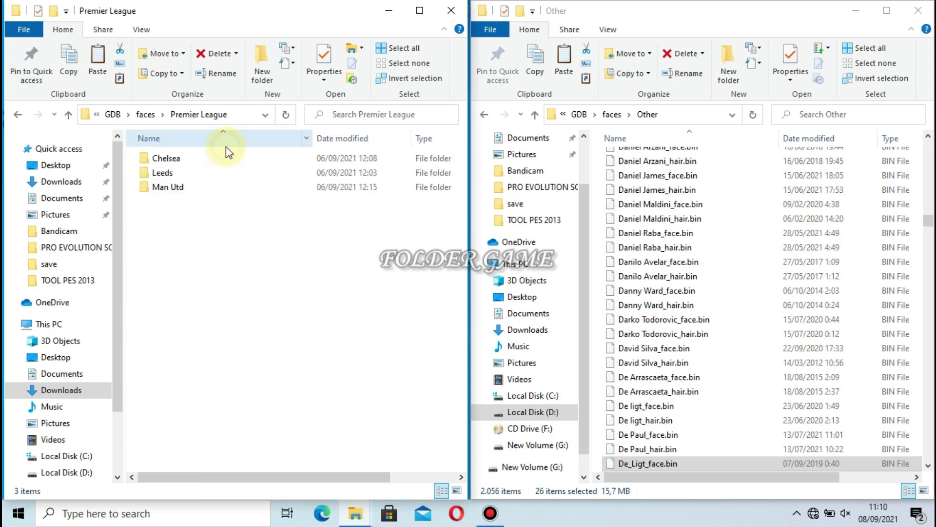
pyautogui.moveTo(213, 255); pyautogui.dragTo(215, 149)
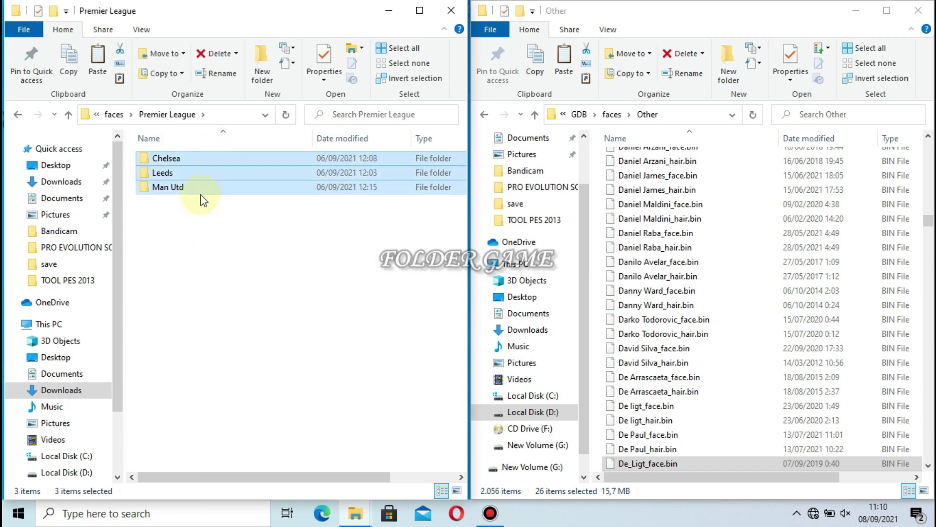
pyautogui.rightClick(218, 165)
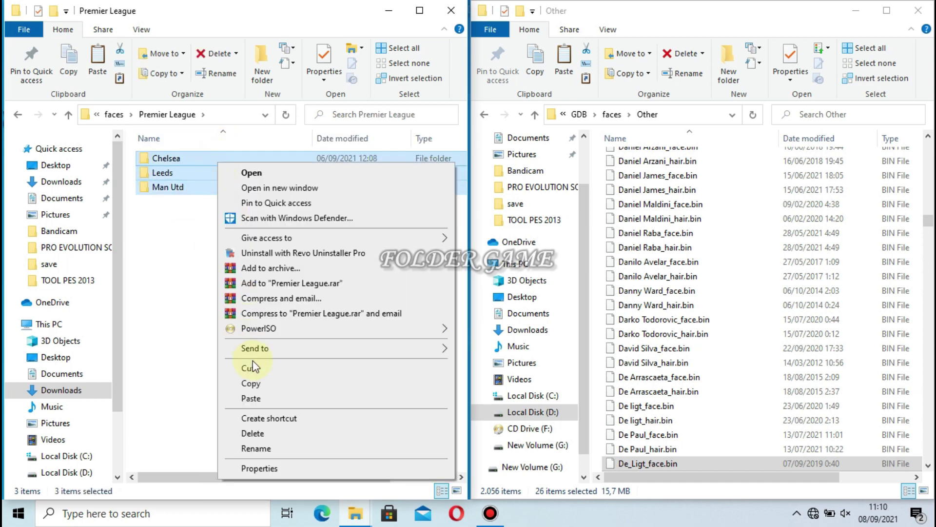
pyautogui.click(254, 384)
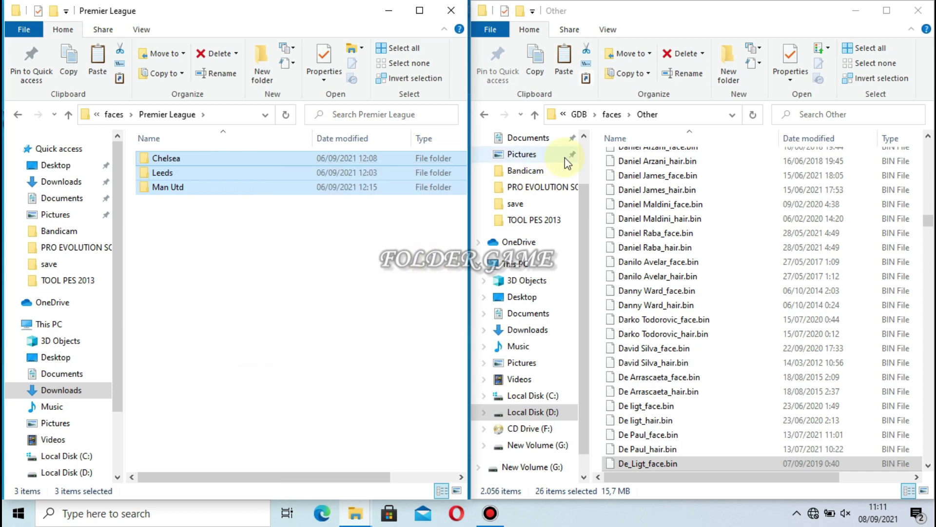
# Paste the copied Chelsea, Leeds and Man Utd folders into the game's Premier League faces folder, replacing the files with the same names.
pyautogui.click(607, 119)
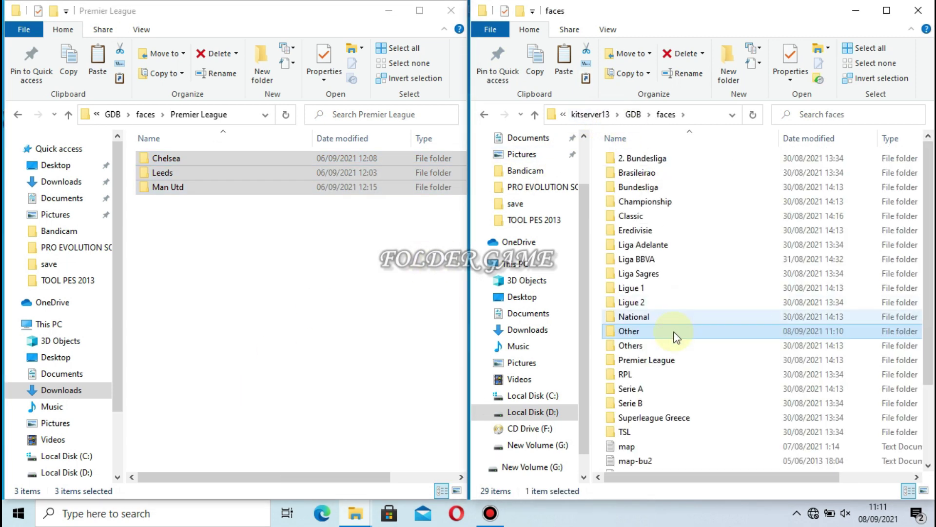
pyautogui.click(663, 360)
pyautogui.rightClick(661, 364)
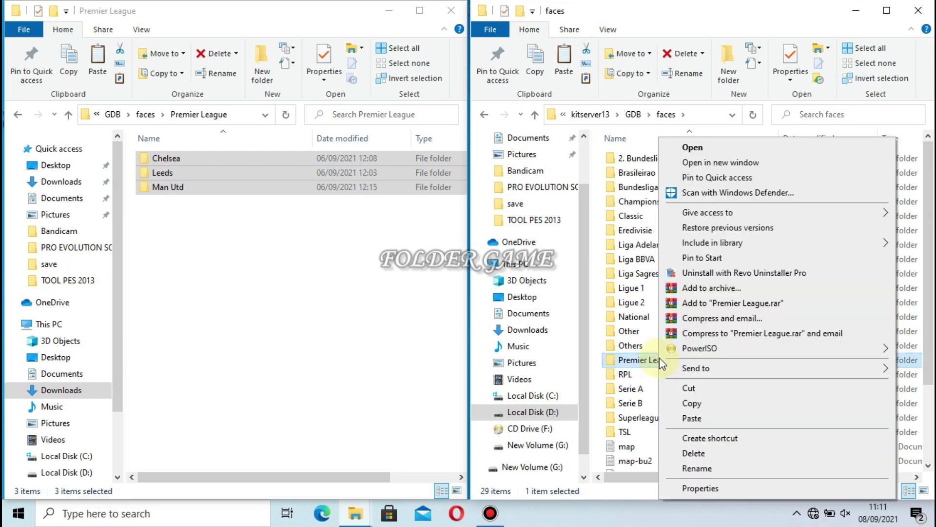
pyautogui.click(697, 152)
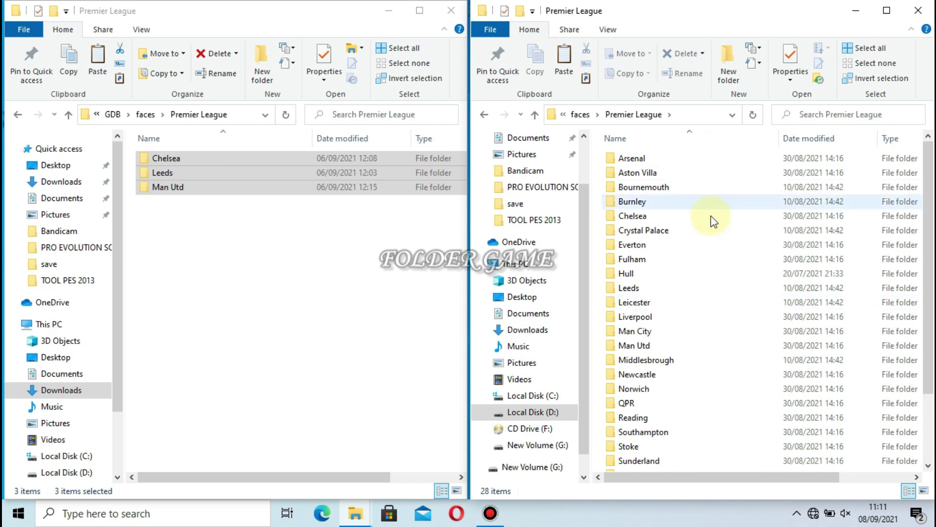
pyautogui.rightClick(696, 219)
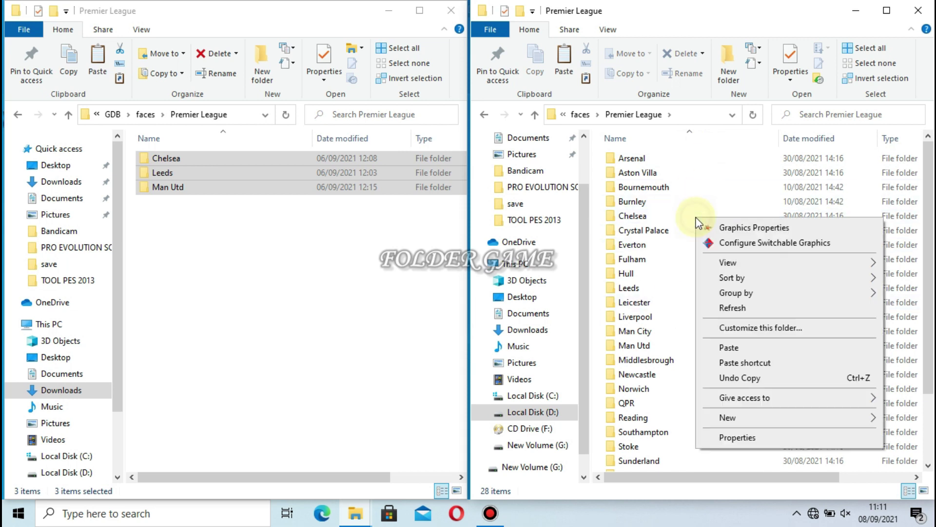
pyautogui.click(723, 347)
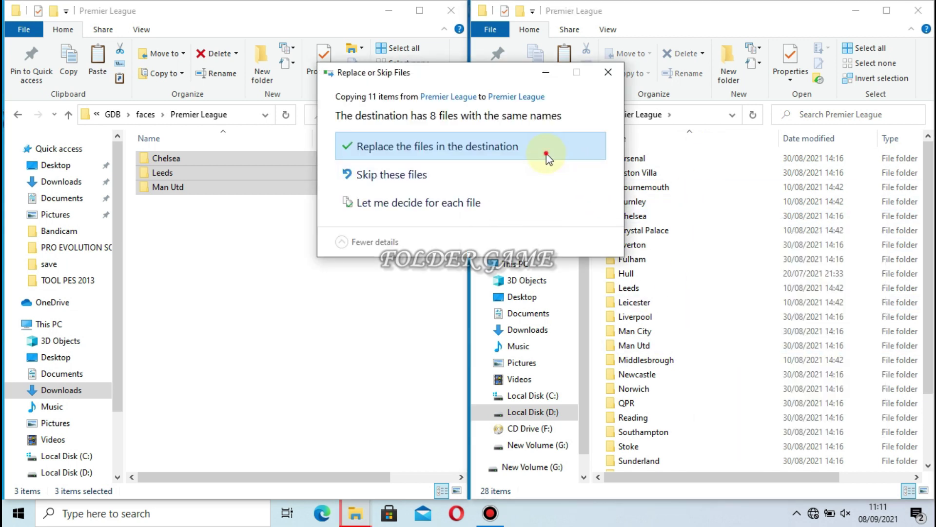
pyautogui.click(546, 154)
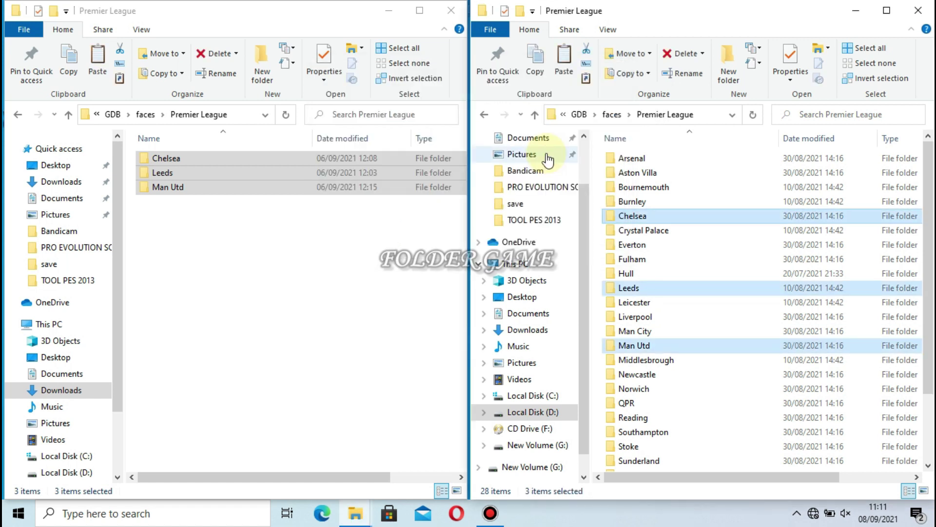
# Copy the Atalanta folder from the patch's Serie A faces folder.
pyautogui.click(146, 114)
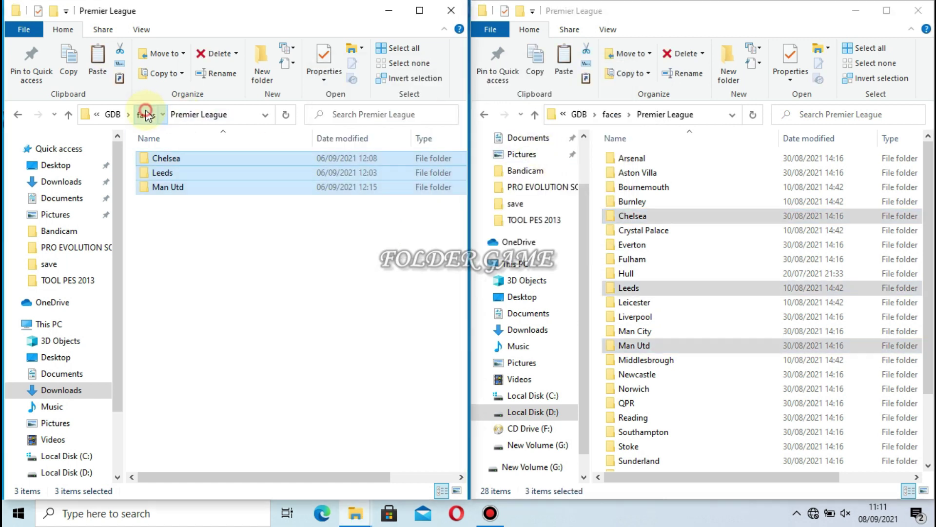
pyautogui.click(172, 219)
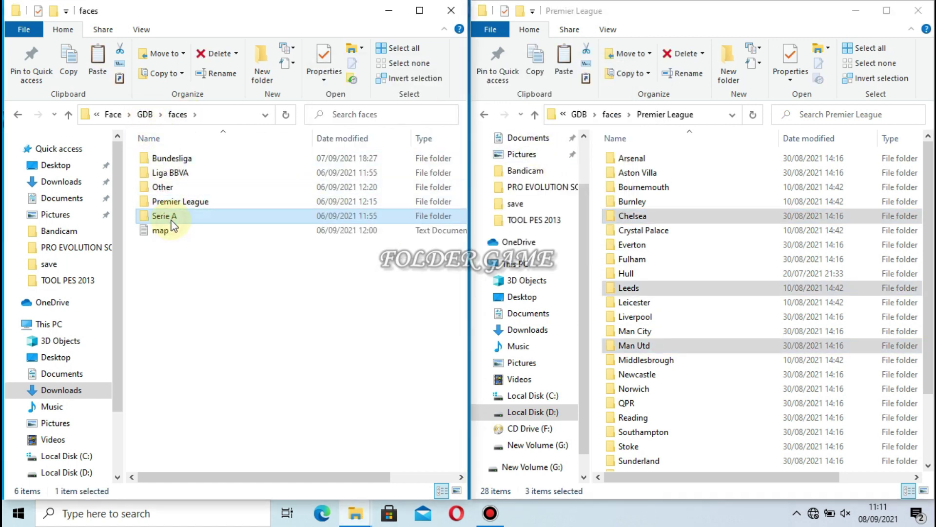
pyautogui.rightClick(171, 223)
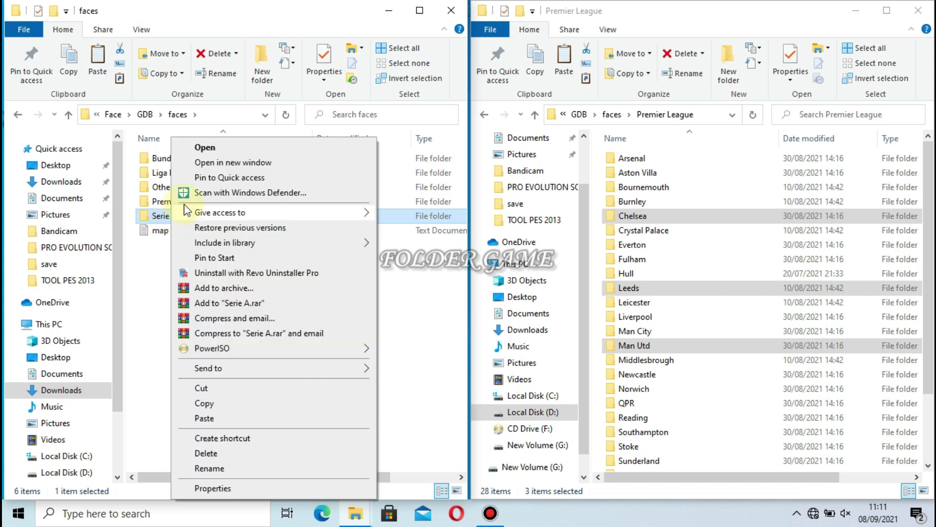
pyautogui.click(206, 153)
pyautogui.click(232, 160)
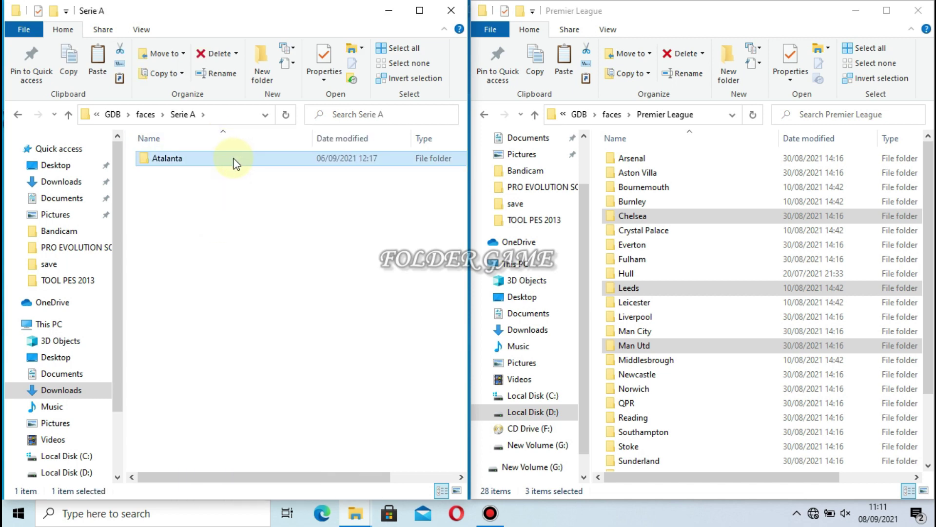
pyautogui.rightClick(235, 163)
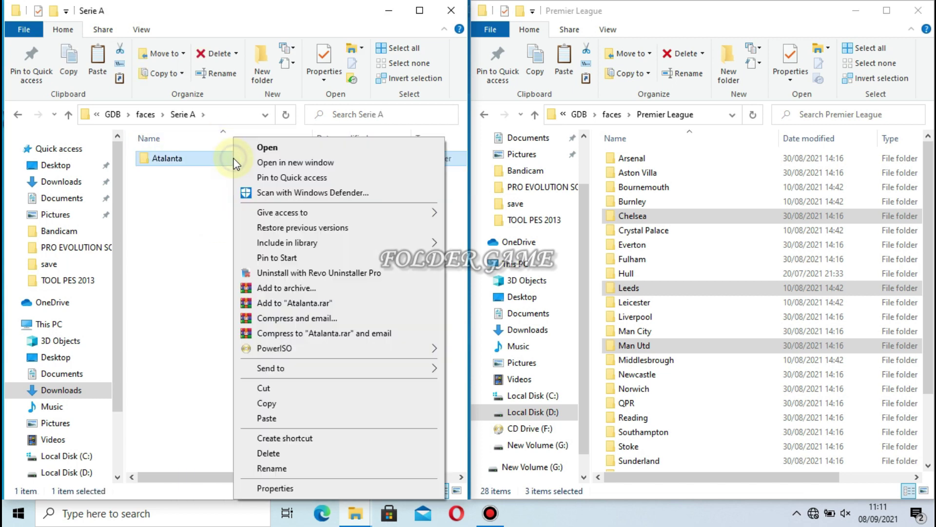
pyautogui.click(267, 404)
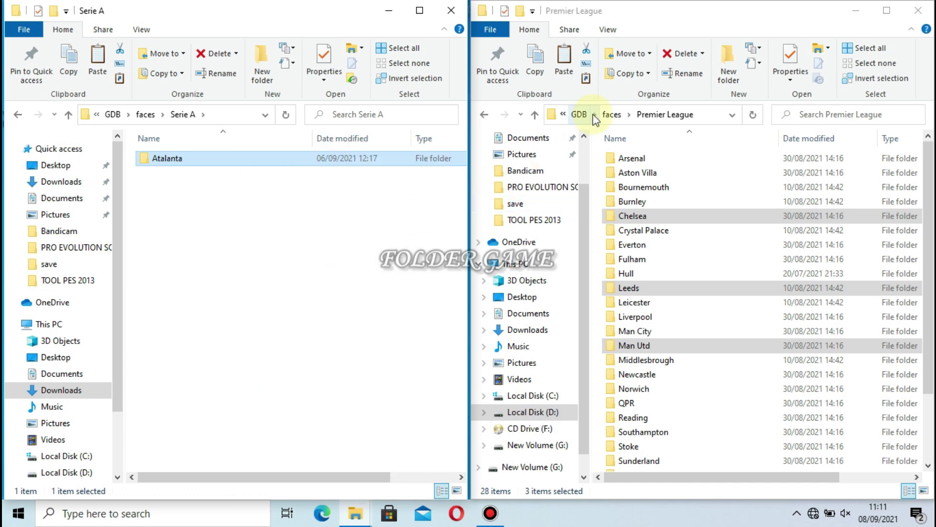
# Paste the copied Atalanta folder into the game's Serie A faces folder.
pyautogui.click(612, 115)
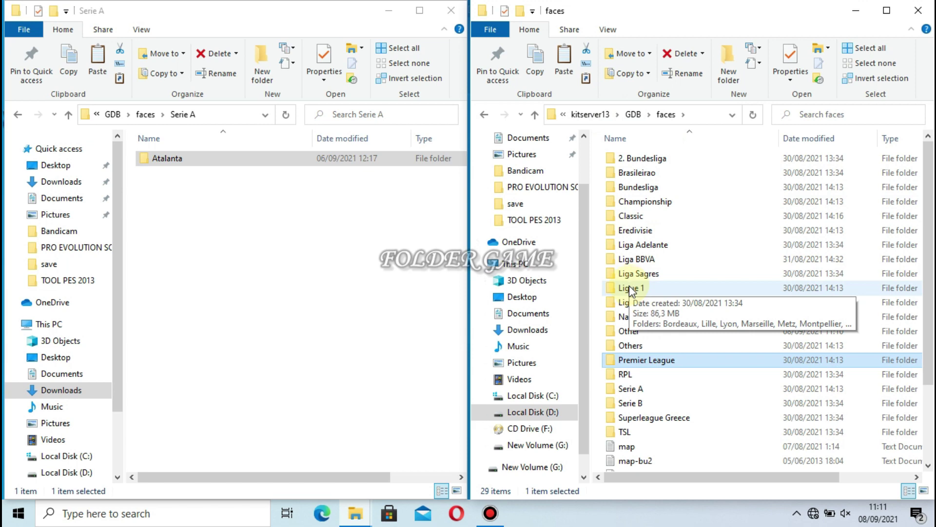
pyautogui.rightClick(630, 390)
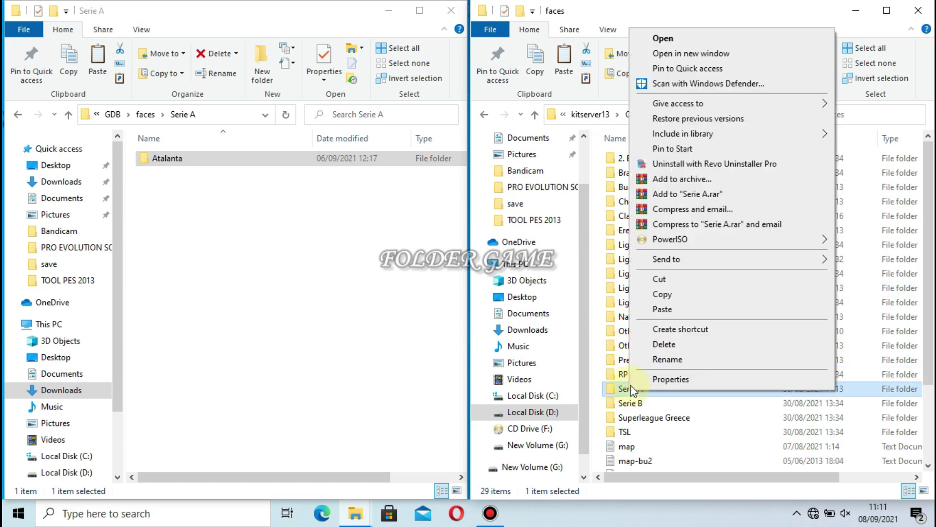
pyautogui.click(680, 39)
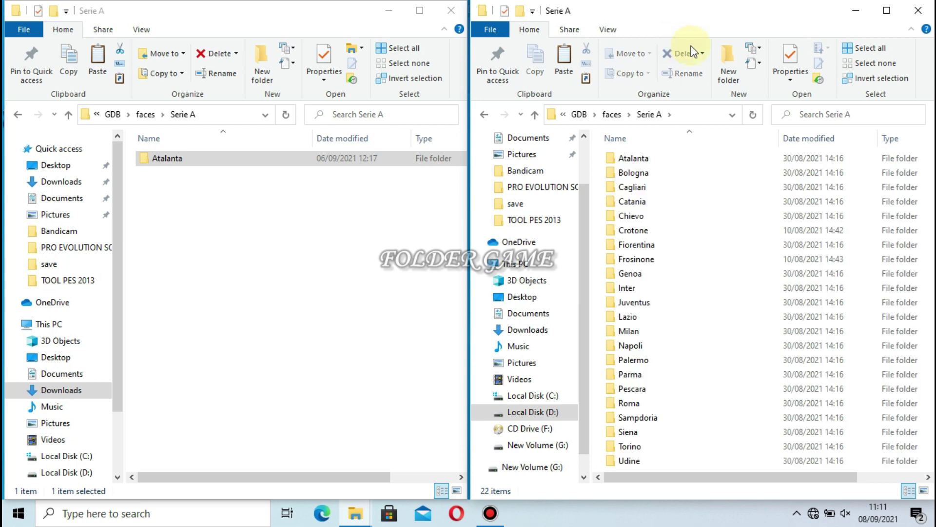
pyautogui.rightClick(706, 196)
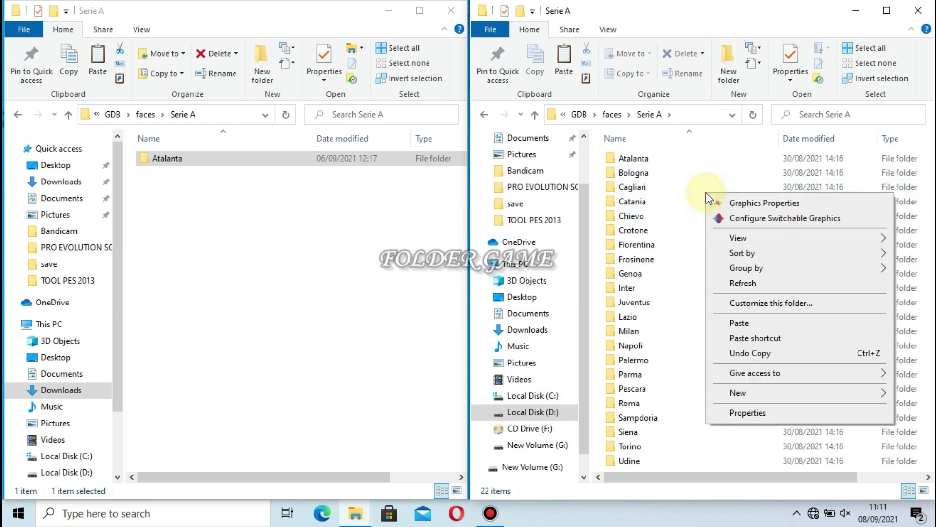
pyautogui.click(737, 321)
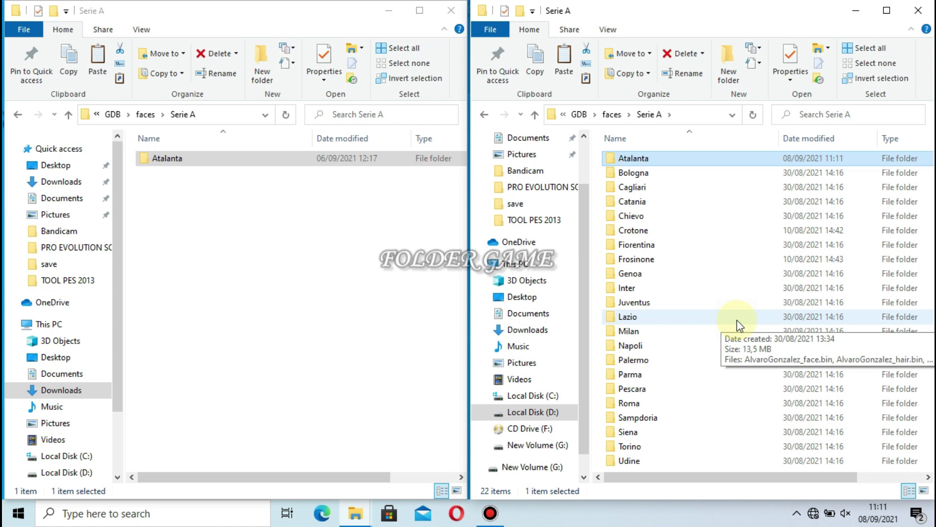
pyautogui.click(561, 518)
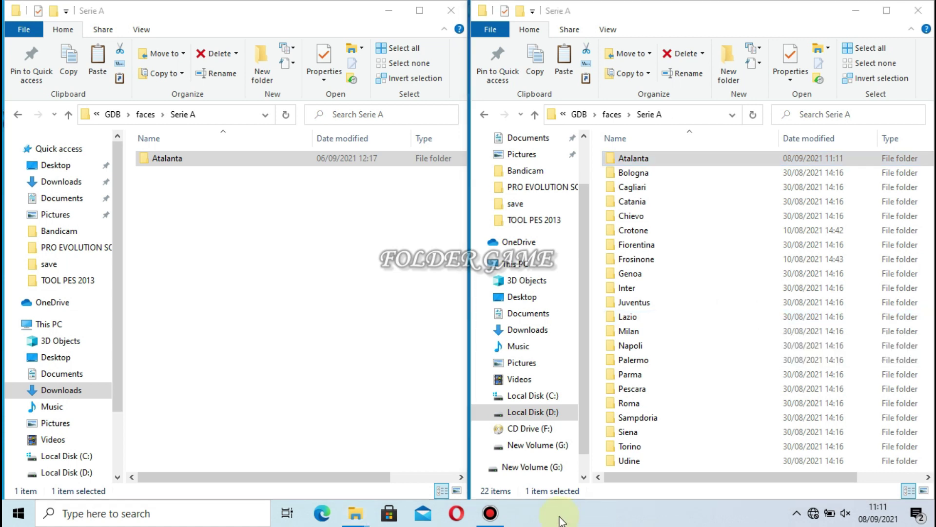
pyautogui.click(504, 520)
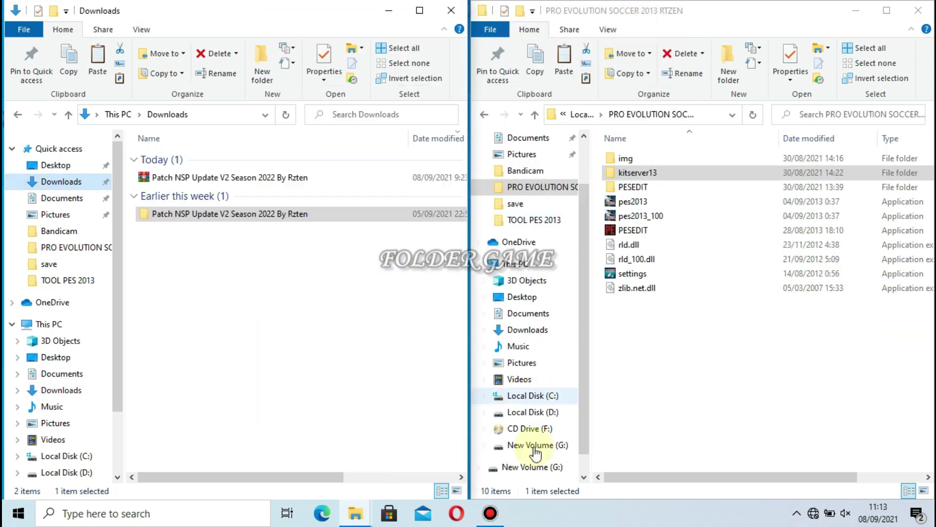
pyautogui.click(502, 519)
pyautogui.click(504, 521)
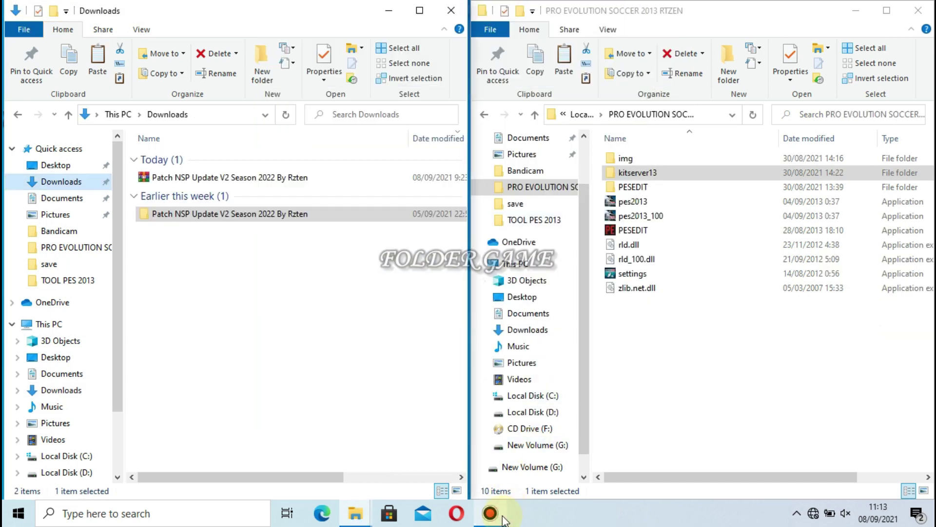
# Open the Kits folder inside the extracted Patch NSP Update V2 Season 2022 folder in Downloads.
pyautogui.click(398, 382)
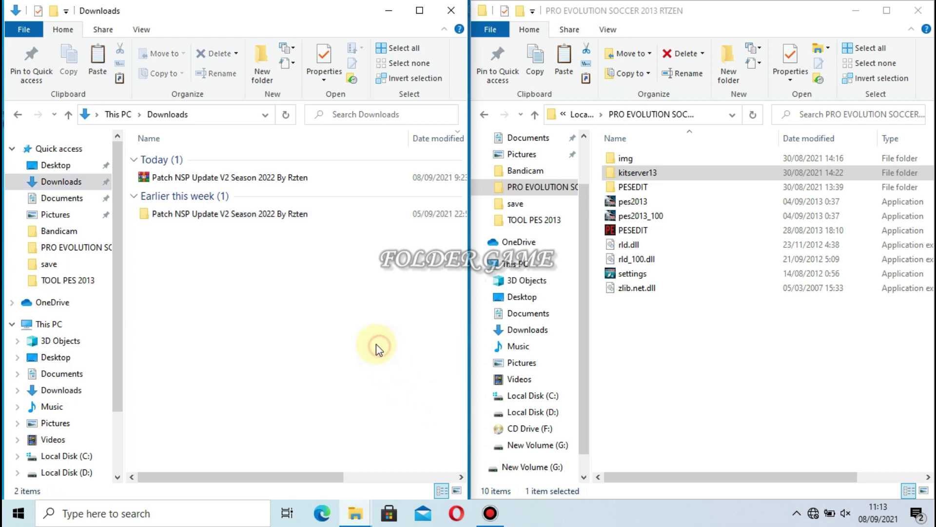
pyautogui.click(271, 219)
pyautogui.rightClick(271, 215)
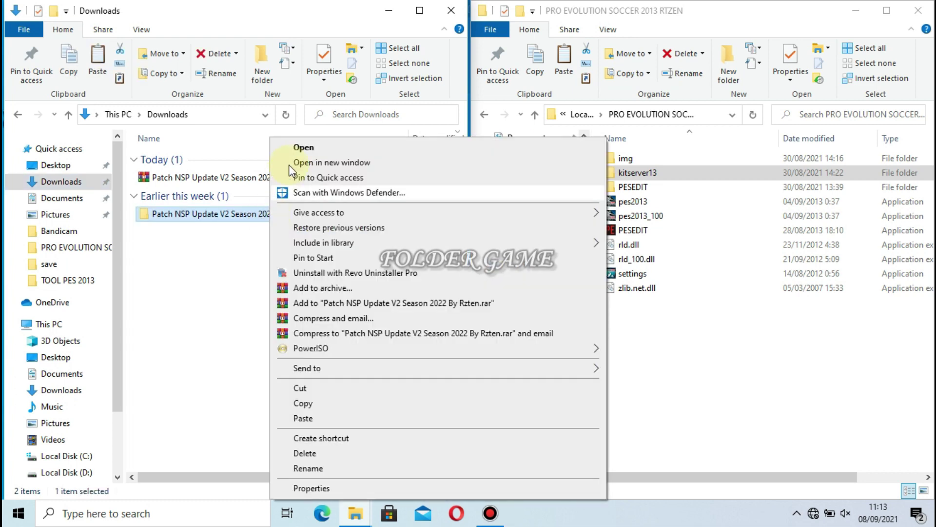
pyautogui.click(278, 145)
pyautogui.click(234, 176)
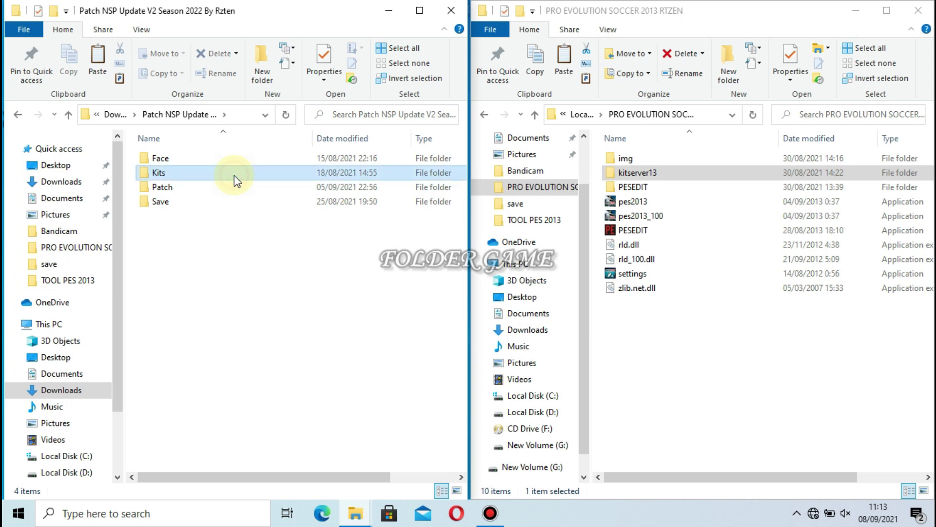
pyautogui.rightClick(175, 177)
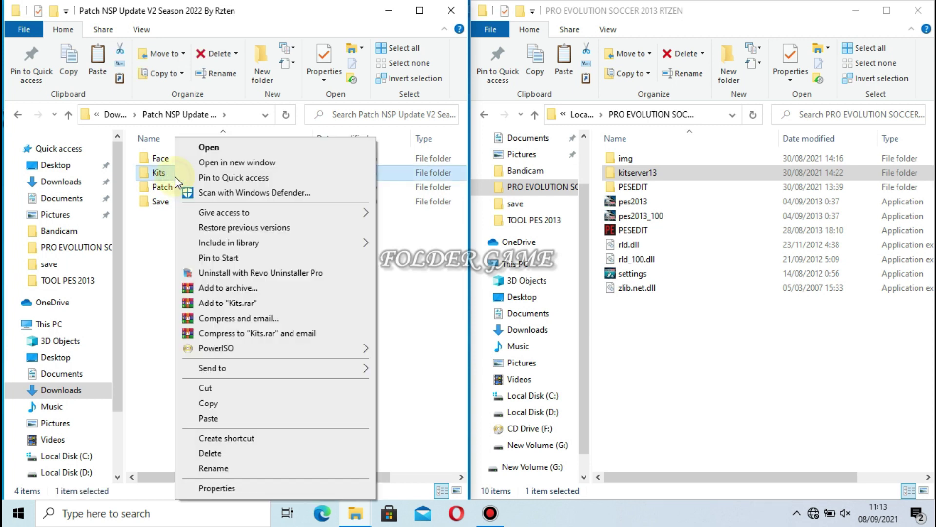
pyautogui.click(192, 153)
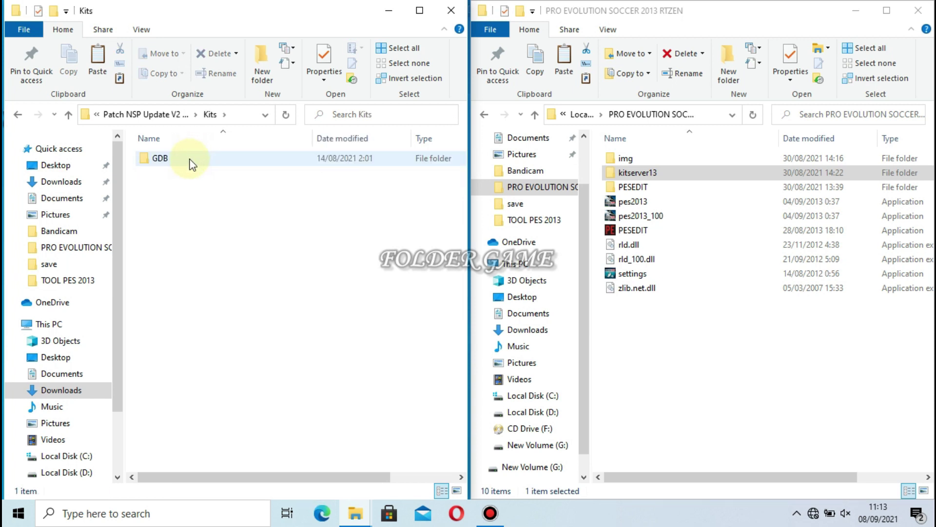
# Open the uni folder inside the patch's Kits GDB folder.
pyautogui.click(190, 161)
pyautogui.rightClick(181, 159)
pyautogui.click(194, 154)
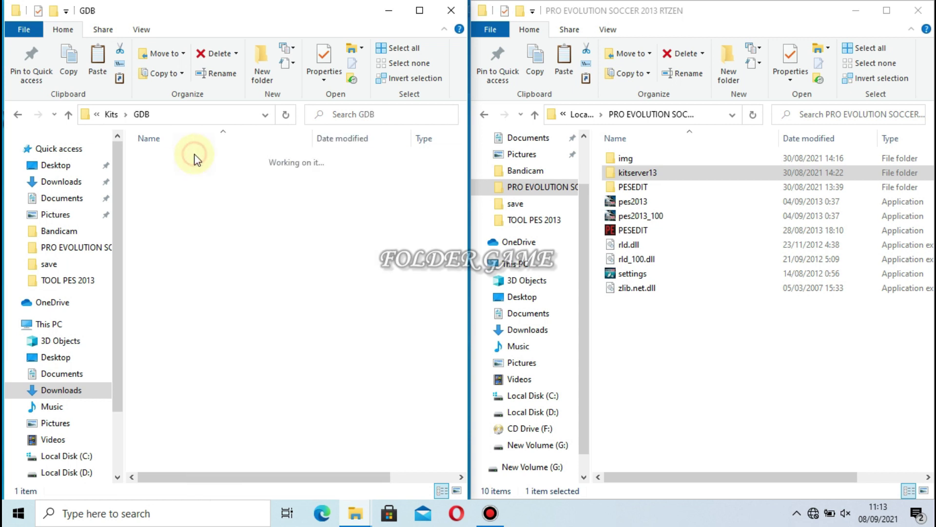
pyautogui.click(195, 159)
pyautogui.rightClick(194, 159)
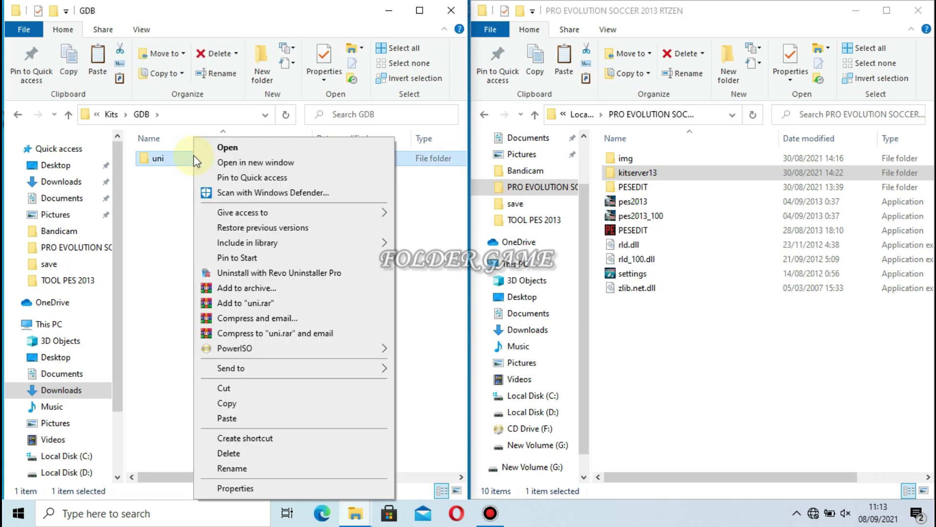
pyautogui.click(201, 149)
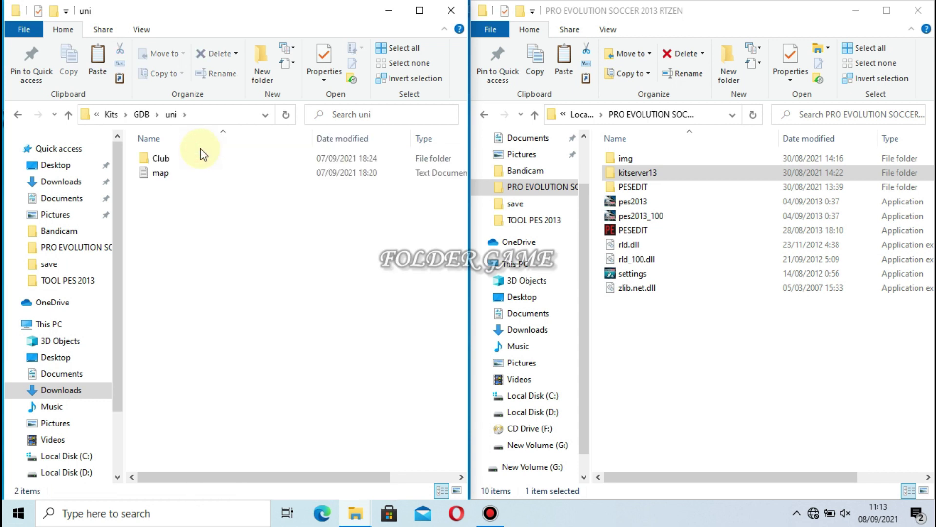
# Copy the Brentford, Brighton, Leeds, Leicester and Watford folders from the Club Championship folder of the patch's kits.
pyautogui.click(198, 160)
pyautogui.rightClick(199, 160)
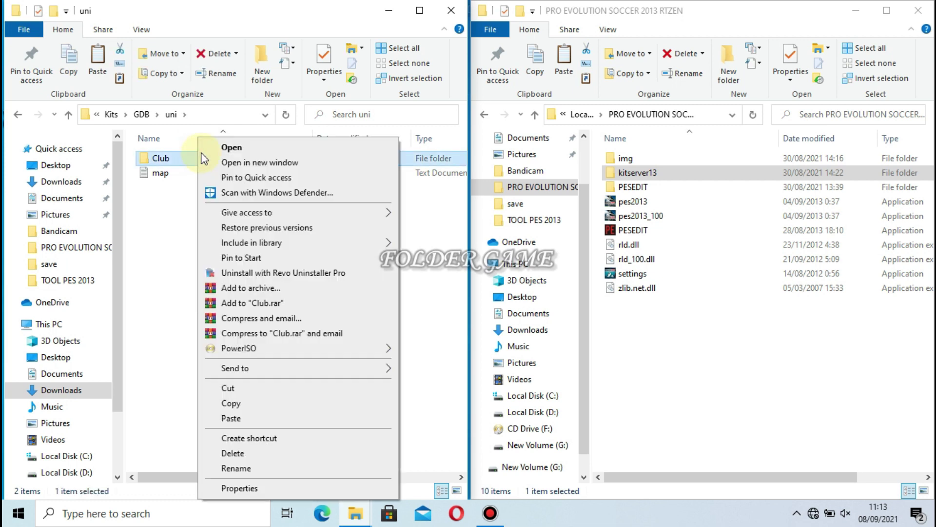
pyautogui.click(201, 148)
pyautogui.click(204, 159)
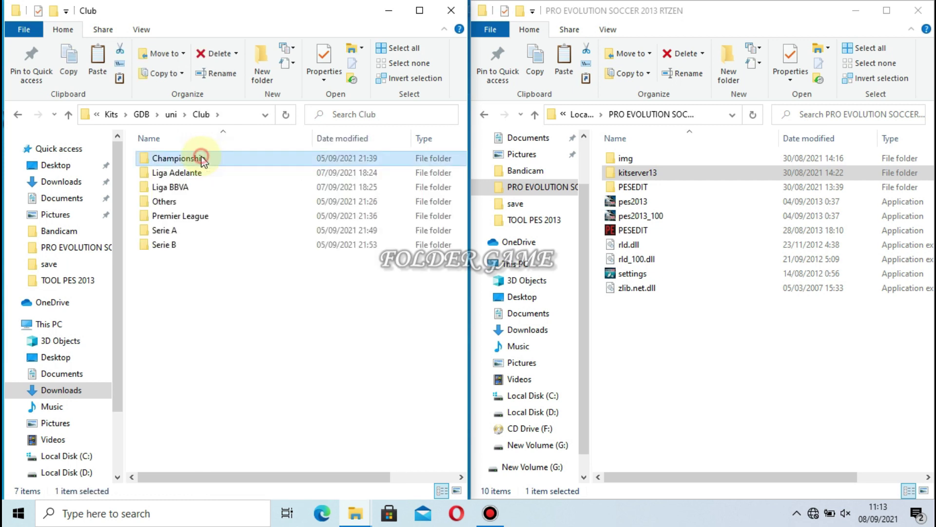
pyautogui.rightClick(204, 160)
pyautogui.click(205, 147)
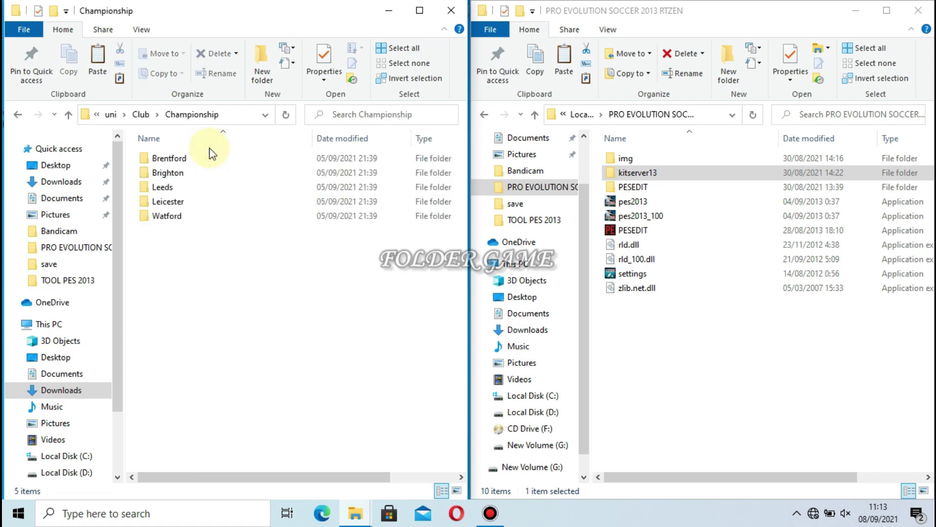
pyautogui.moveTo(146, 246); pyautogui.dragTo(215, 138)
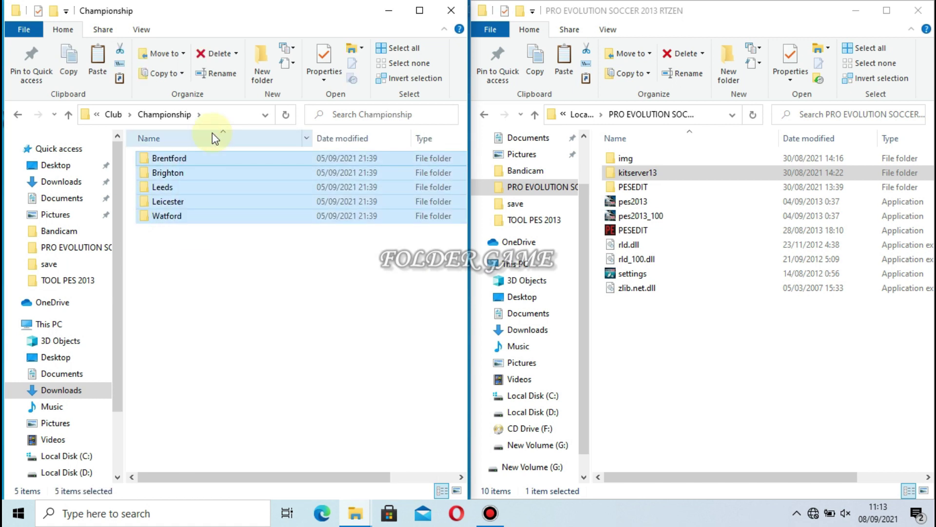
pyautogui.moveTo(194, 168); pyautogui.dragTo(194, 169)
pyautogui.rightClick(194, 169)
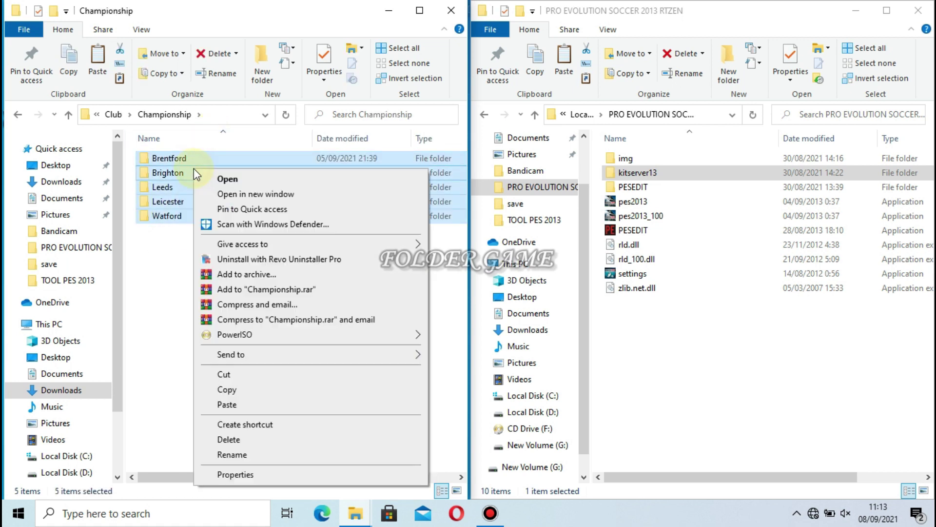
pyautogui.click(227, 389)
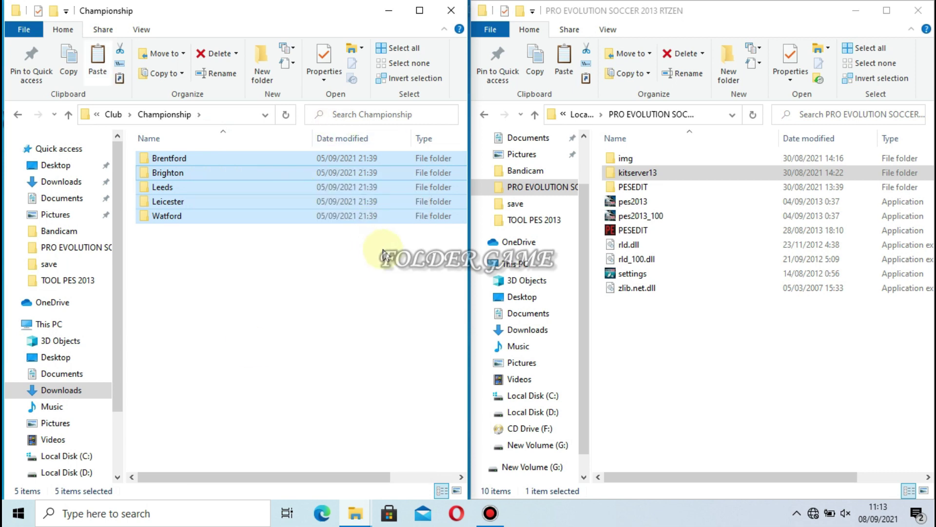
# Open the Club folder under kitserver13, GDB, uni in the game's PRO EVOLUTION SOCCER 2013 folder.
pyautogui.click(639, 175)
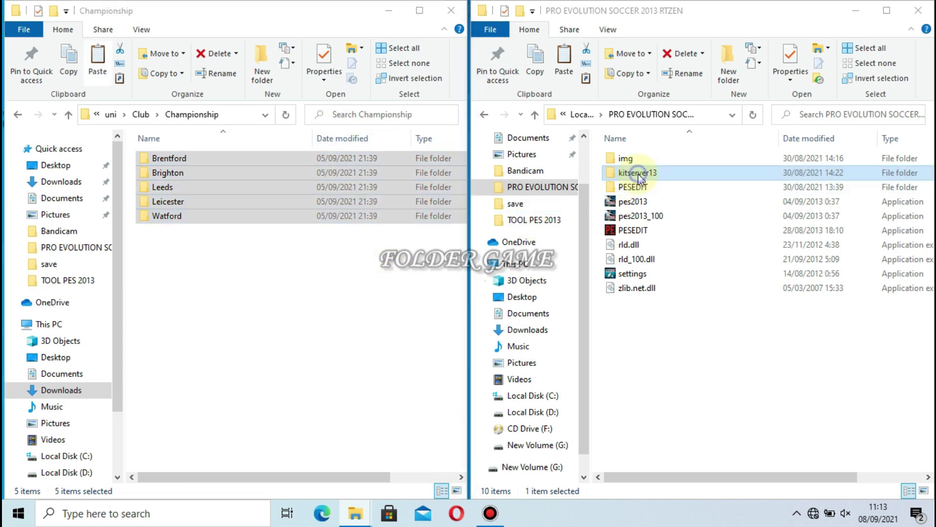
pyautogui.rightClick(638, 176)
pyautogui.click(656, 149)
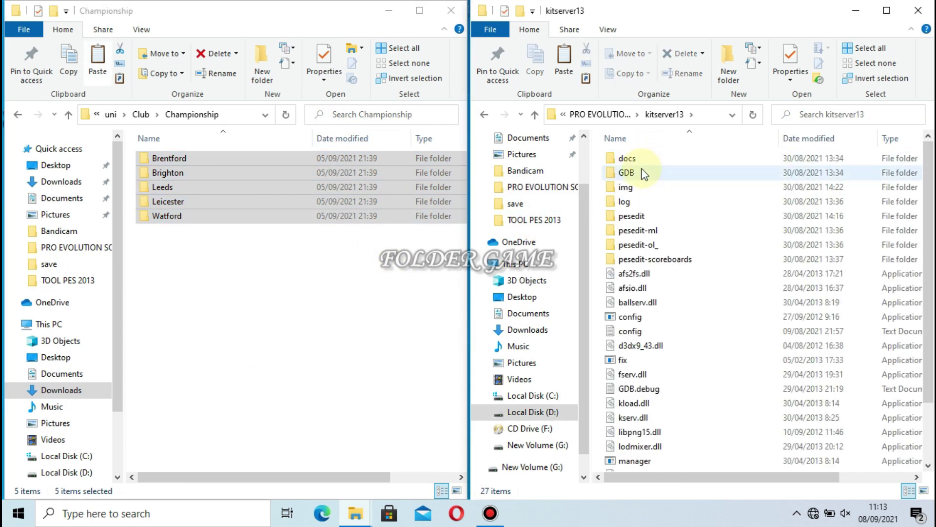
pyautogui.click(640, 176)
pyautogui.rightClick(640, 175)
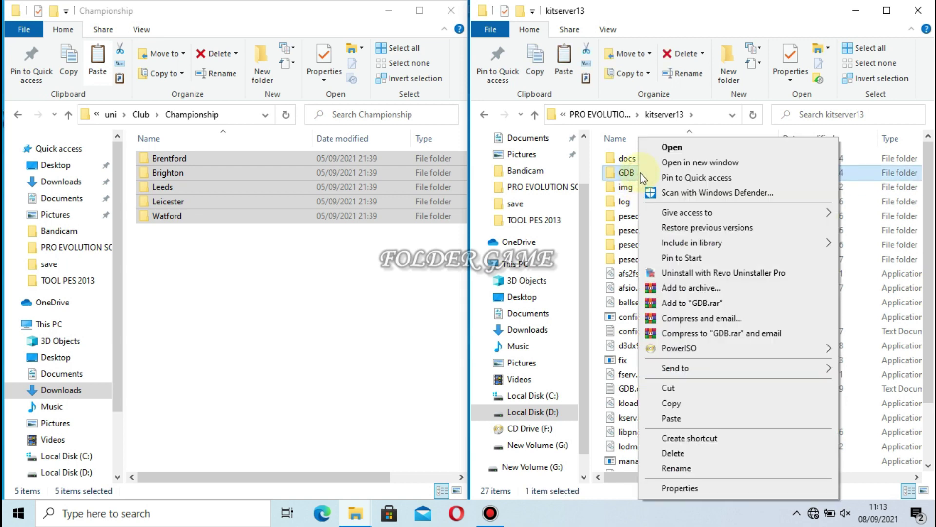
pyautogui.click(658, 146)
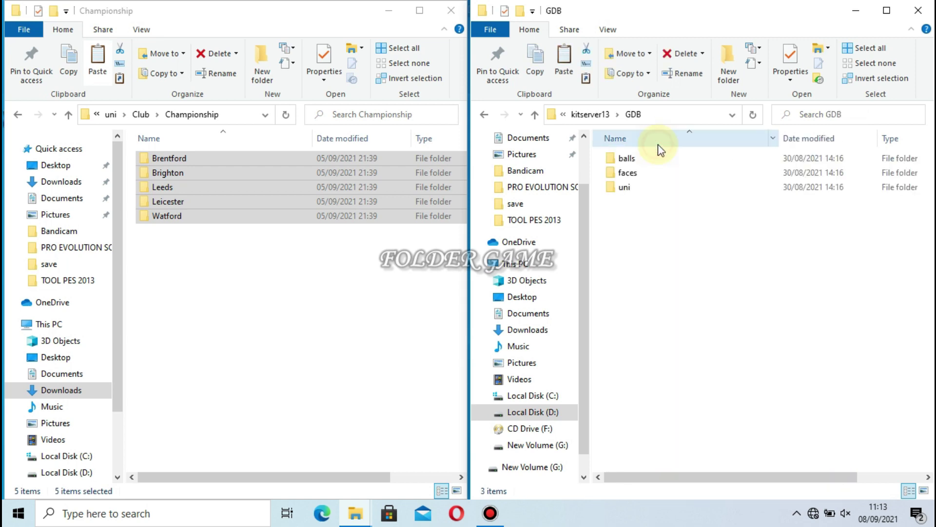
pyautogui.click(638, 185)
pyautogui.rightClick(637, 185)
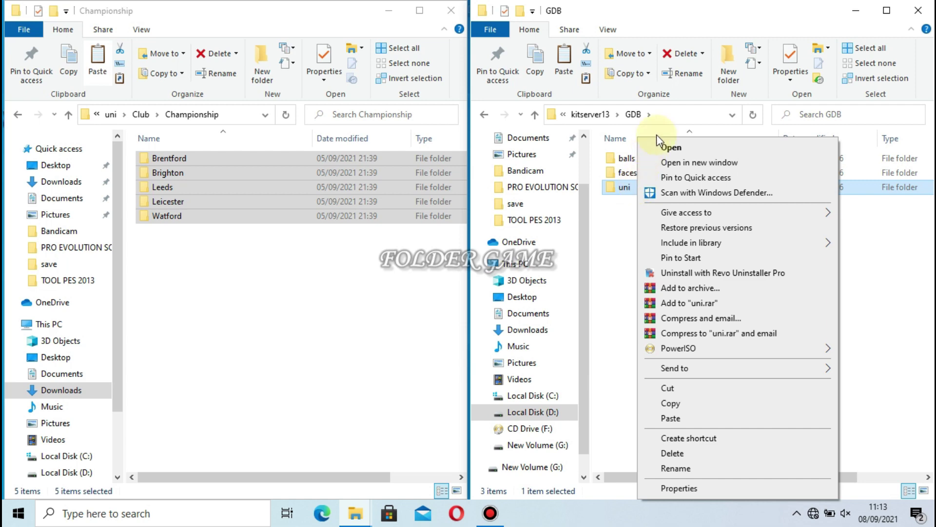
pyautogui.click(657, 144)
pyautogui.click(642, 172)
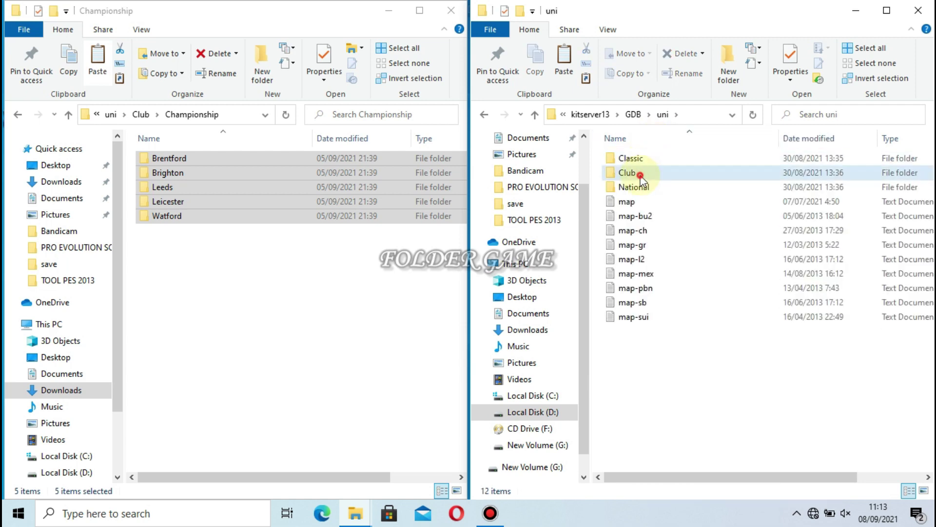
pyautogui.rightClick(642, 173)
pyautogui.click(656, 154)
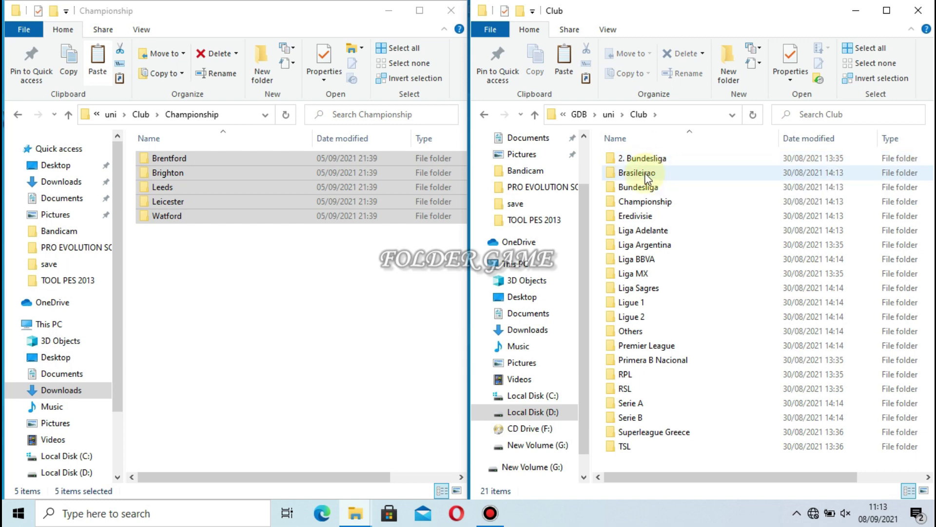
# Paste the copied club folders into the game's Championship folder, replacing the files with the same names.
pyautogui.click(641, 206)
pyautogui.rightClick(640, 206)
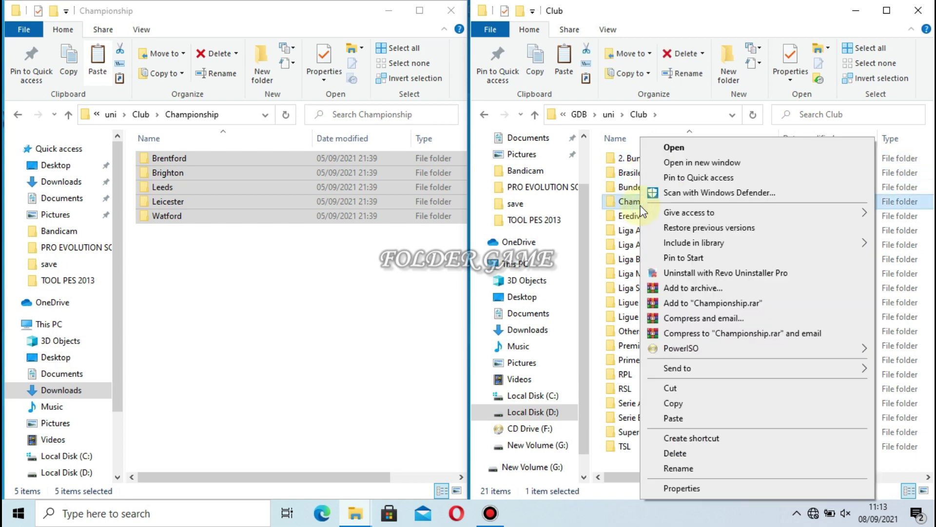
pyautogui.click(658, 146)
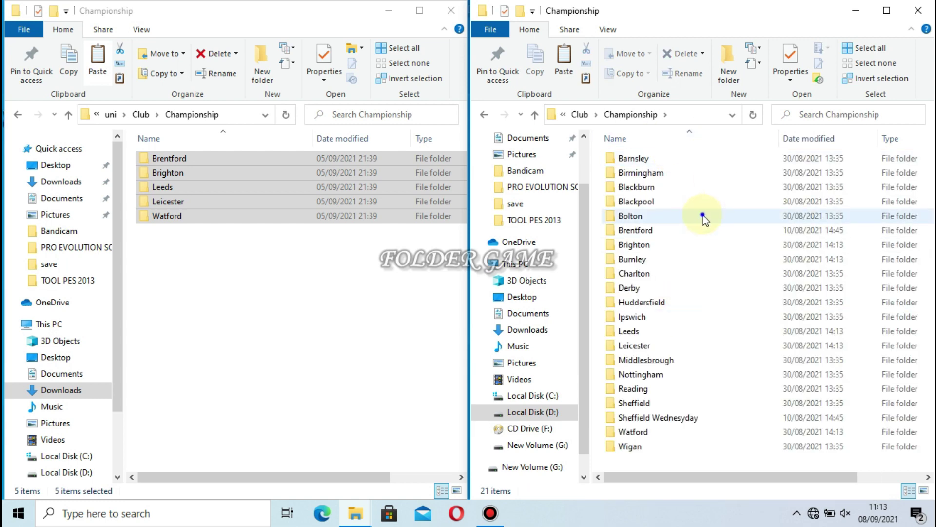
pyautogui.rightClick(703, 217)
pyautogui.click(731, 352)
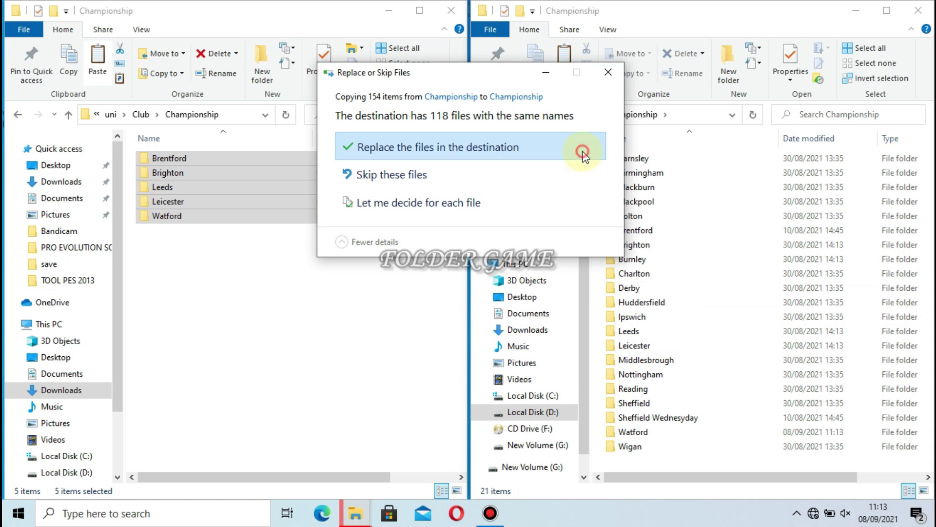
pyautogui.click(583, 152)
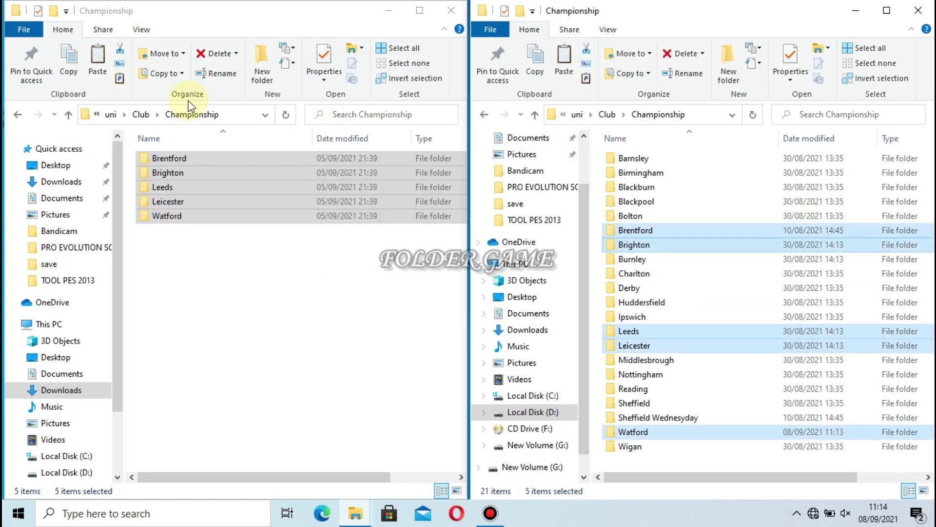
# Copy the Elche and Rayo Vallecano folders from the Liga Adelante folder of the patch's kits.
pyautogui.click(141, 115)
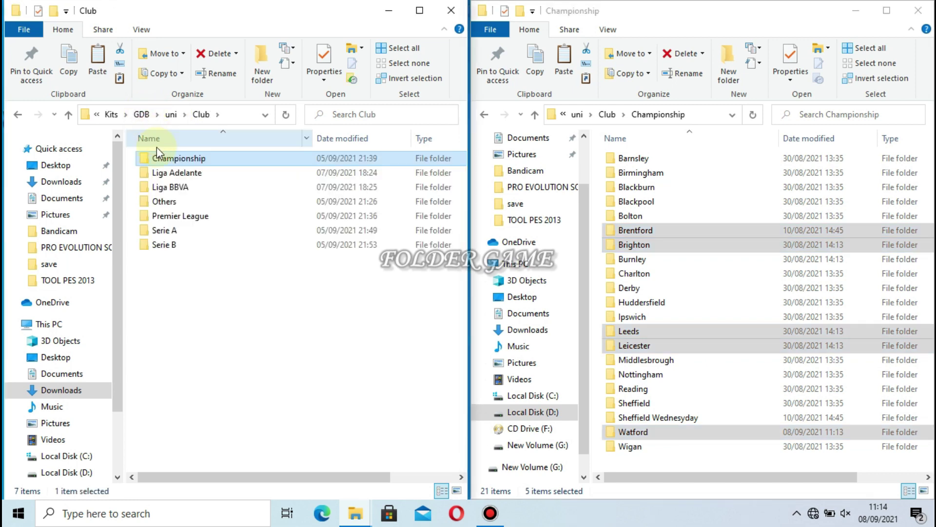
pyautogui.click(170, 175)
pyautogui.rightClick(172, 180)
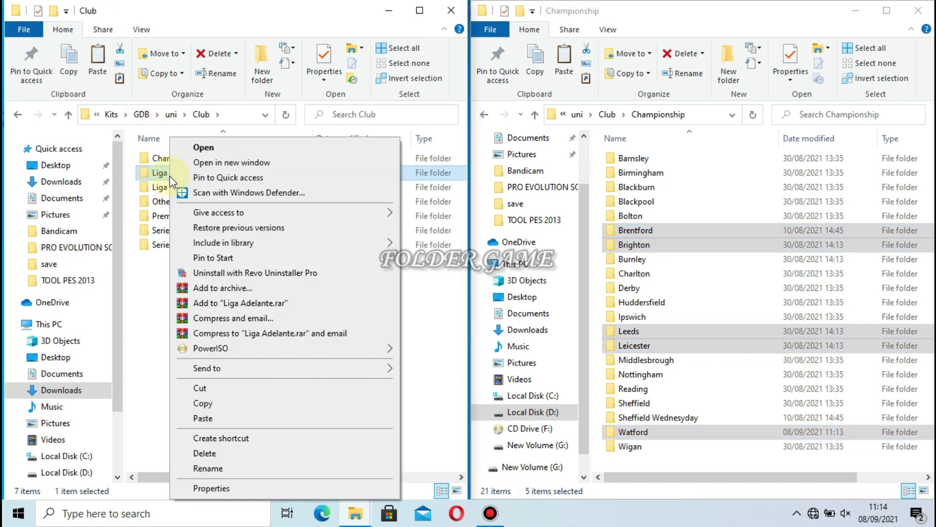
pyautogui.click(192, 149)
pyautogui.moveTo(184, 188); pyautogui.dragTo(189, 159)
pyautogui.rightClick(189, 160)
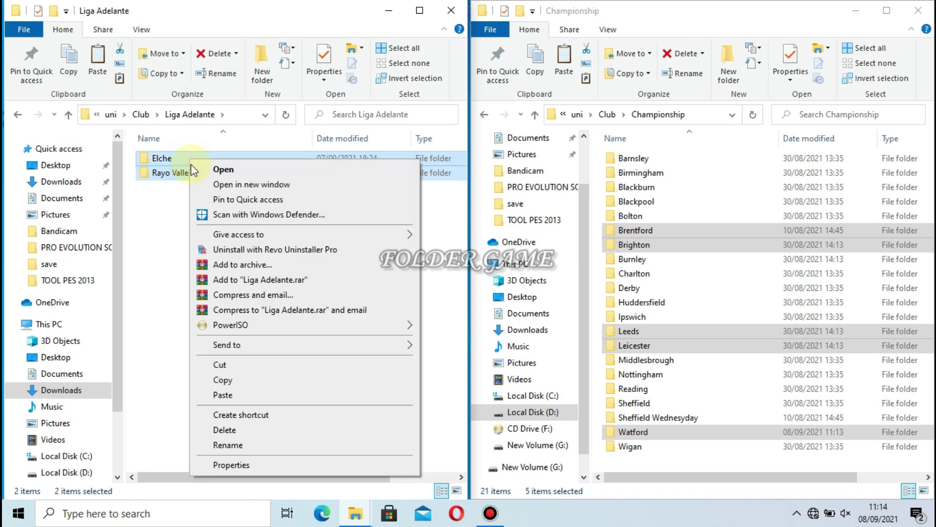
pyautogui.click(242, 383)
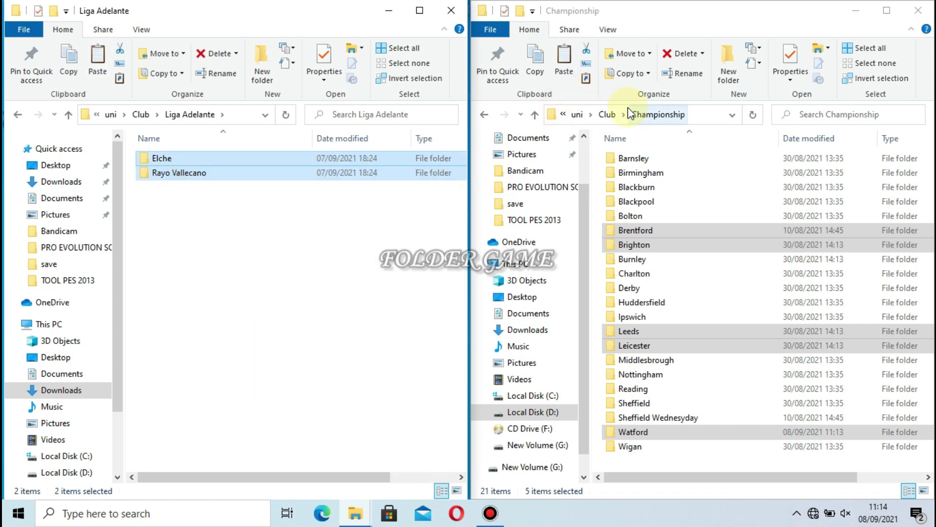
# Paste the Elche and Rayo Vallecano folders into the game's Liga Adelante folder, replacing the files with the same names.
pyautogui.click(608, 115)
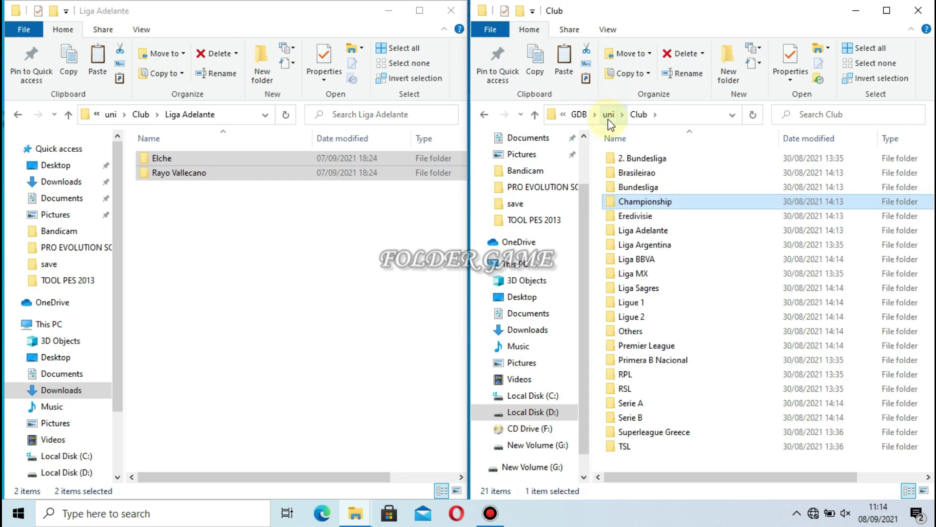
pyautogui.rightClick(643, 234)
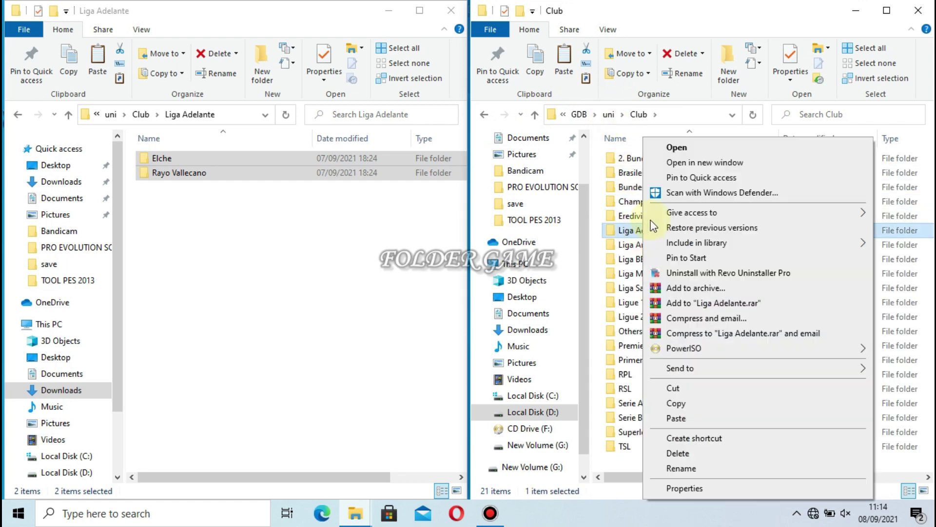
pyautogui.click(676, 148)
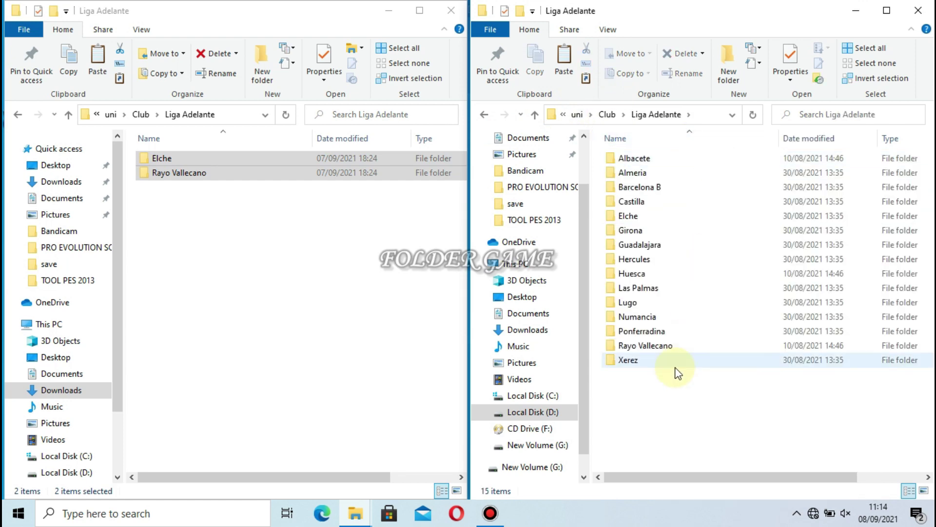
pyautogui.rightClick(664, 396)
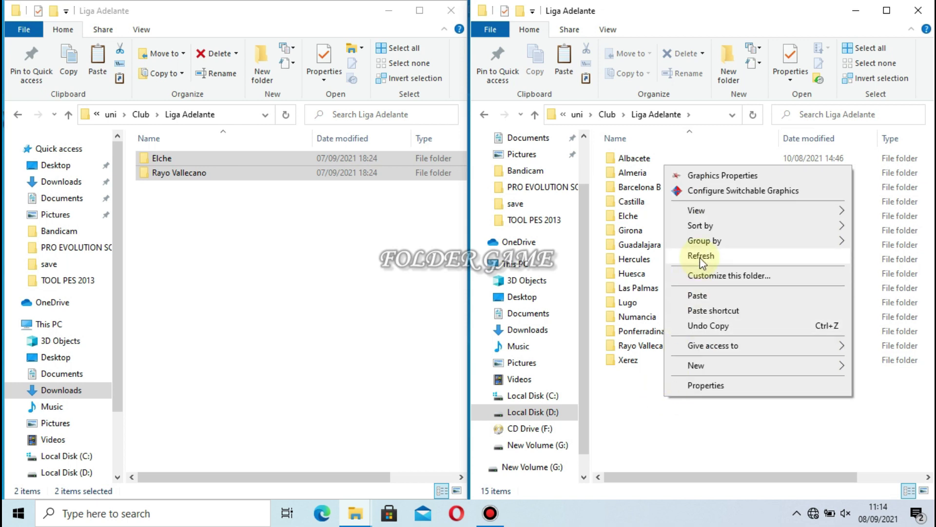
pyautogui.click(697, 292)
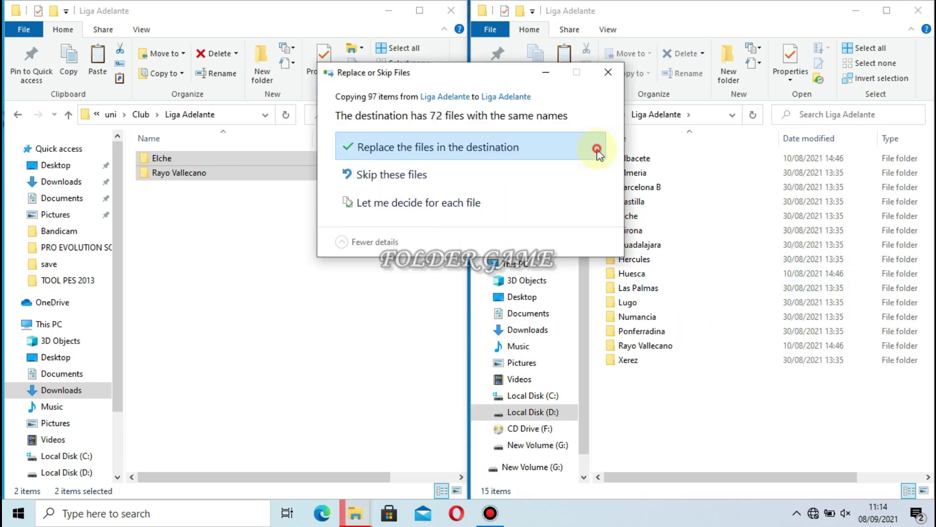
pyautogui.click(597, 149)
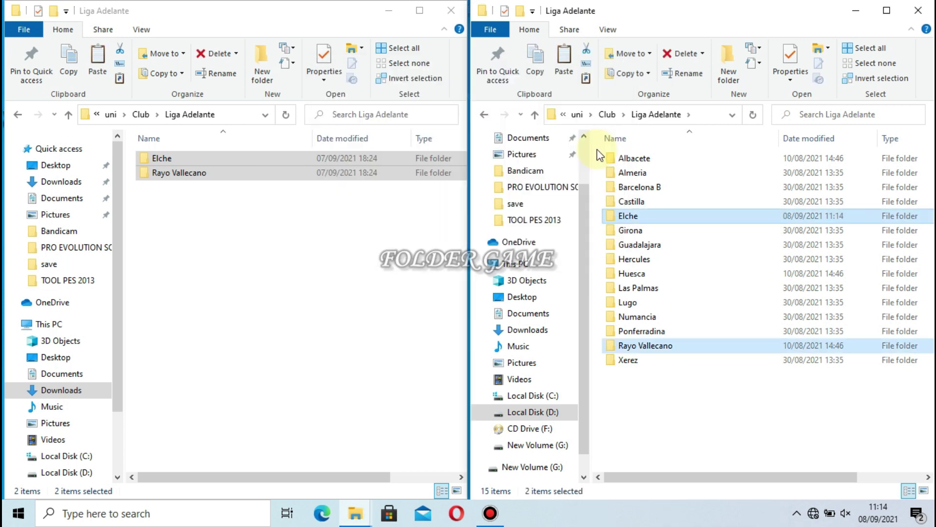
# Copy all the club folders, Alaves through Villareal, from the Liga BBVA folder of the patch's kits.
pyautogui.click(141, 115)
pyautogui.click(177, 188)
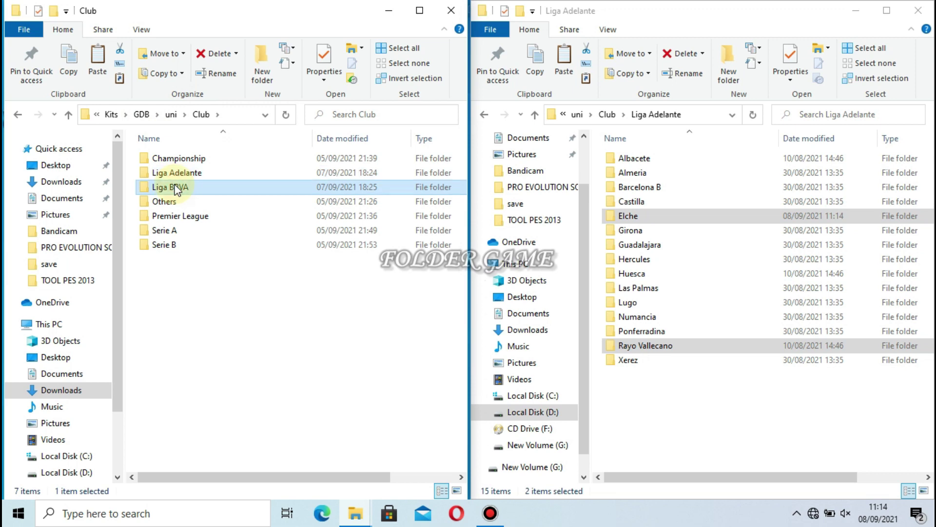
pyautogui.rightClick(182, 189)
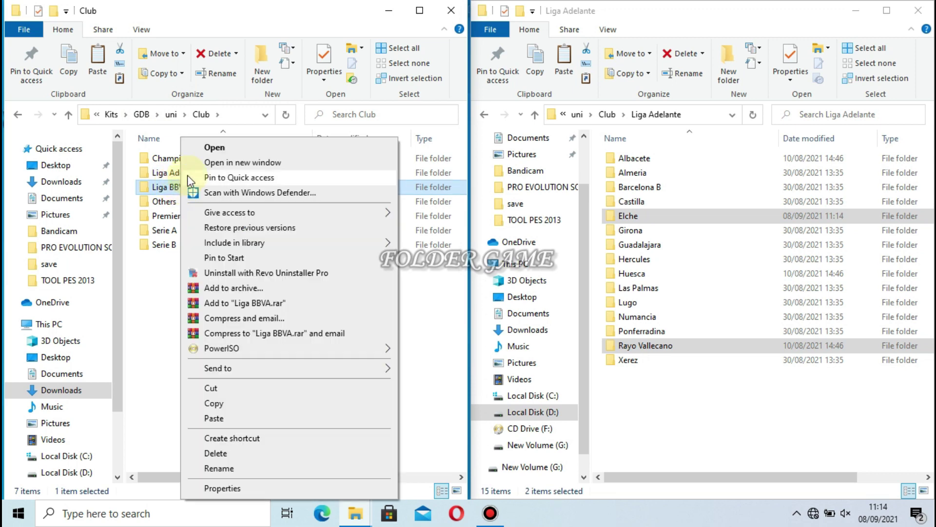
pyautogui.click(199, 150)
pyautogui.moveTo(191, 413); pyautogui.dragTo(198, 159)
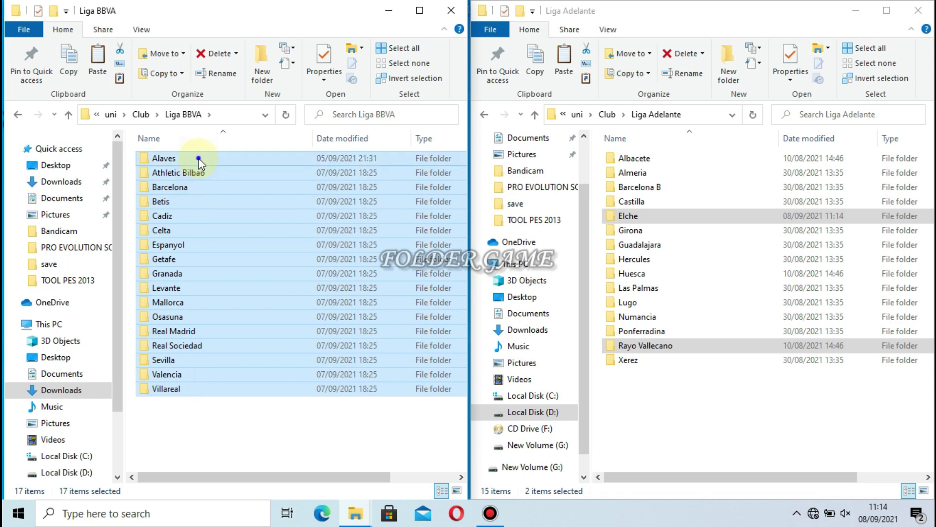
pyautogui.rightClick(199, 160)
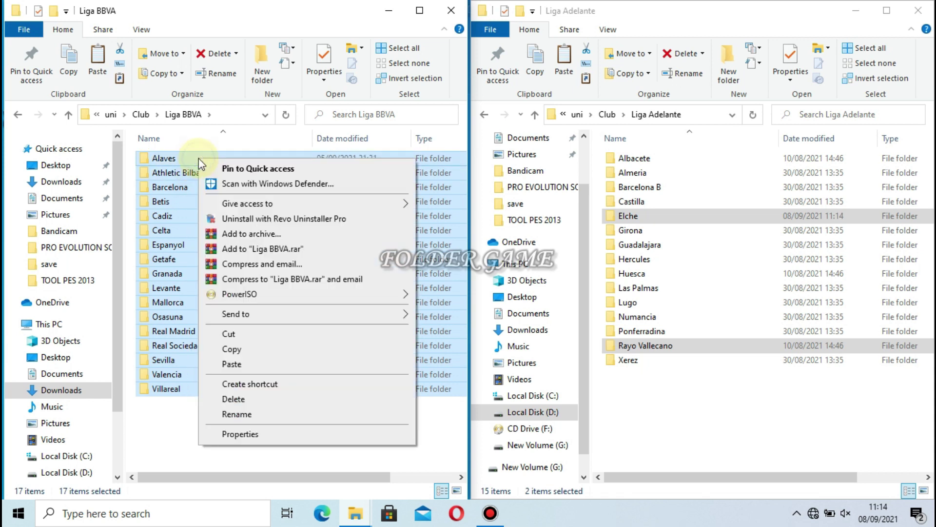
pyautogui.click(236, 348)
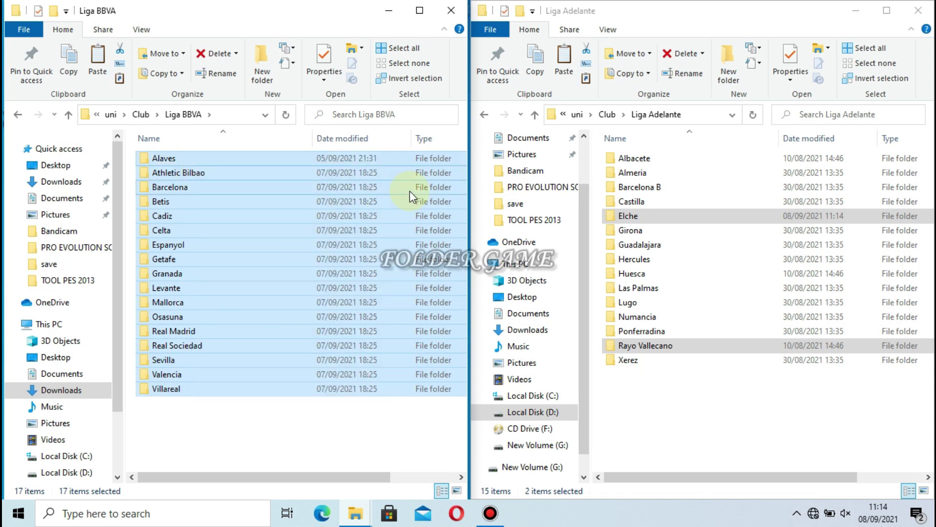
# Paste the copied club folders into the game's Liga BBVA folder, replacing the existing files, and return to the Club folder.
pyautogui.click(607, 115)
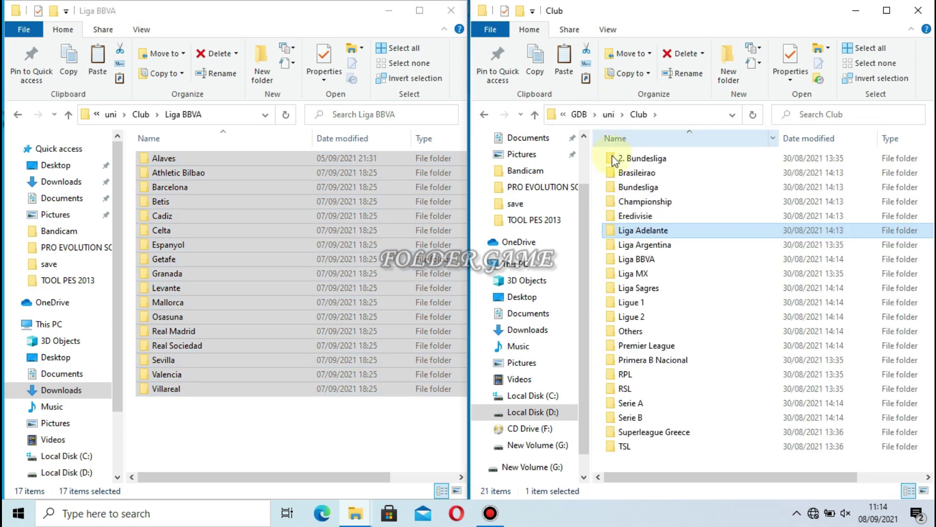
pyautogui.click(646, 262)
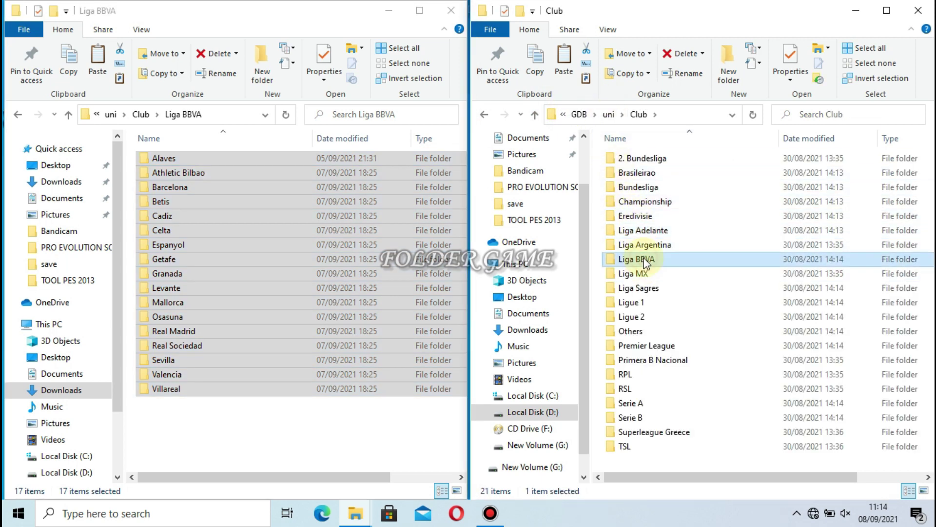
pyautogui.rightClick(646, 262)
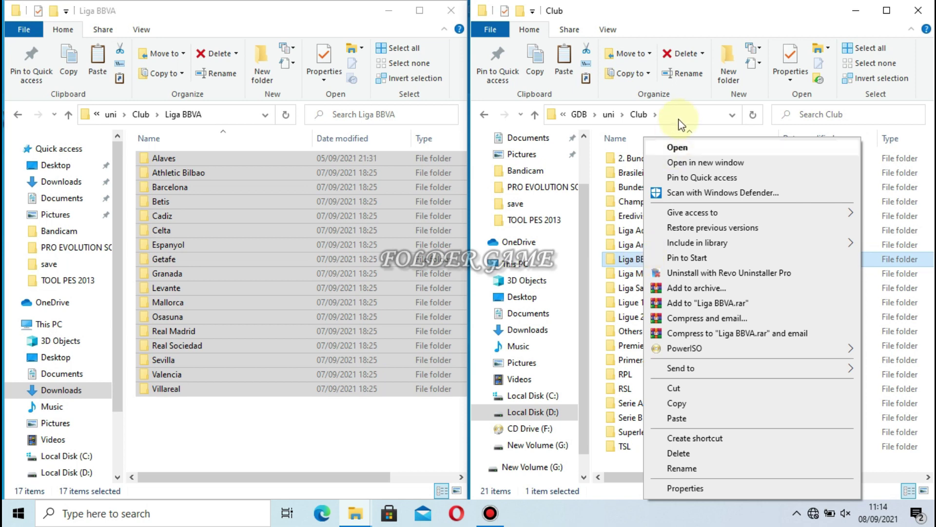
pyautogui.click(679, 148)
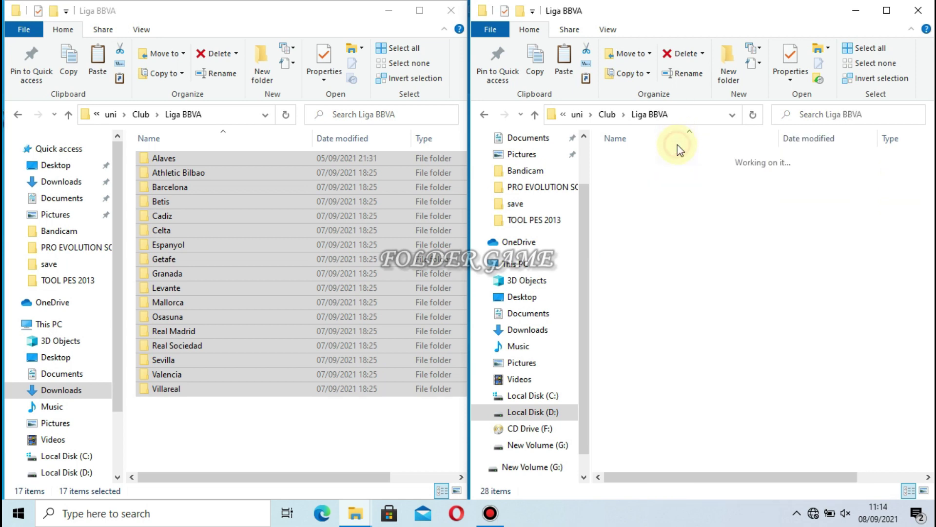
pyautogui.rightClick(721, 244)
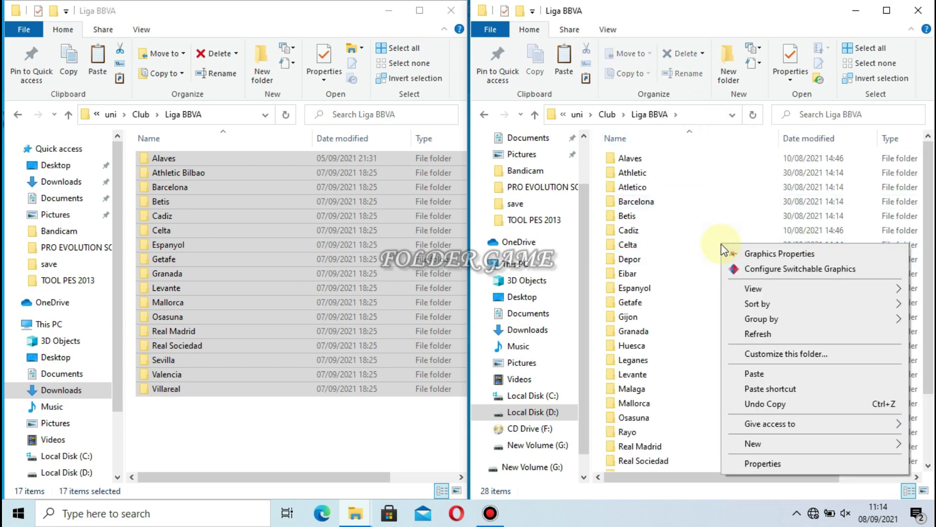
pyautogui.click(758, 373)
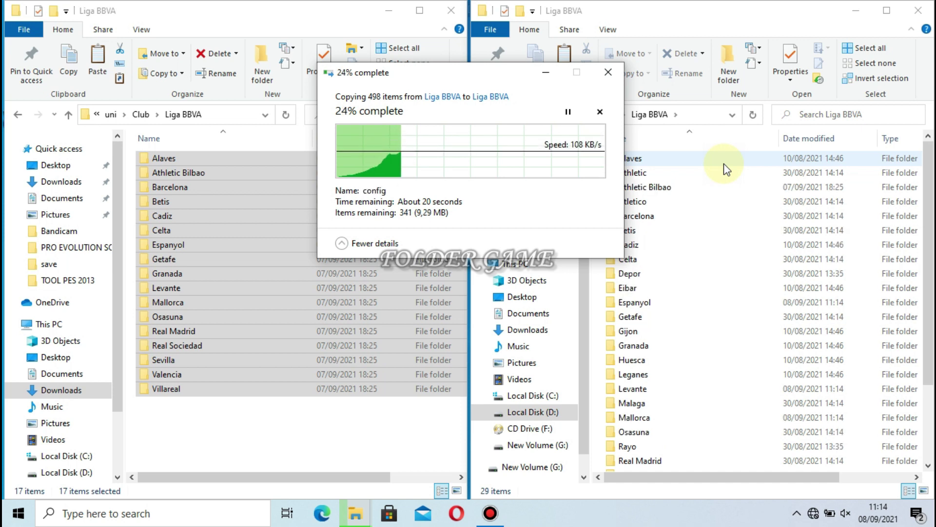
pyautogui.click(587, 159)
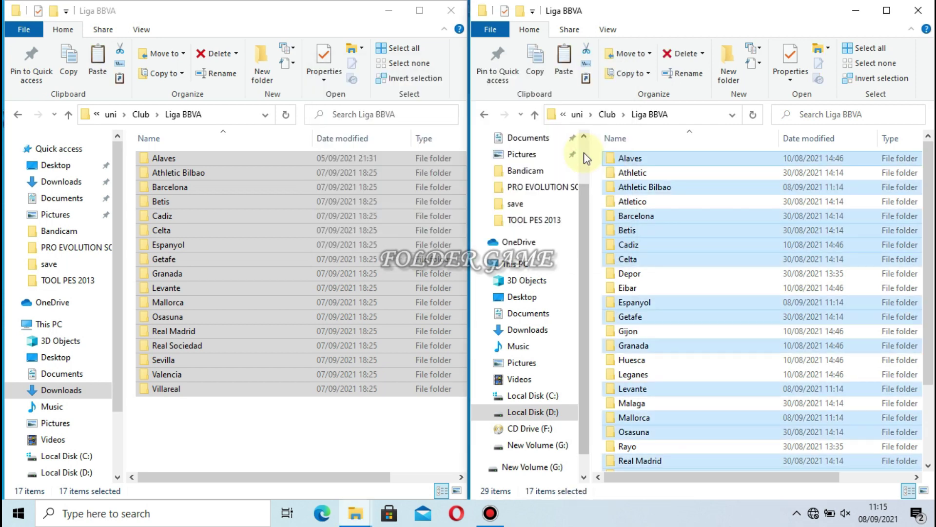
pyautogui.click(606, 116)
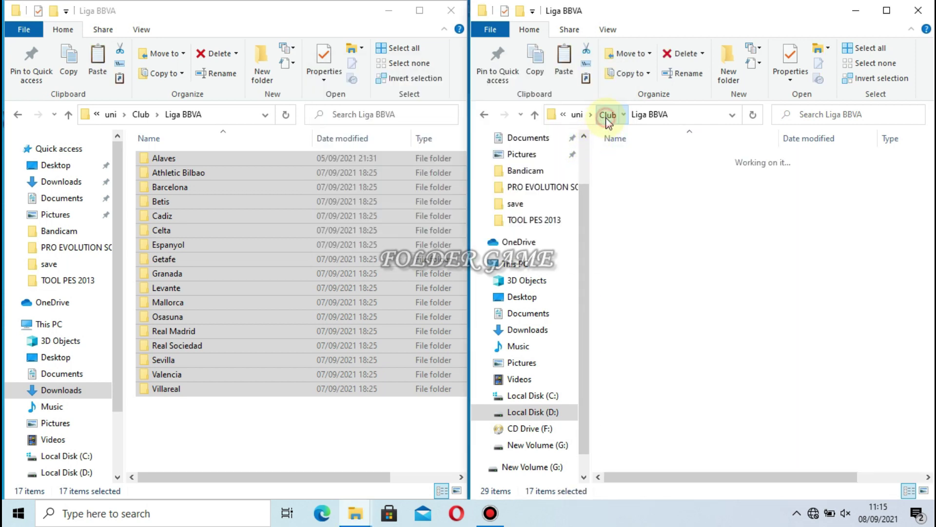
# Copy the Malmo, Sheriff and Young Boys folders from the Others folder of the patch's kits.
pyautogui.click(147, 119)
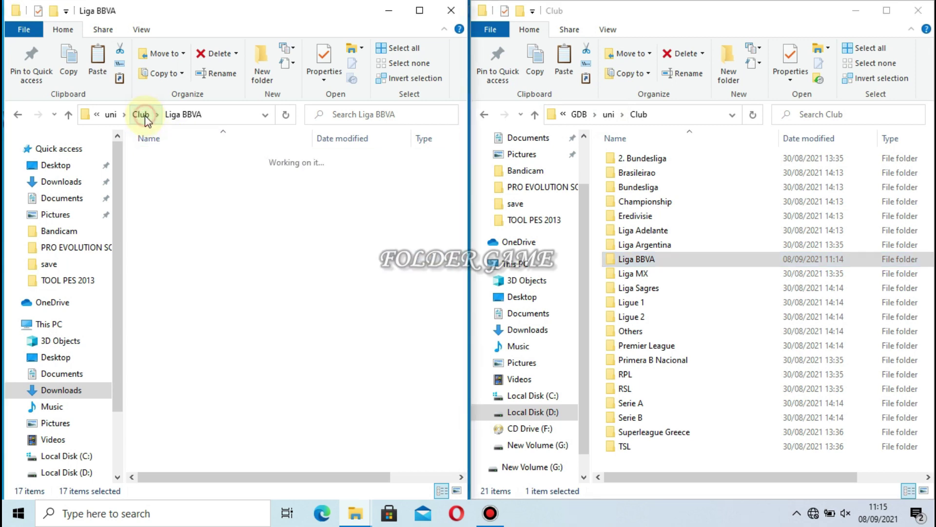
pyautogui.click(166, 204)
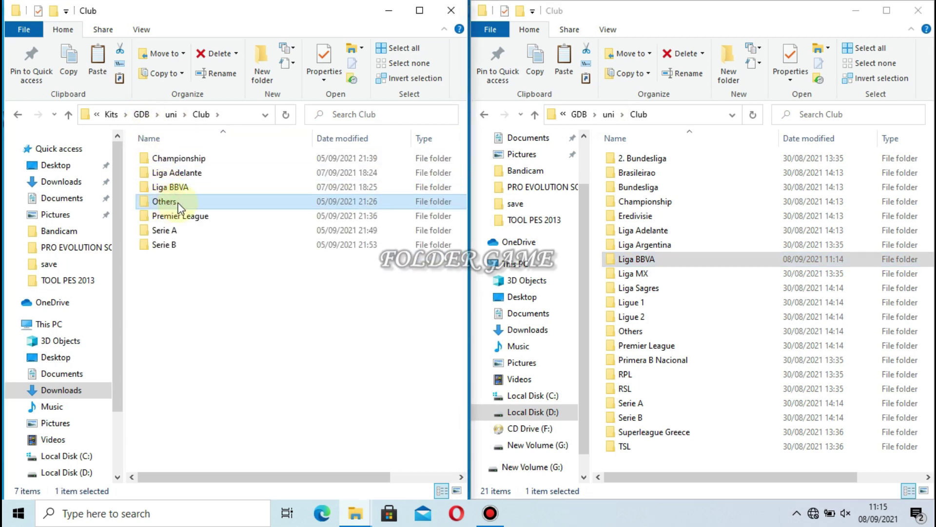
pyautogui.rightClick(169, 205)
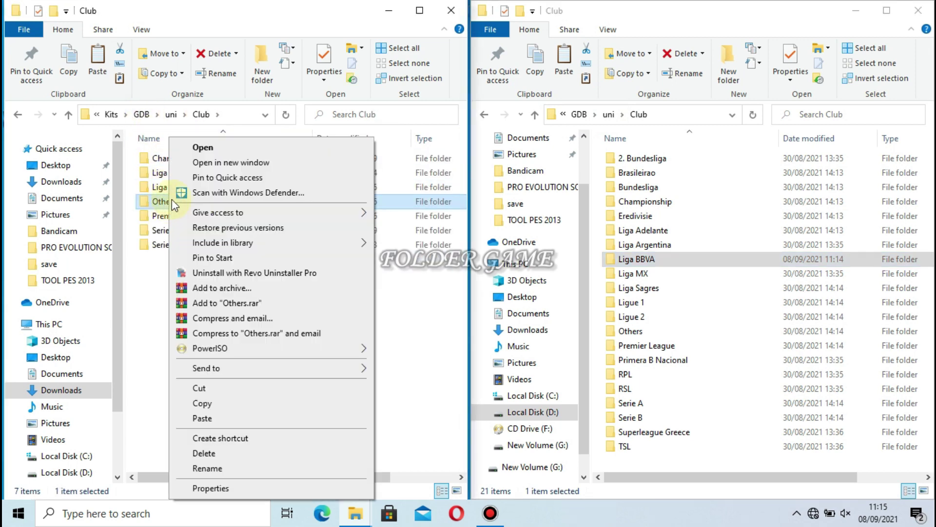
pyautogui.click(195, 149)
pyautogui.moveTo(182, 242); pyautogui.dragTo(198, 157)
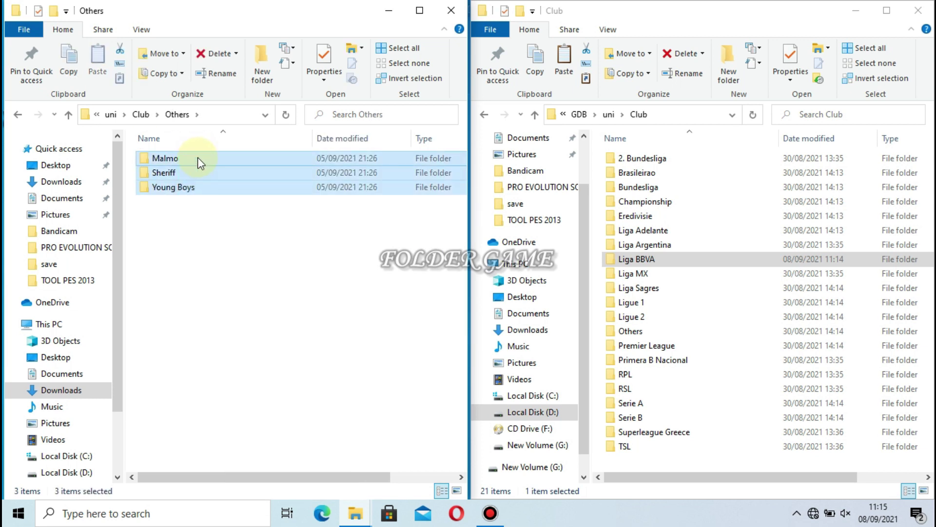
pyautogui.rightClick(197, 157)
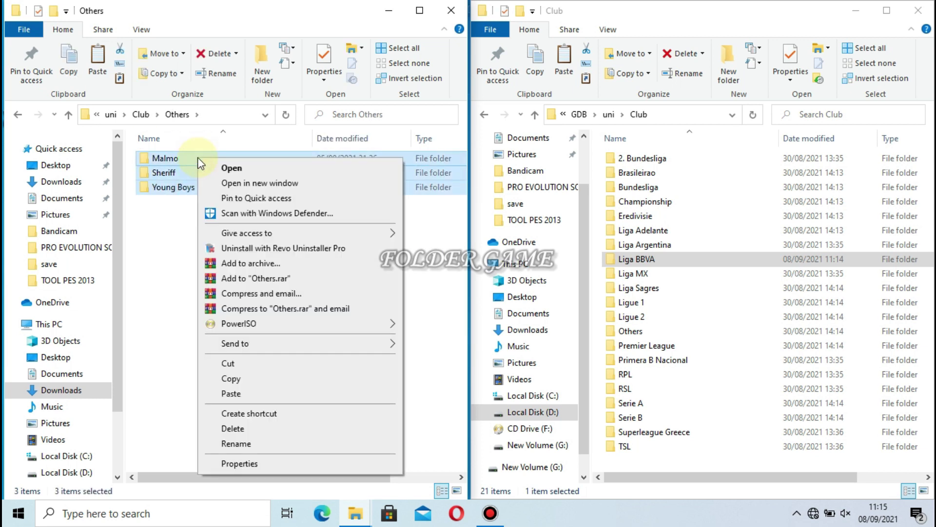
pyautogui.click(253, 381)
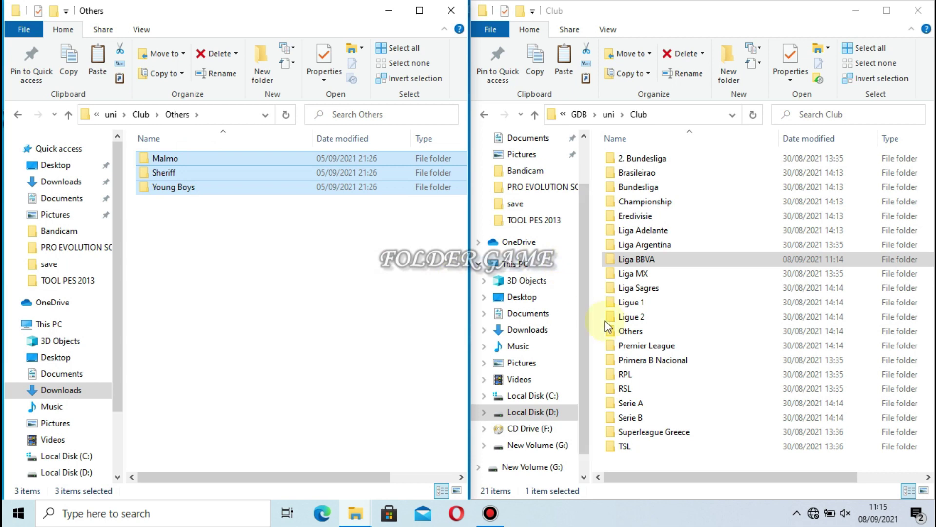
# Paste the Malmo, Sheriff and Young Boys folders into the game's Others folder, replacing the files with the same names.
pyautogui.click(618, 330)
pyautogui.rightClick(620, 331)
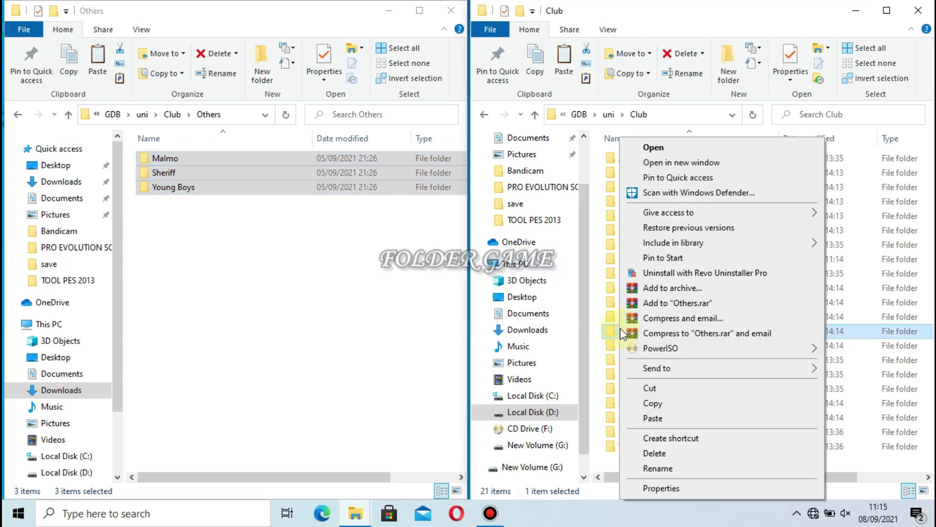
pyautogui.click(673, 147)
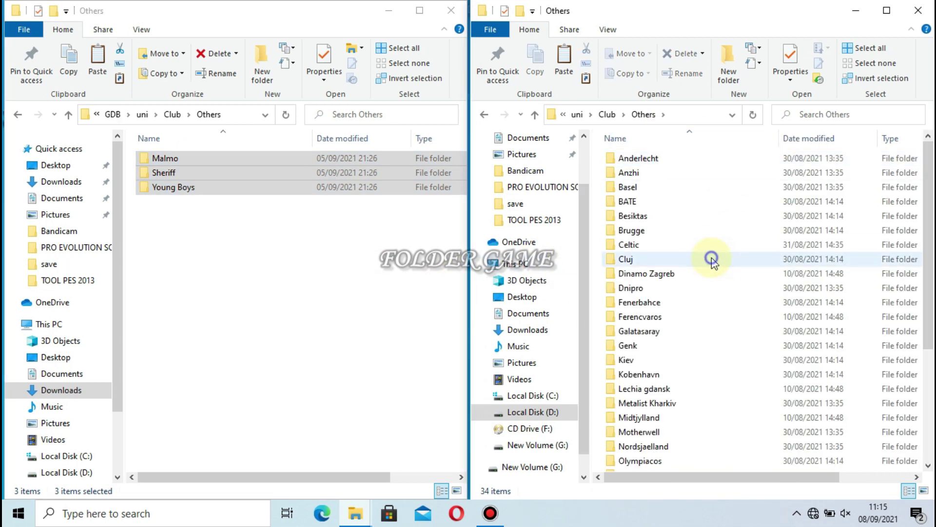
pyautogui.rightClick(712, 258)
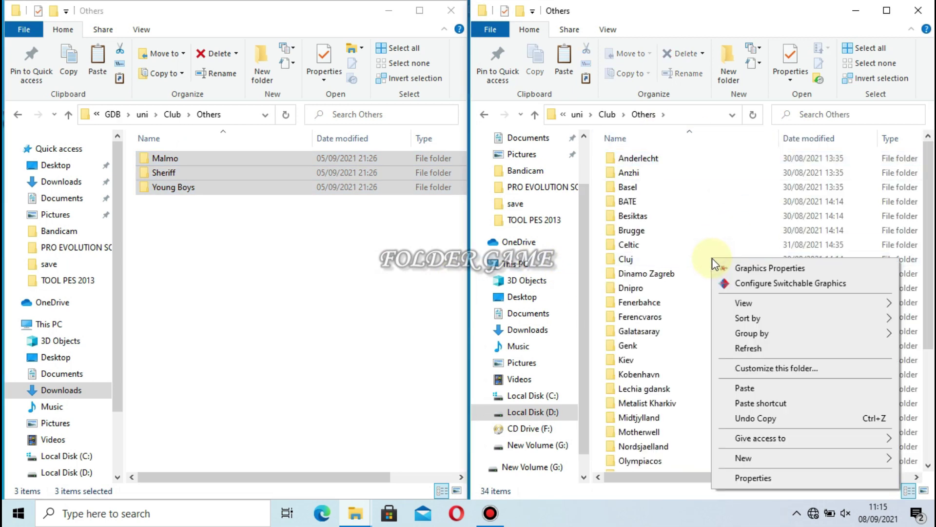
pyautogui.click(745, 388)
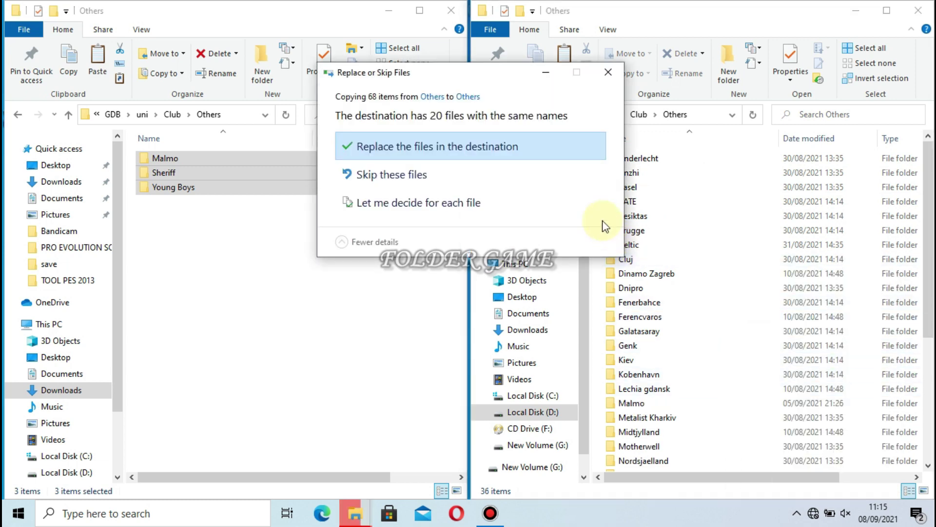
pyautogui.click(554, 147)
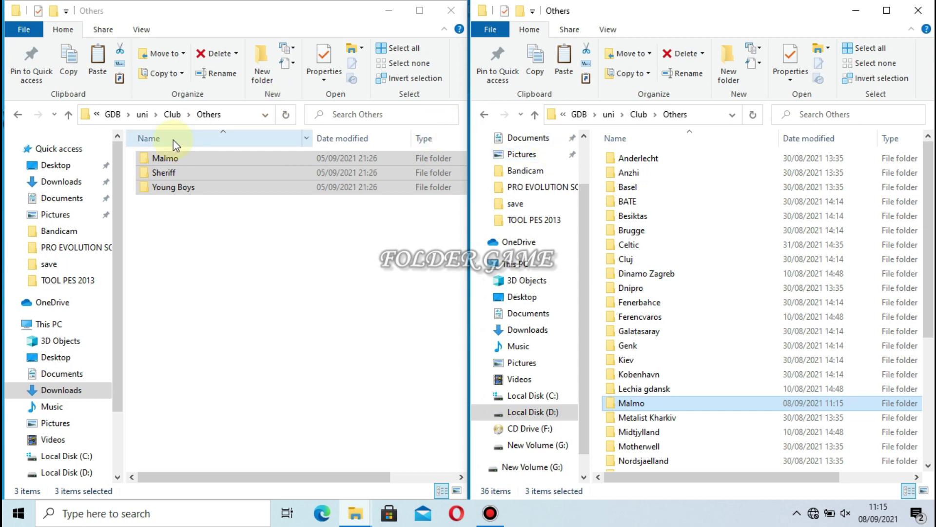
# Copy the Wolverhampton folder from the Premier League folder of the patch's kits.
pyautogui.click(171, 114)
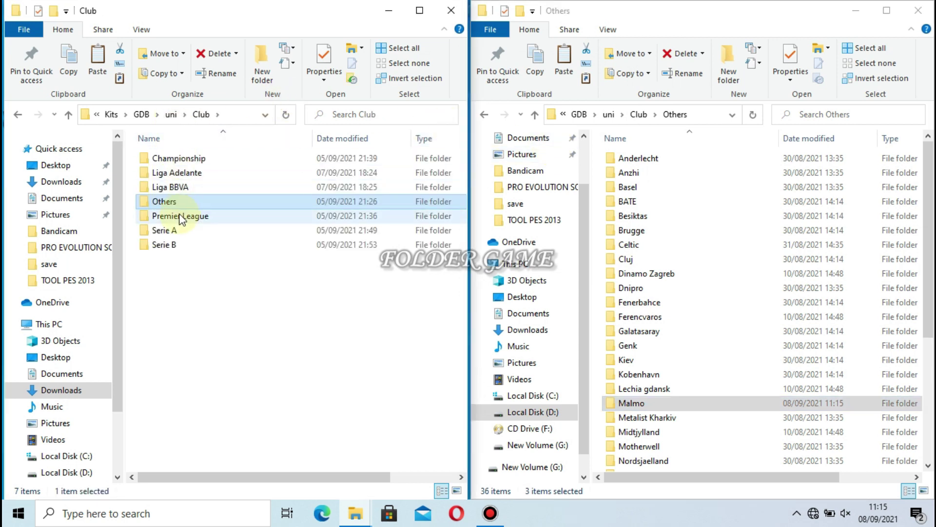
pyautogui.doubleClick(181, 217)
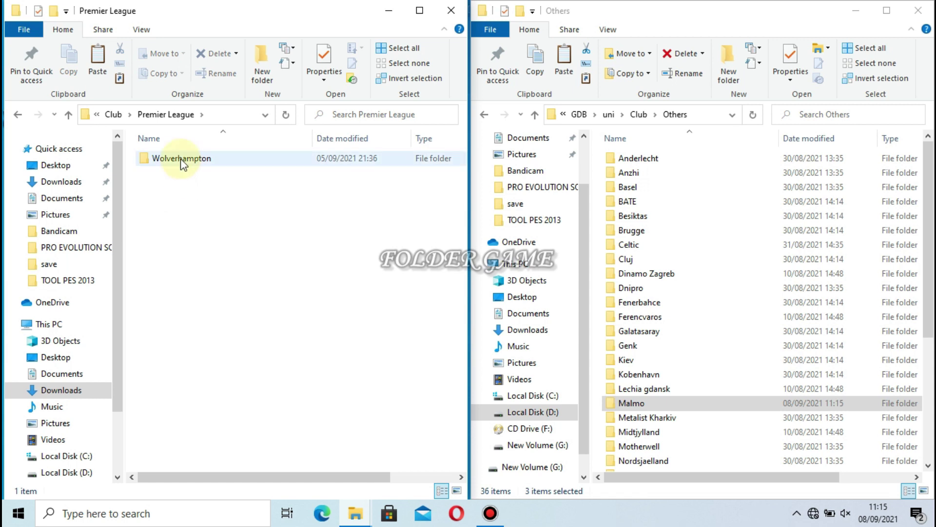
pyautogui.rightClick(180, 159)
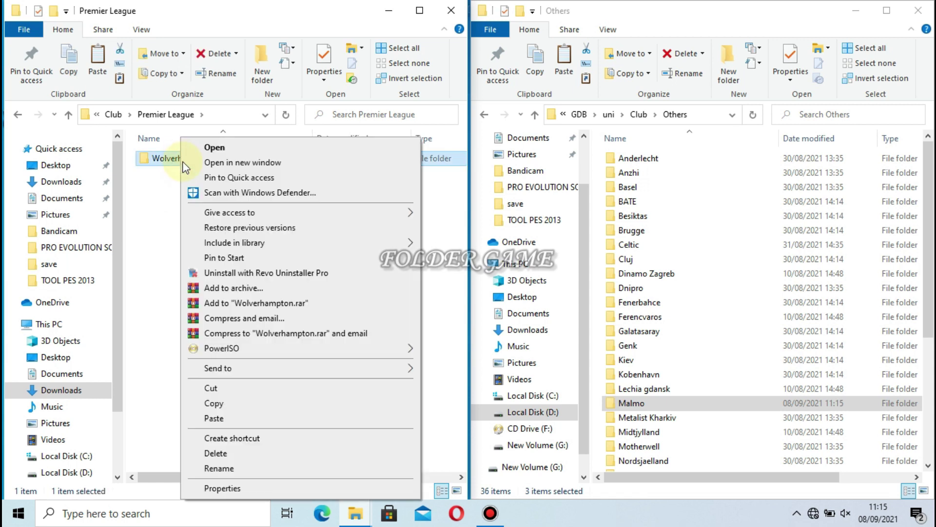
pyautogui.click(218, 404)
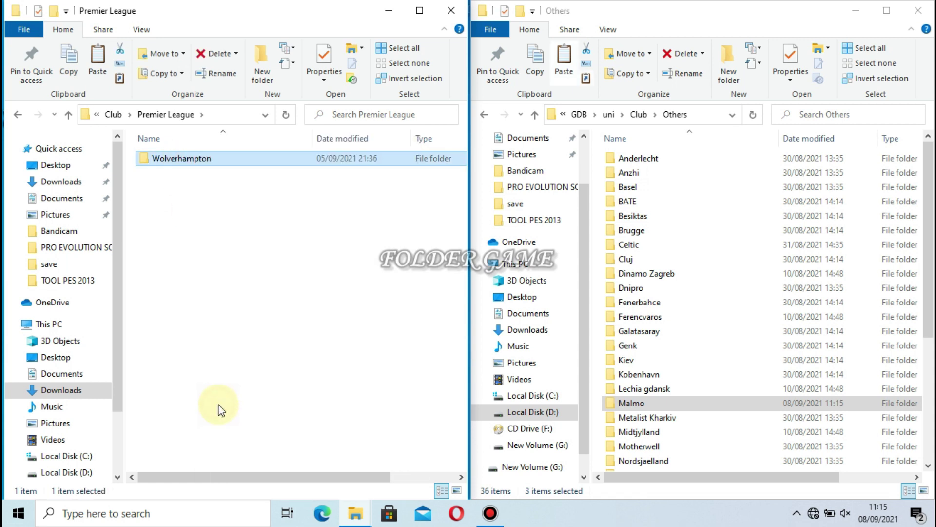
# Paste the Wolverhampton folder into the game's Premier League folder, replacing the files with the same names.
pyautogui.click(636, 119)
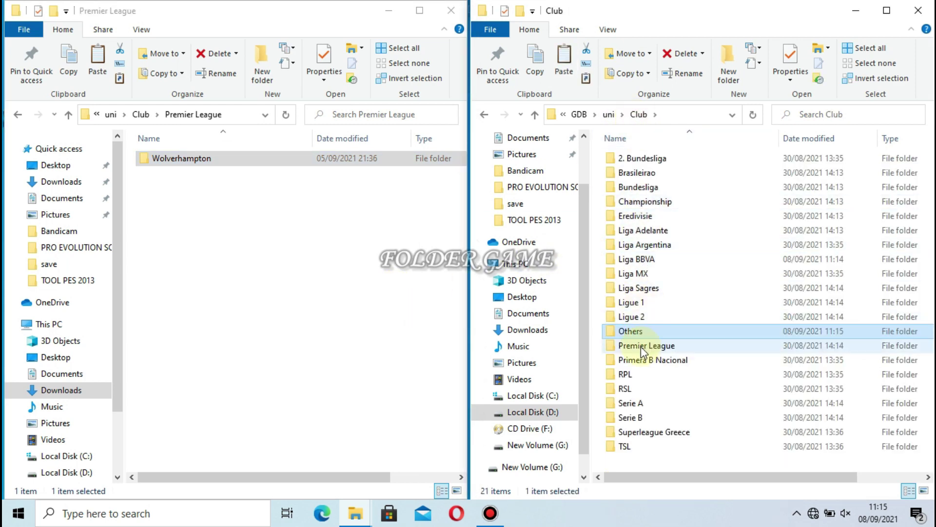
pyautogui.click(641, 345)
pyautogui.rightClick(641, 346)
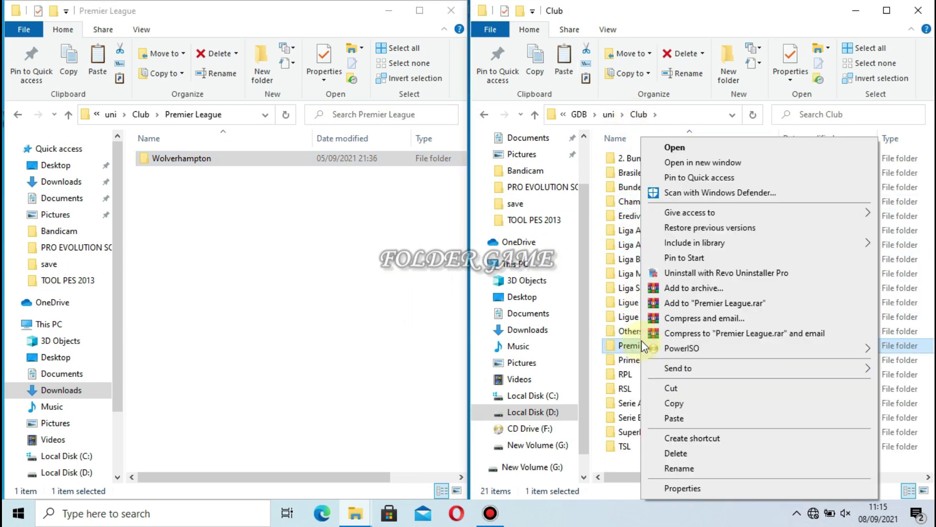
pyautogui.click(697, 148)
pyautogui.rightClick(725, 244)
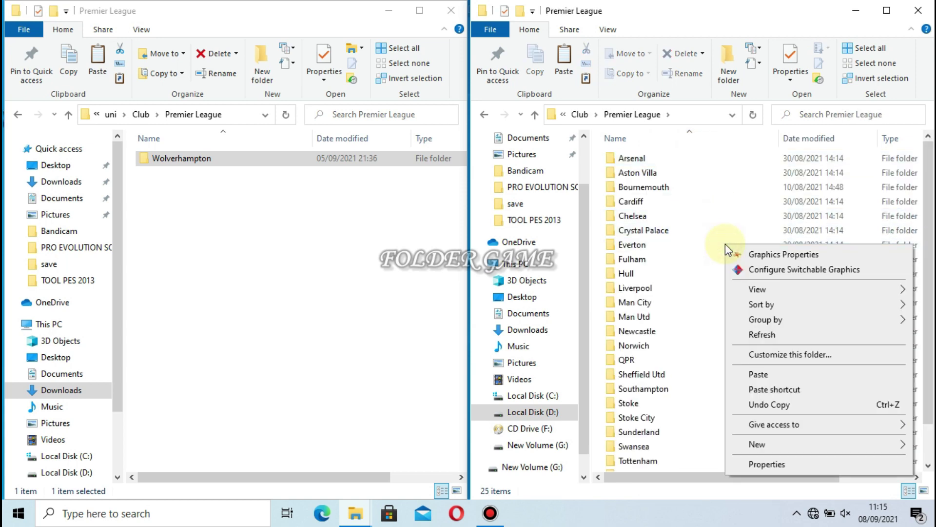
pyautogui.click(756, 378)
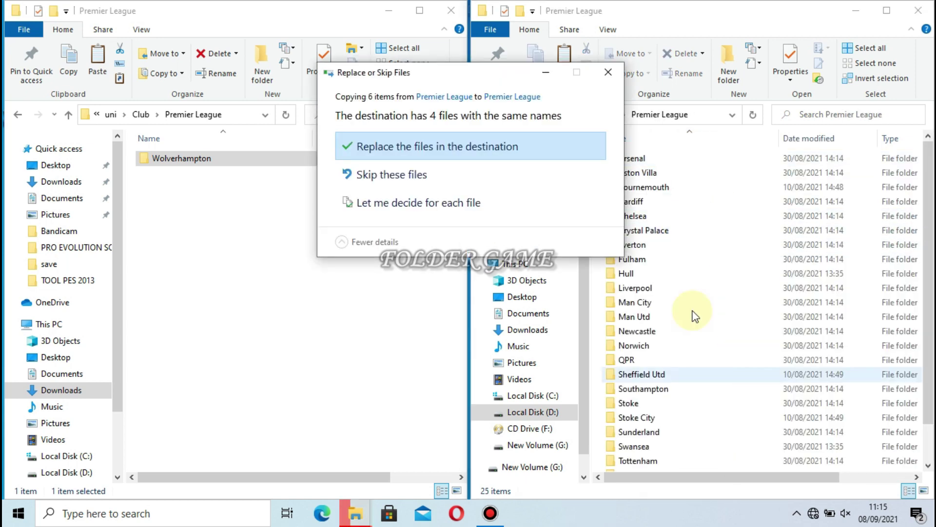
pyautogui.click(591, 153)
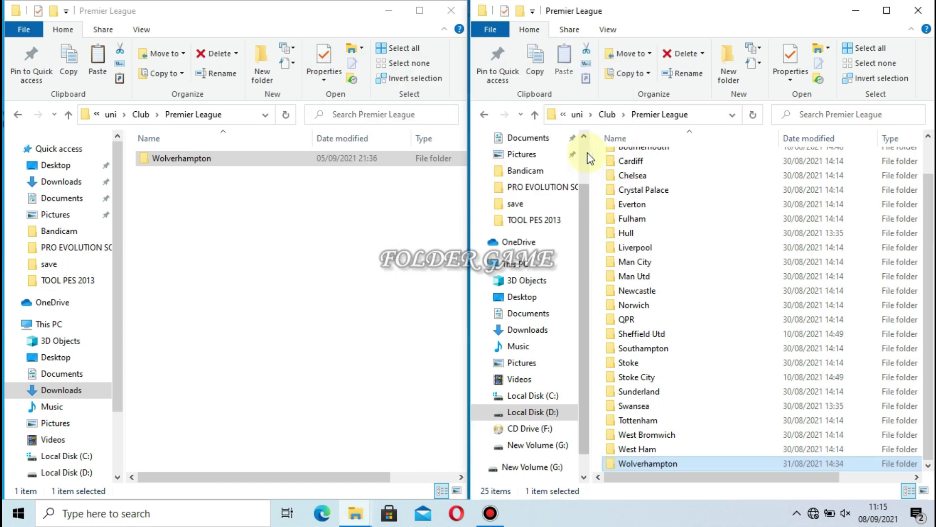
# Copy all the club folders, Atalanta through Udinese, from the Serie A folder of the patch's kits.
pyautogui.click(141, 114)
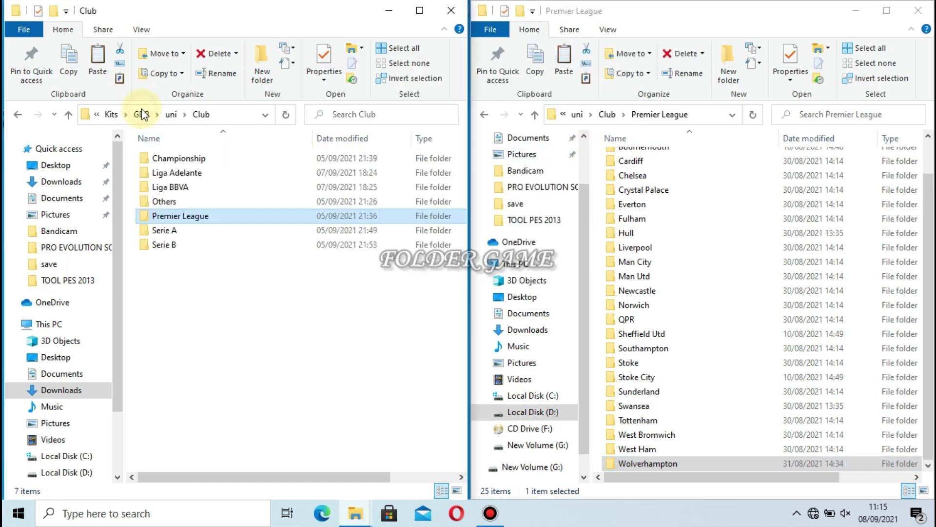
pyautogui.click(175, 228)
pyautogui.rightClick(174, 229)
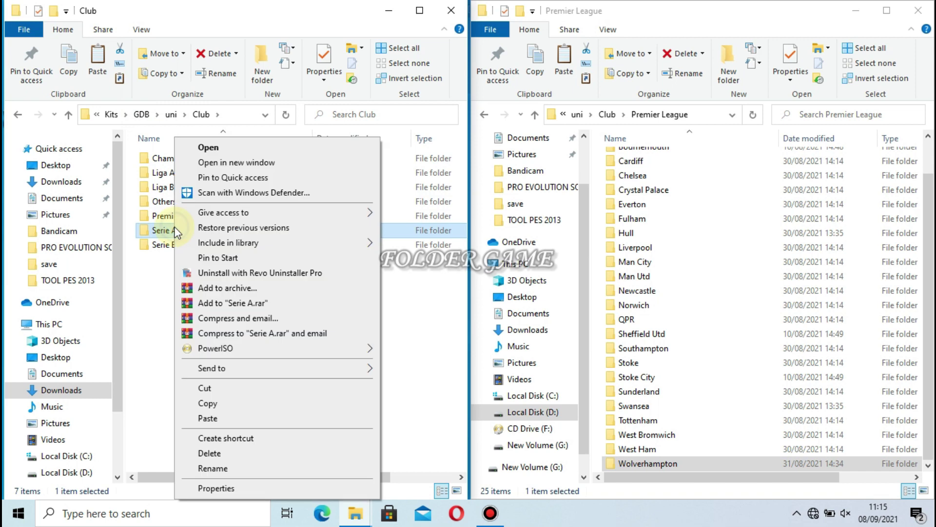
pyautogui.click(209, 148)
pyautogui.moveTo(188, 343); pyautogui.dragTo(200, 150)
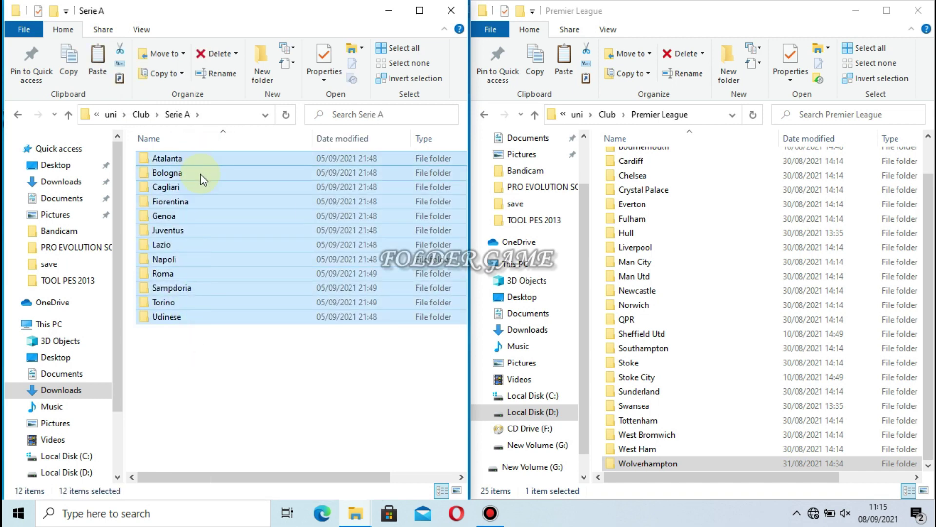
pyautogui.rightClick(200, 174)
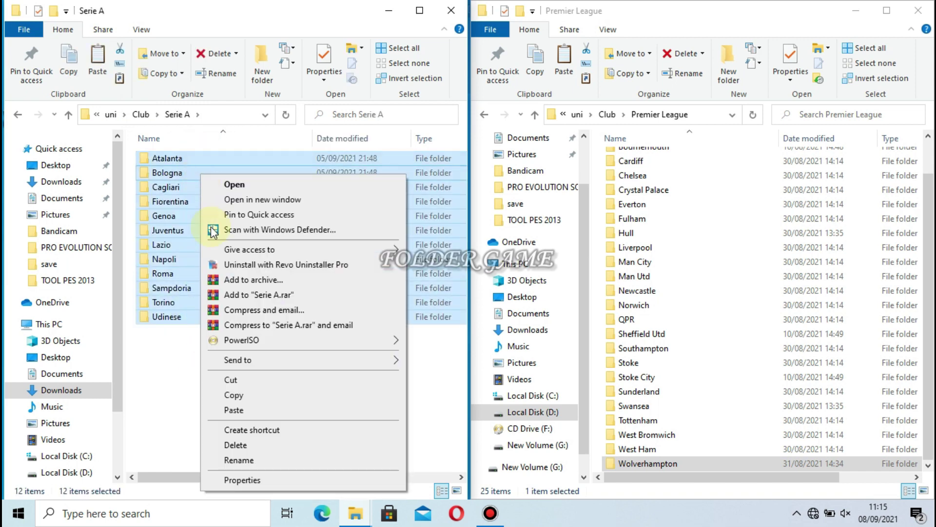
pyautogui.click(251, 396)
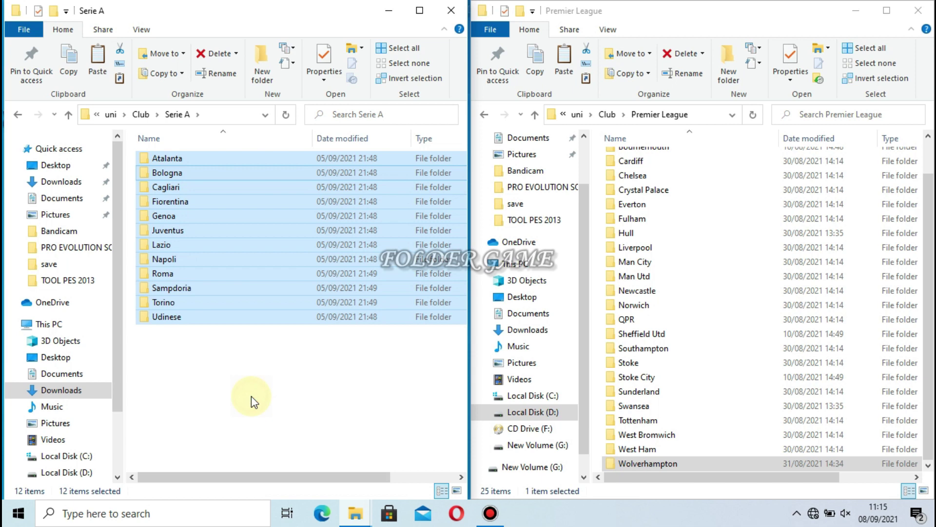
# Paste the copied club folders into the game's Serie A folder, replacing the files with the same names.
pyautogui.click(607, 114)
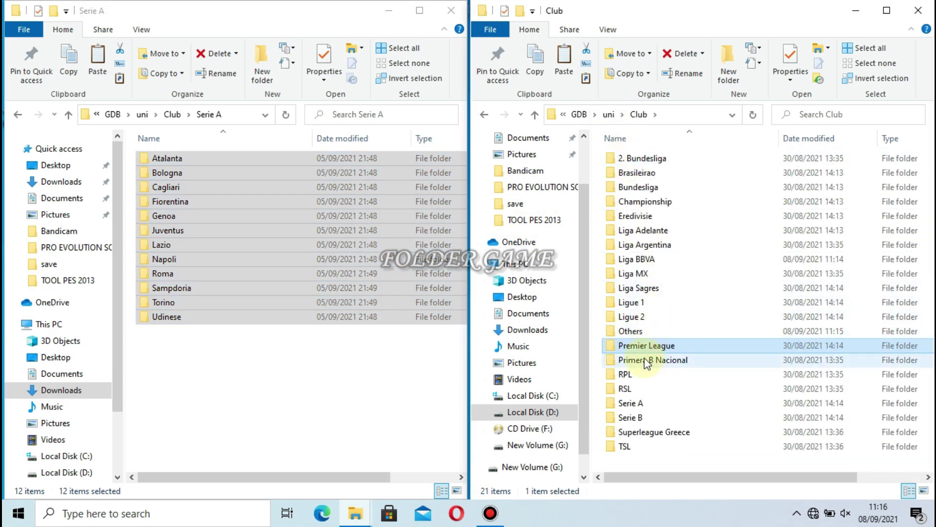
pyautogui.click(633, 408)
pyautogui.rightClick(633, 407)
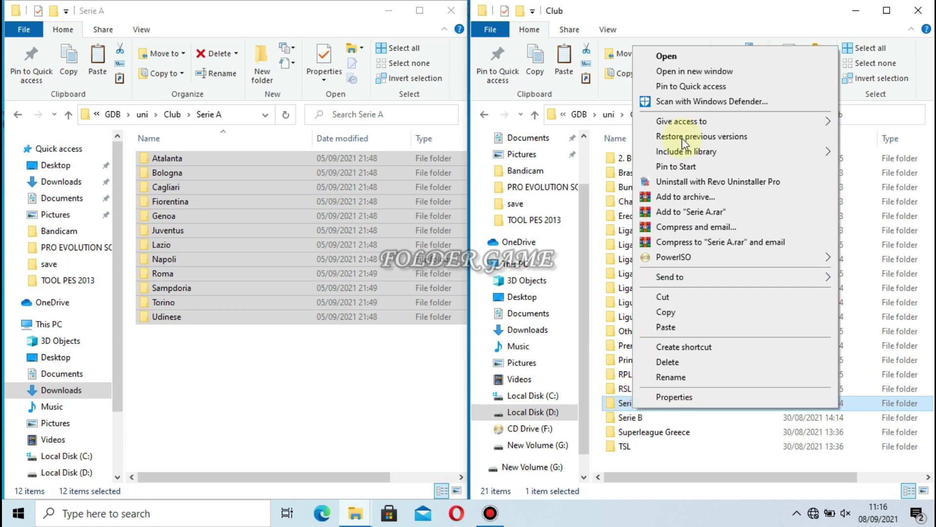
pyautogui.click(684, 59)
pyautogui.click(715, 245)
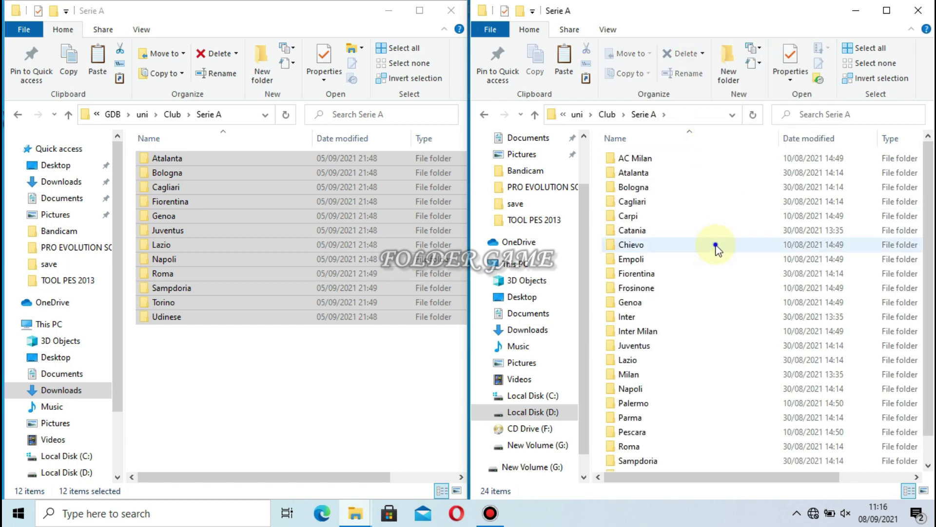
pyautogui.rightClick(716, 246)
pyautogui.click(739, 370)
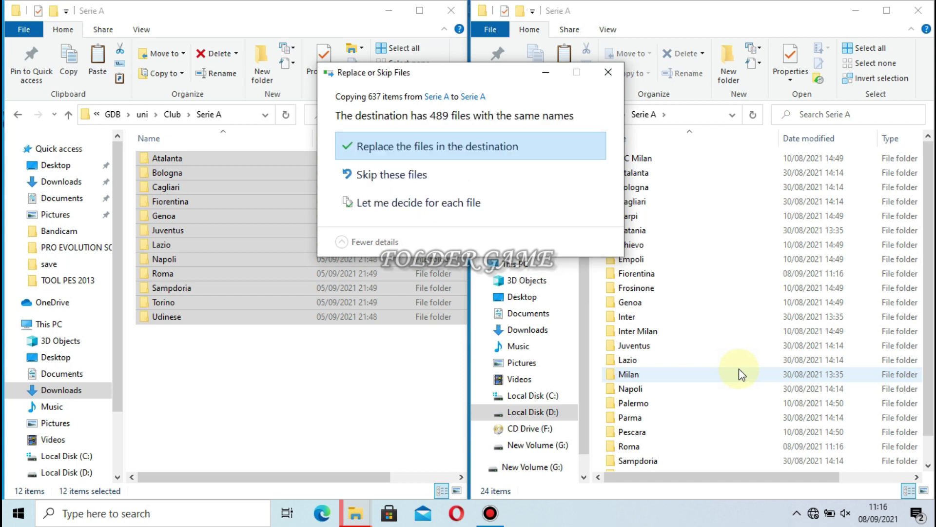
pyautogui.click(577, 149)
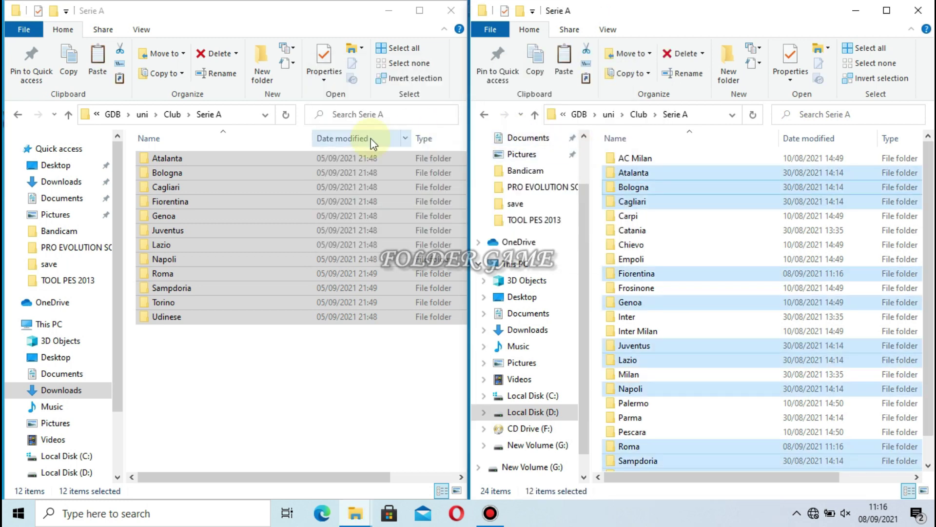
# Copy the Salernitana, Sassuolo, Spezia, Venezia and Verona folders from the Serie B folder of the patch's kits.
pyautogui.click(172, 115)
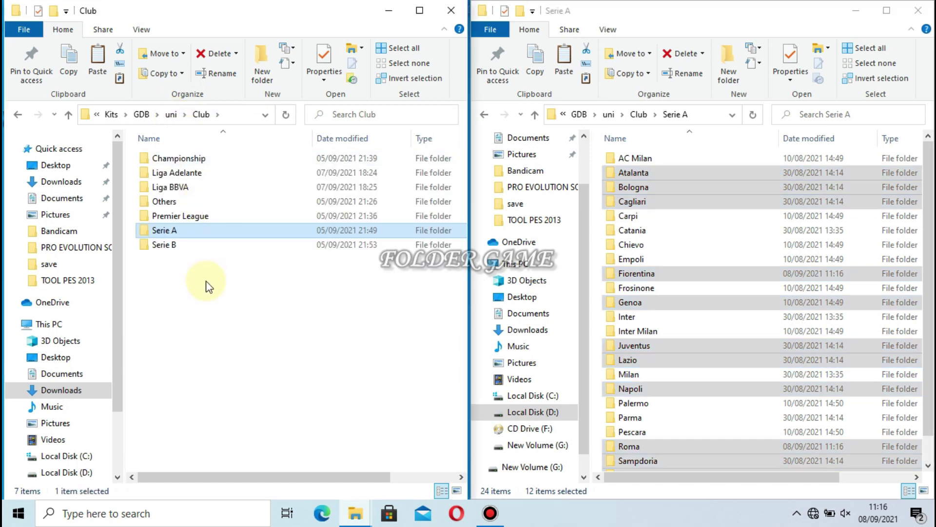
pyautogui.click(199, 251)
pyautogui.rightClick(199, 251)
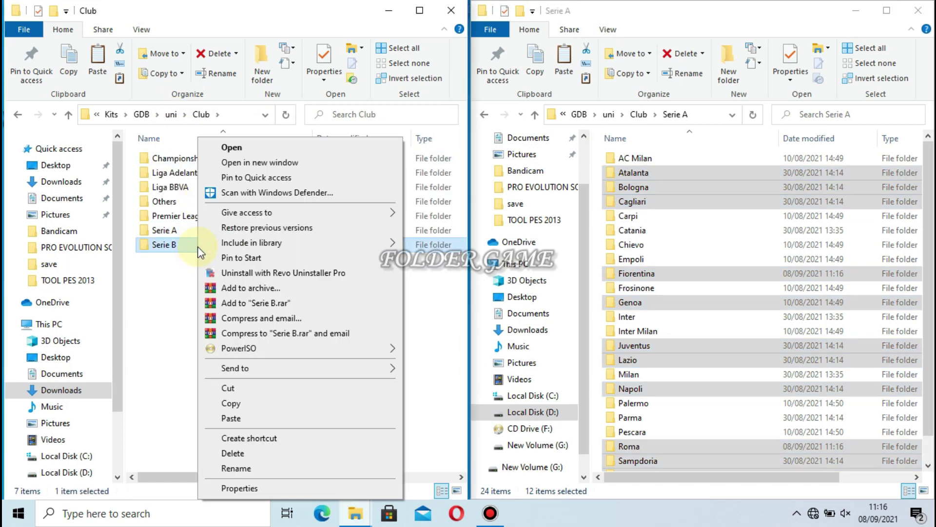
pyautogui.click(231, 148)
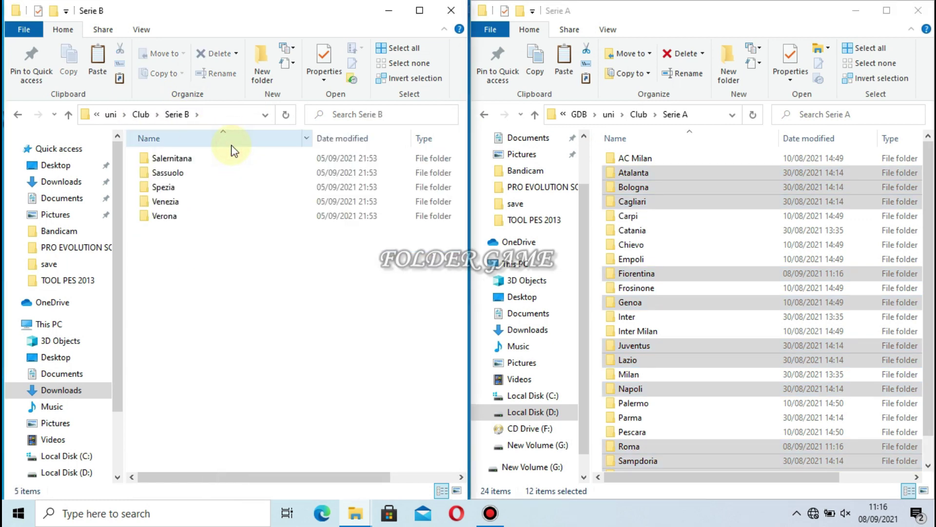
pyautogui.moveTo(215, 241); pyautogui.dragTo(222, 167)
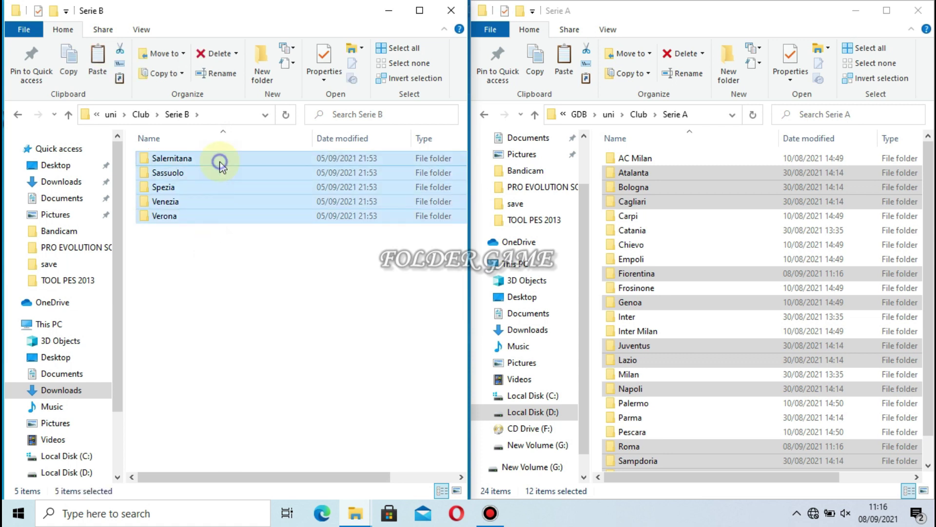
pyautogui.rightClick(220, 164)
pyautogui.click(260, 380)
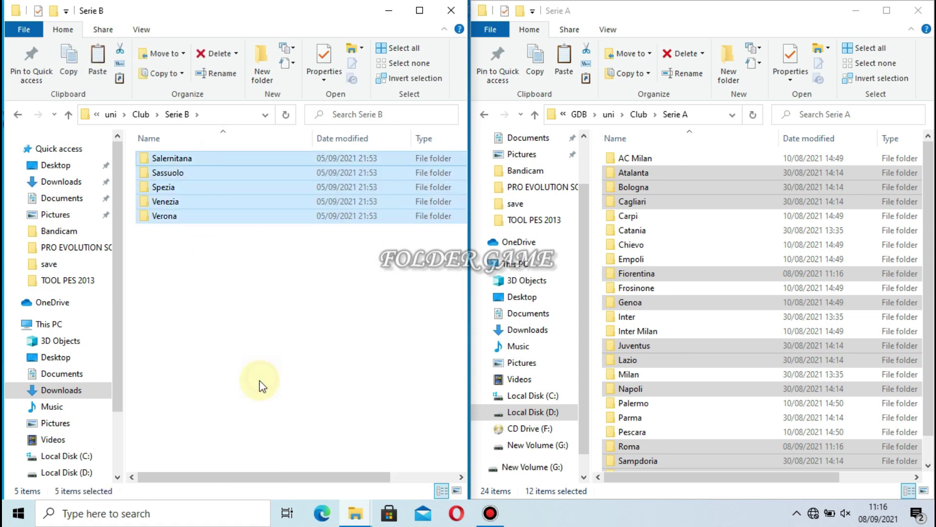
# Paste the copied club folders into the game's Serie B folder, replacing the existing files, and go to the PRO EVOLUTION SOCCER 2013 RTZEN folder.
pyautogui.click(635, 111)
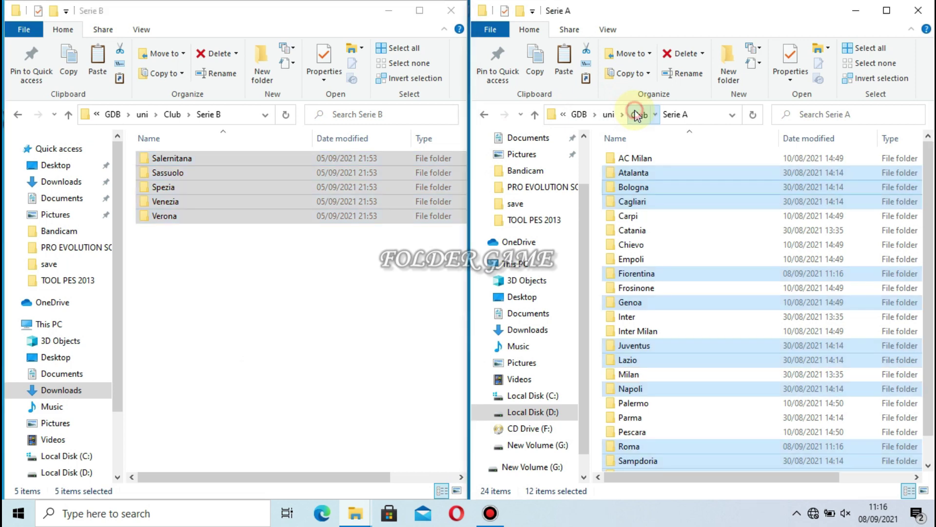
pyautogui.doubleClick(651, 419)
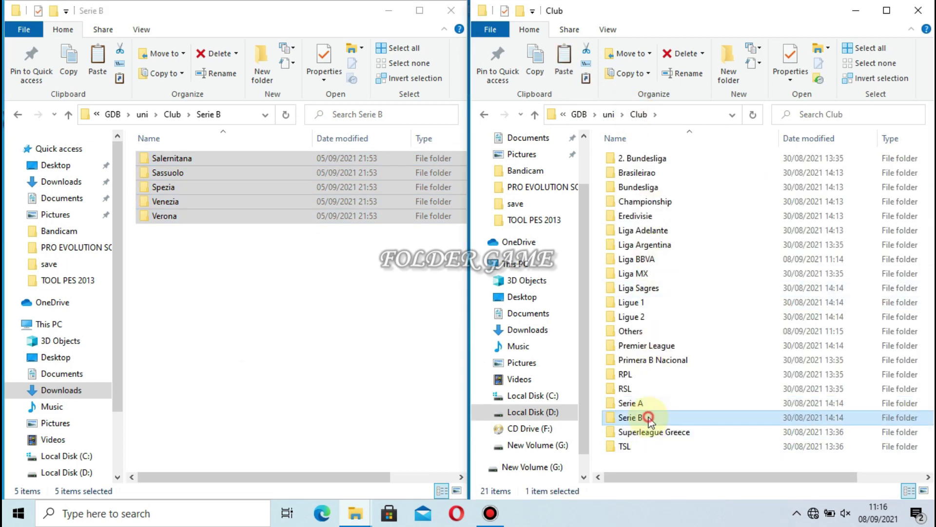
pyautogui.rightClick(690, 190)
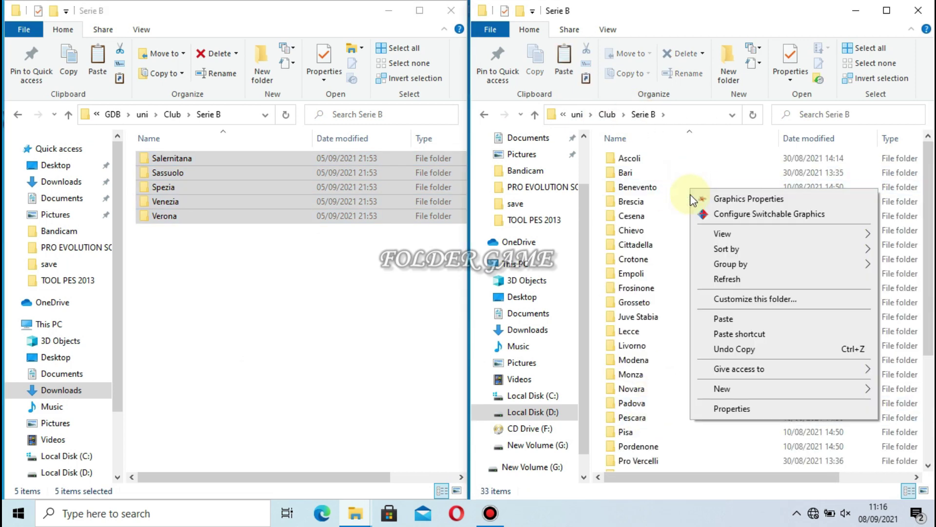
pyautogui.click(721, 315)
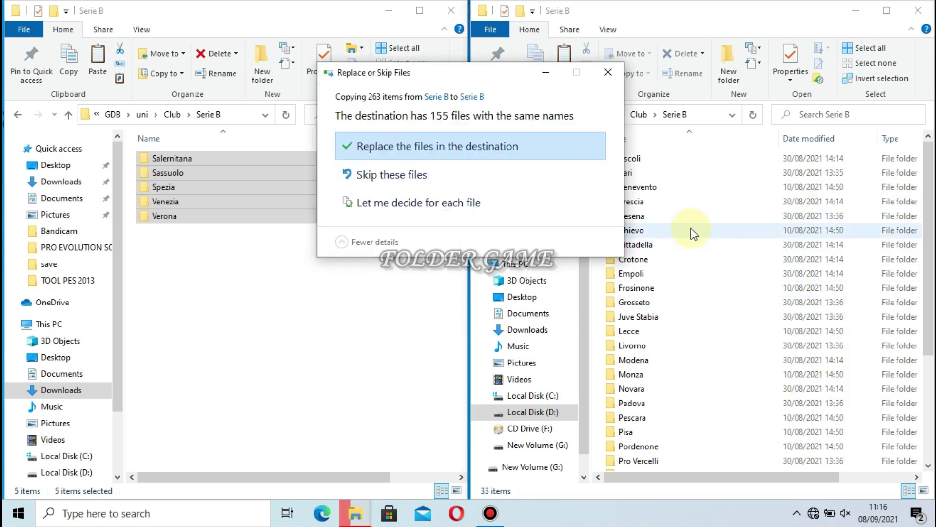
pyautogui.click(554, 151)
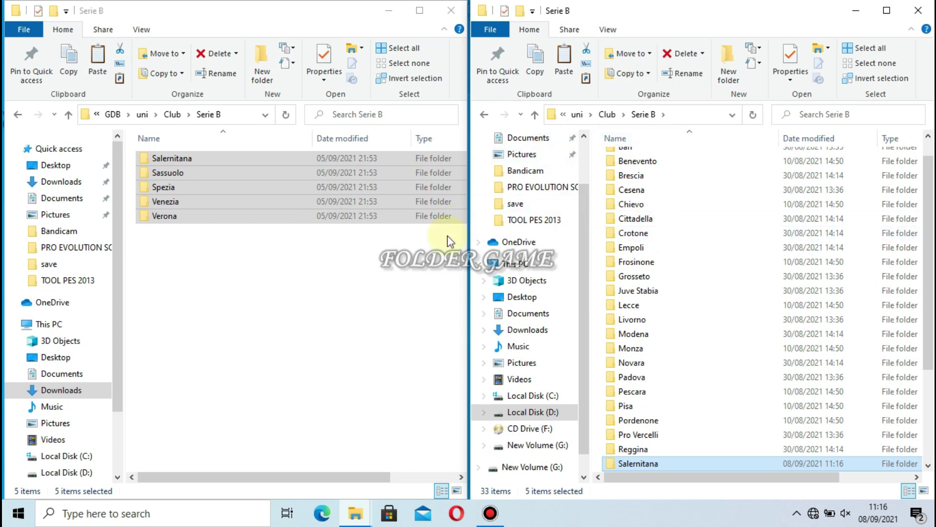
pyautogui.click(528, 186)
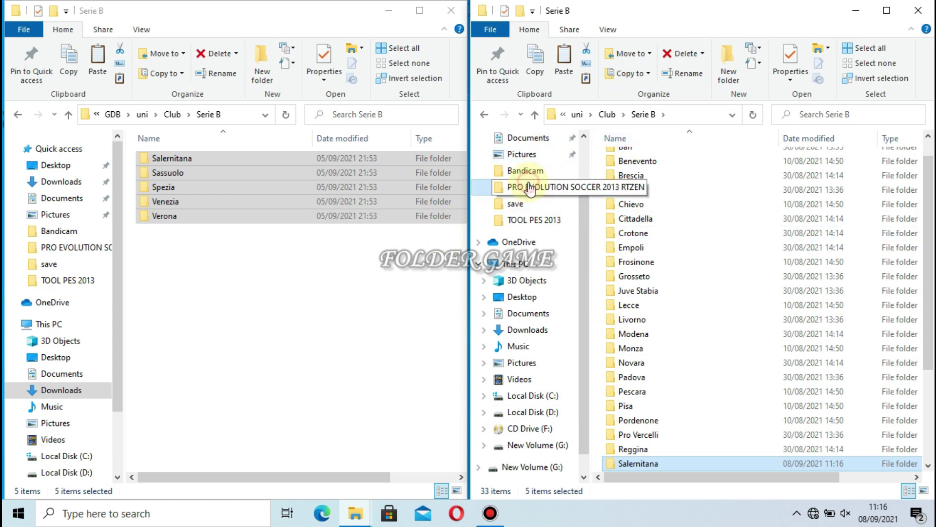
# Open the img folder inside Patch > pesedit of the Patch NSP Update V2 Season 2022 By Rzten folder in Downloads.
pyautogui.click(73, 183)
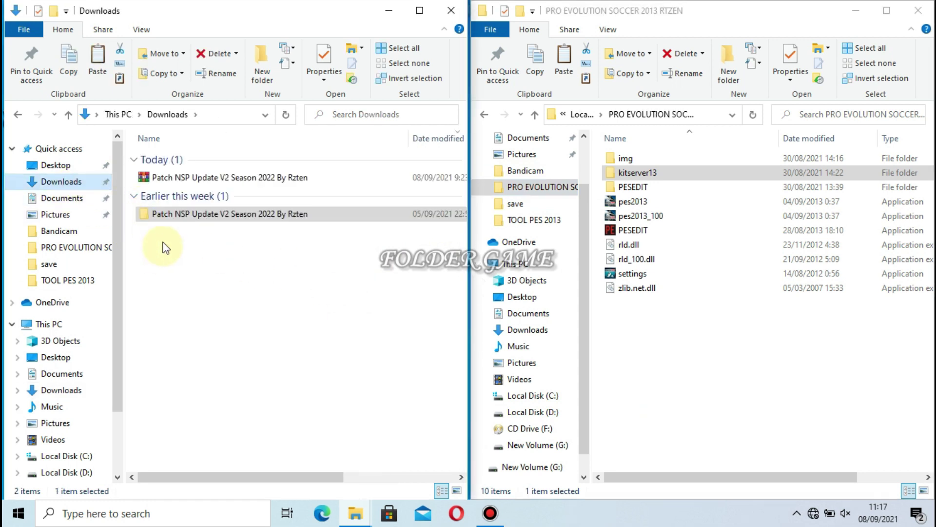
pyautogui.rightClick(166, 215)
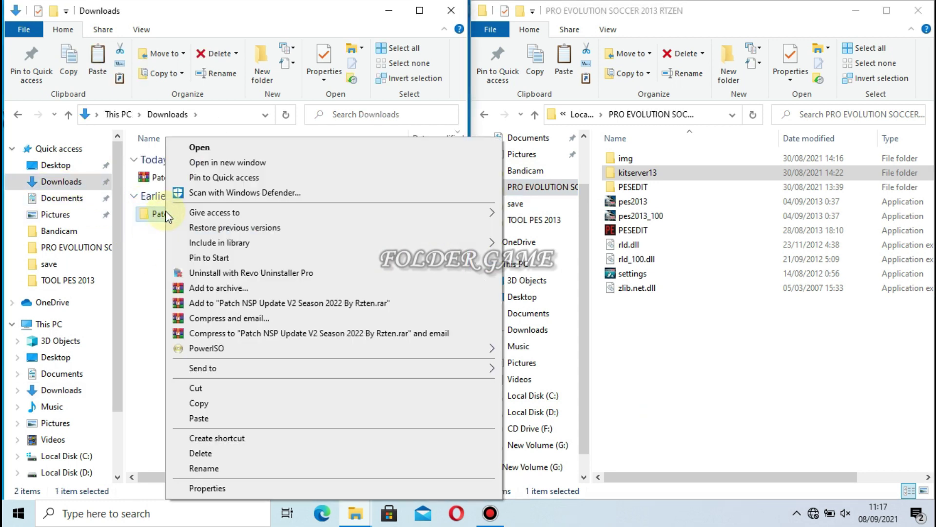
pyautogui.click(197, 147)
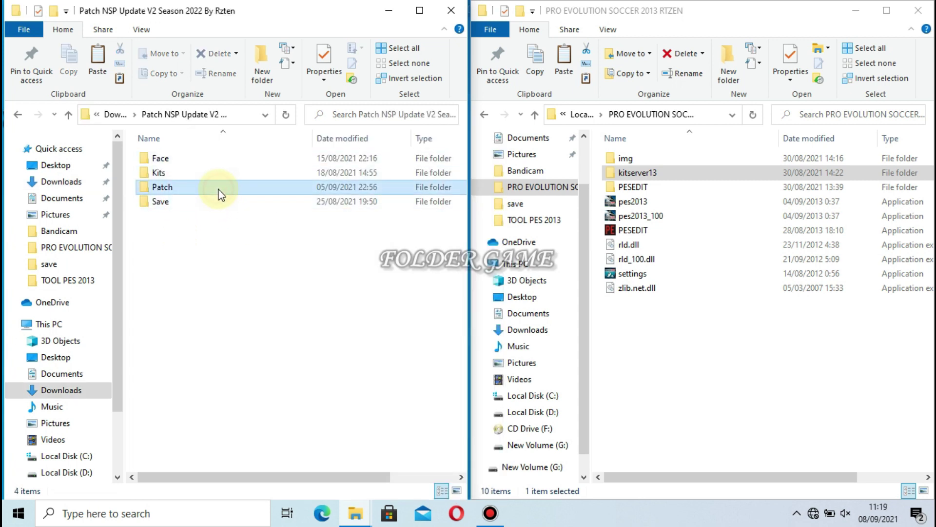
pyautogui.rightClick(218, 193)
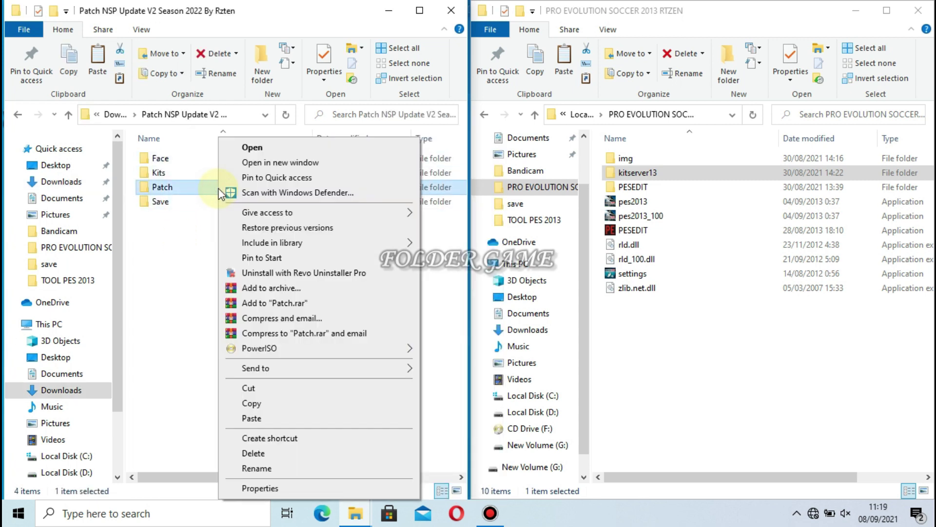
pyautogui.click(234, 152)
pyautogui.click(228, 160)
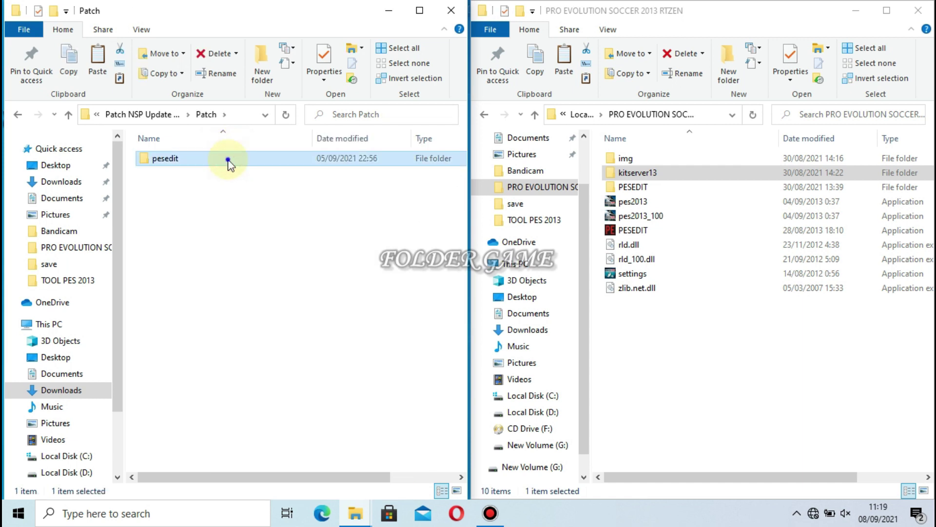
pyautogui.rightClick(227, 160)
pyautogui.click(233, 148)
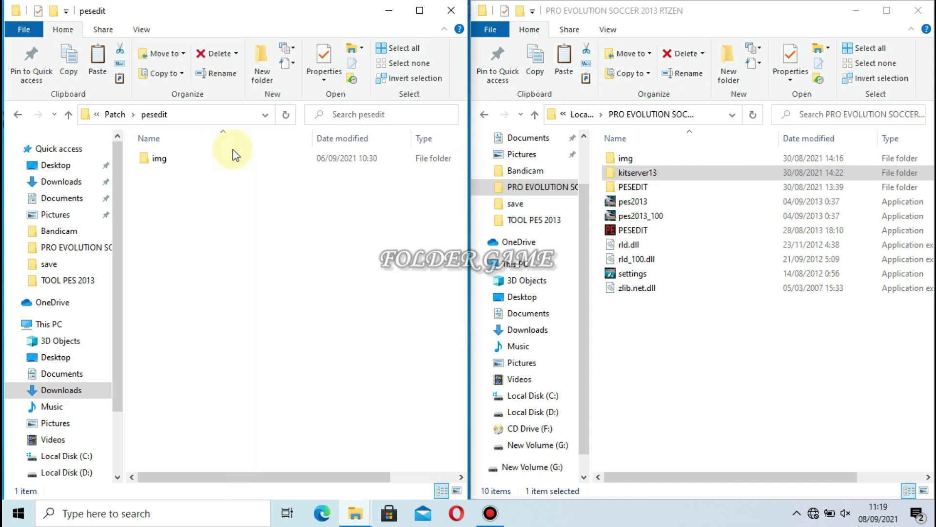
pyautogui.rightClick(230, 158)
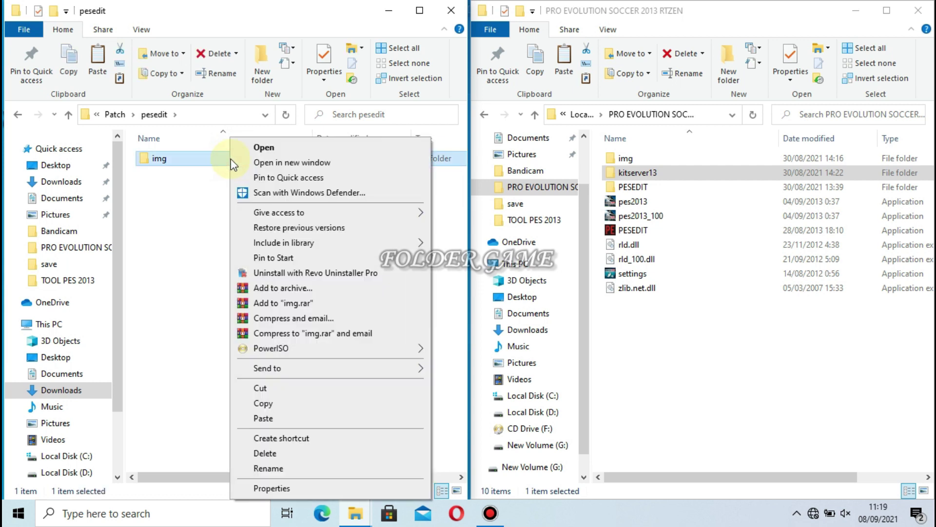
pyautogui.click(239, 147)
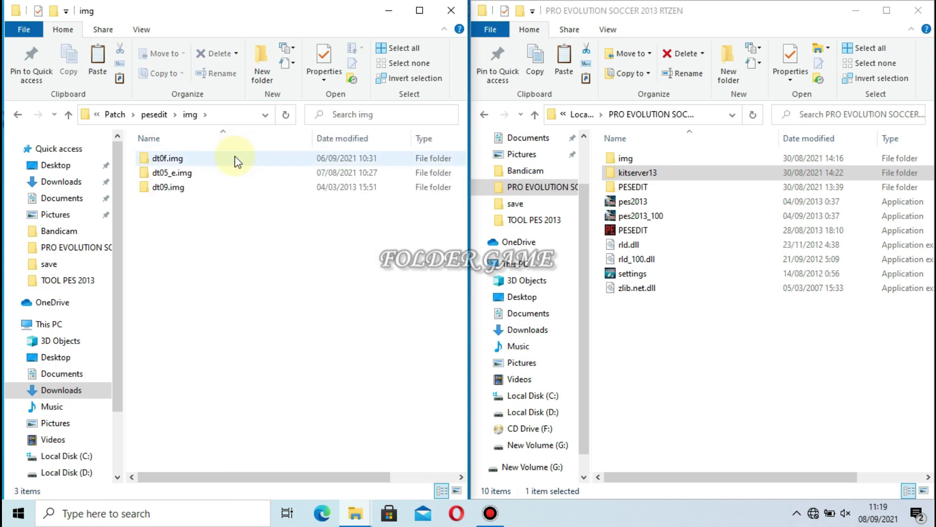
# Copy all the .bin files, unnamed_1692 through unnamed_2739, from the patch's dt0f.img folder.
pyautogui.rightClick(235, 156)
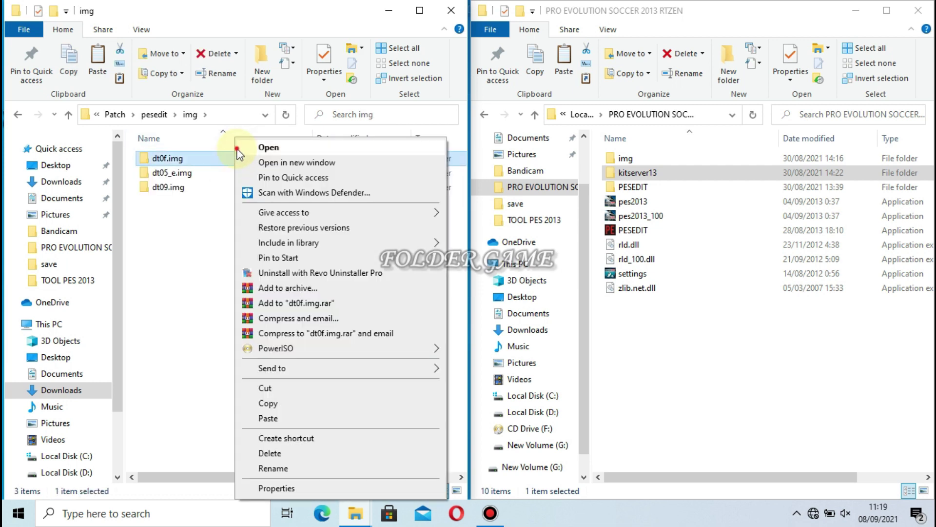
pyautogui.click(239, 148)
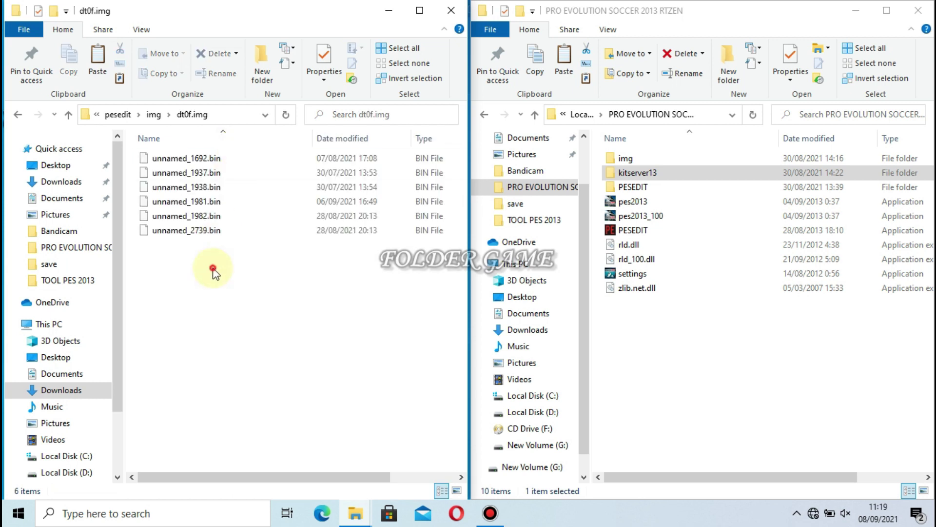
pyautogui.moveTo(213, 270); pyautogui.dragTo(220, 139)
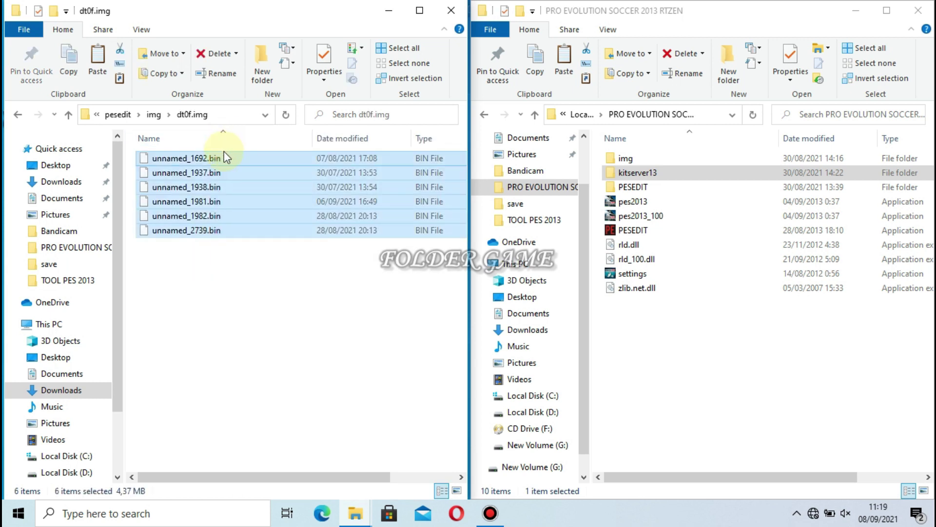
pyautogui.rightClick(221, 177)
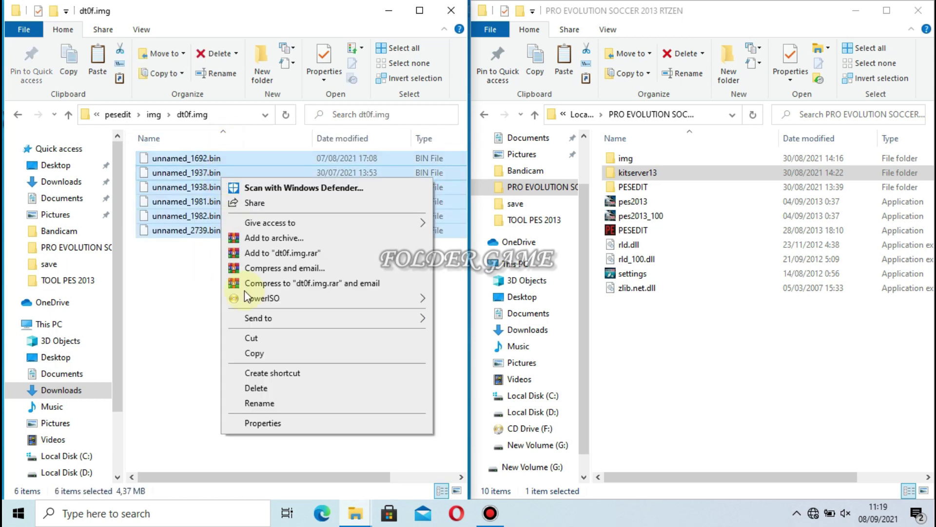
pyautogui.click(253, 353)
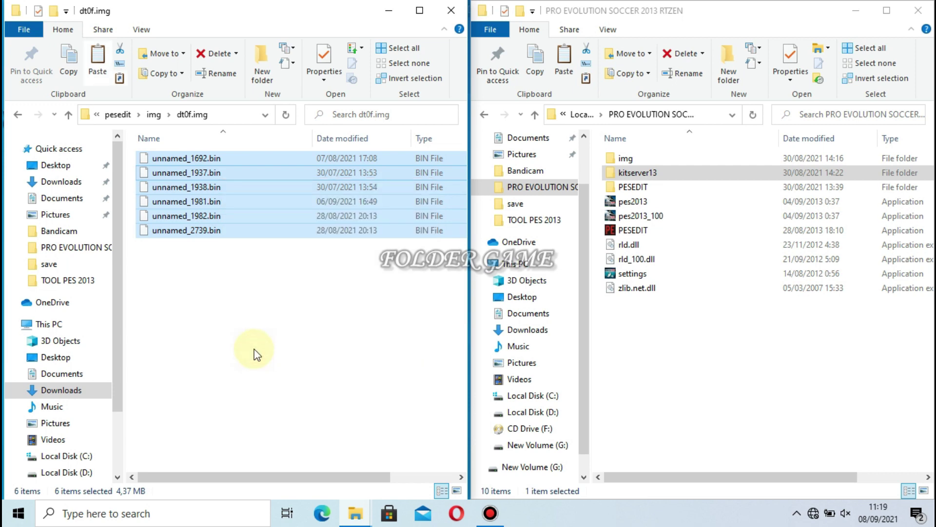
# Open the game's kitserver13 > pesedit > img folder.
pyautogui.rightClick(629, 175)
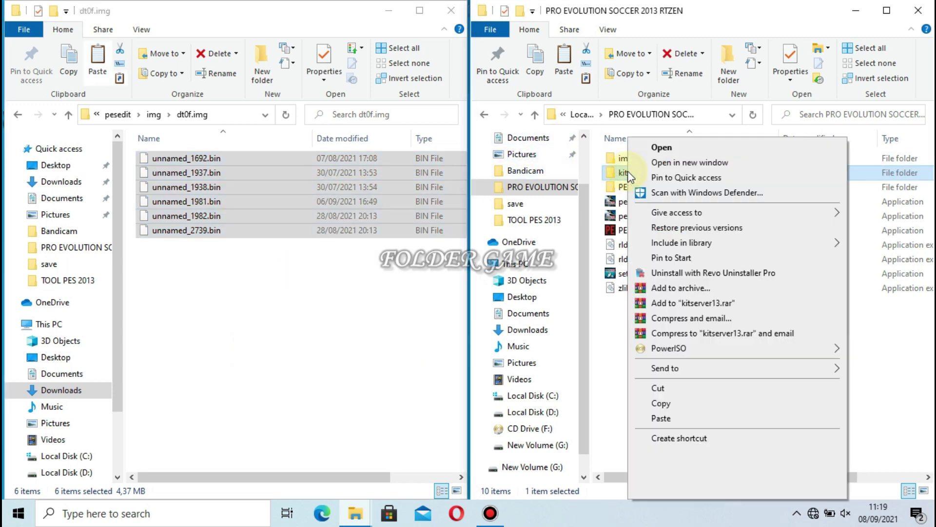
pyautogui.click(644, 149)
pyautogui.click(630, 216)
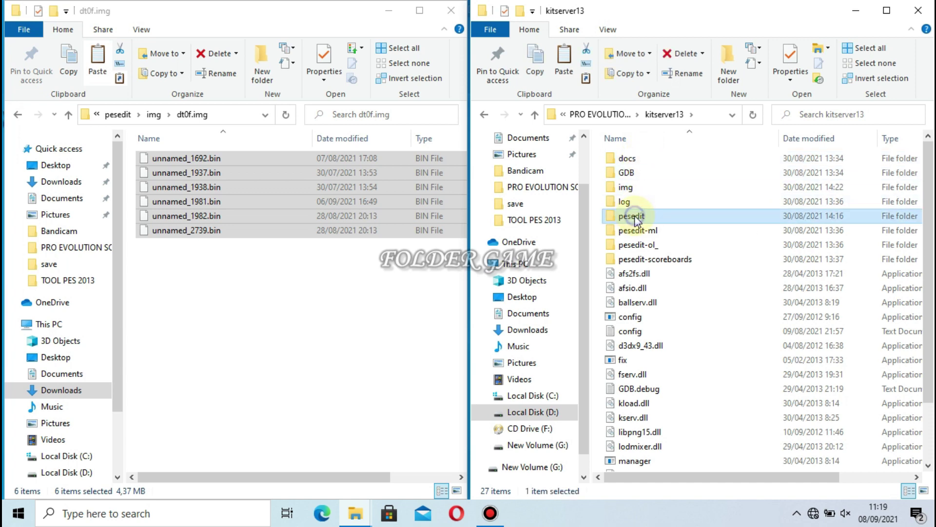
pyautogui.rightClick(634, 215)
pyautogui.click(659, 152)
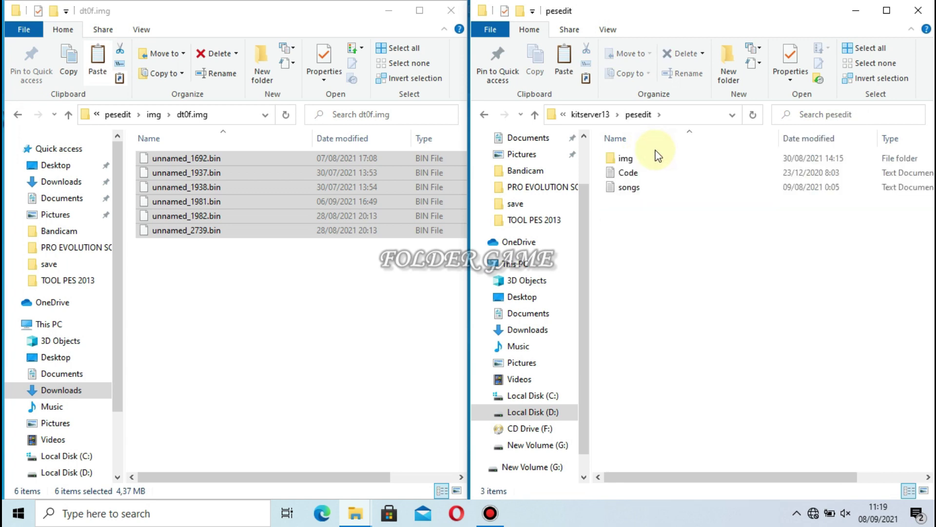
pyautogui.click(651, 161)
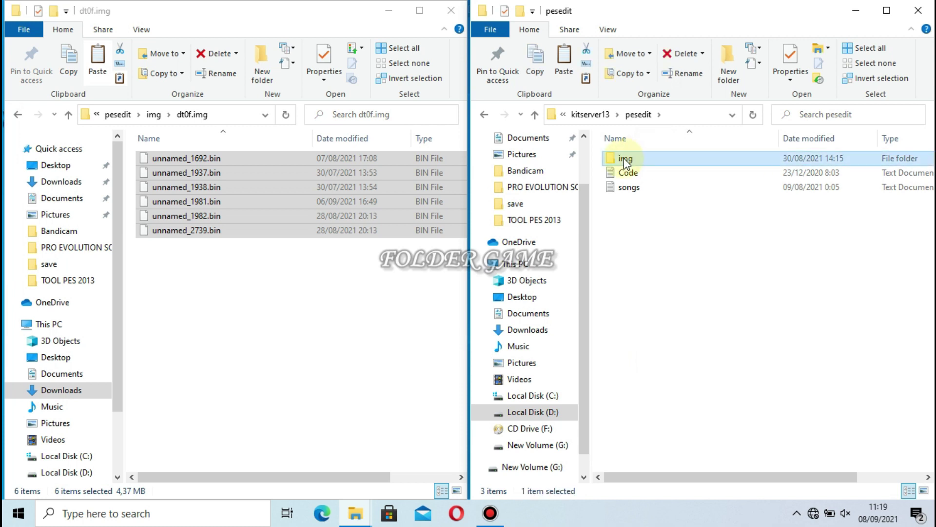
pyautogui.rightClick(631, 160)
pyautogui.click(641, 150)
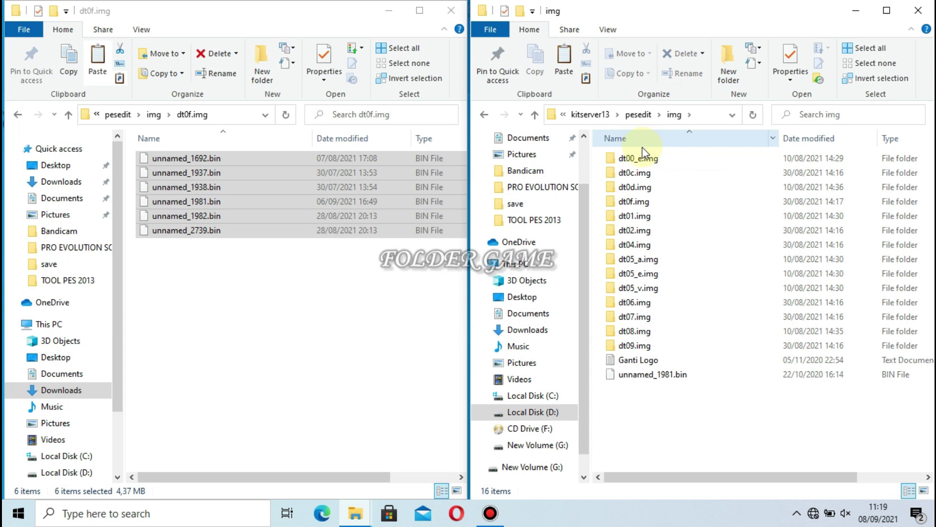
# Paste the copied .bin files into the game's dt0f.img folder, replacing the files with the same names, and return to the img folder.
pyautogui.click(637, 201)
pyautogui.rightClick(636, 204)
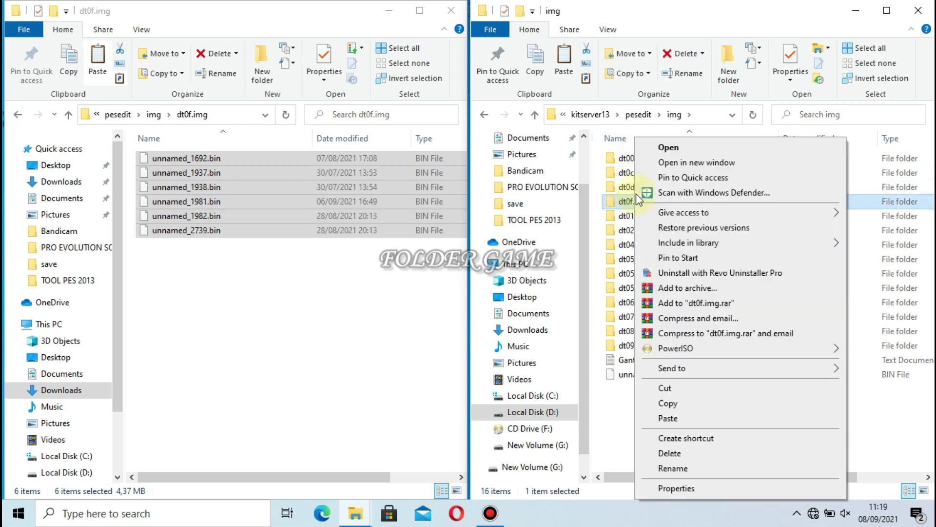
pyautogui.click(660, 155)
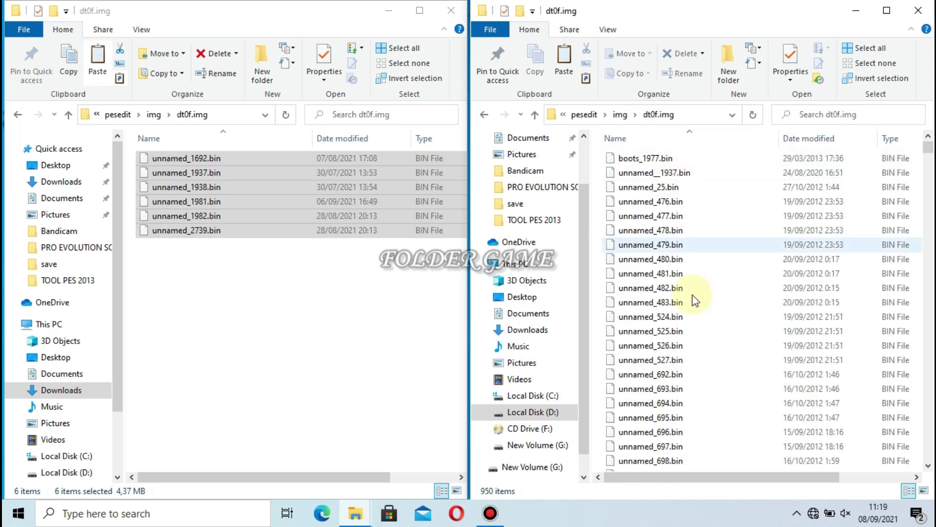
pyautogui.rightClick(723, 222)
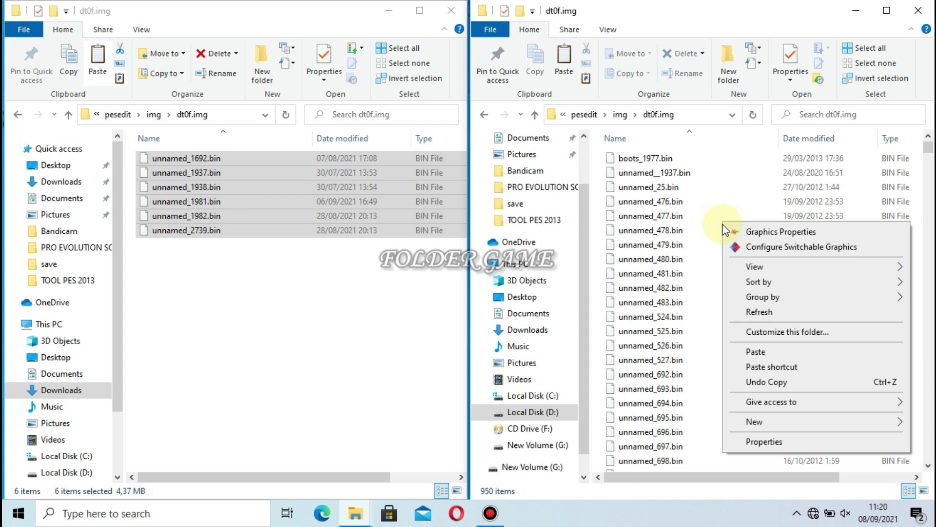
pyautogui.click(745, 351)
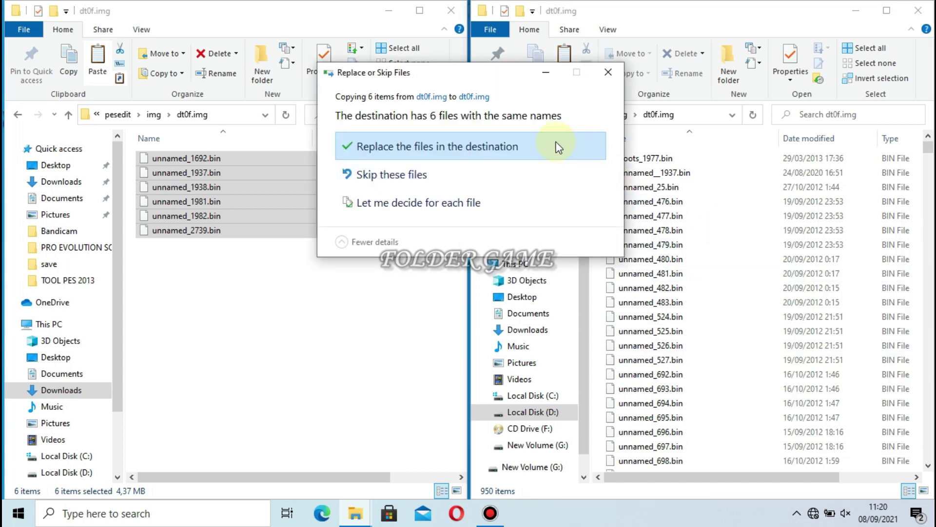
pyautogui.click(540, 146)
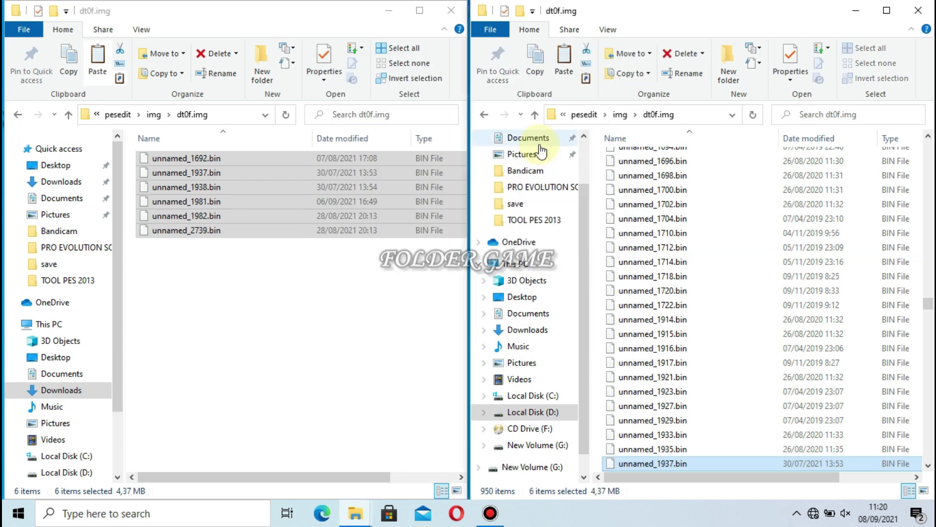
pyautogui.click(620, 115)
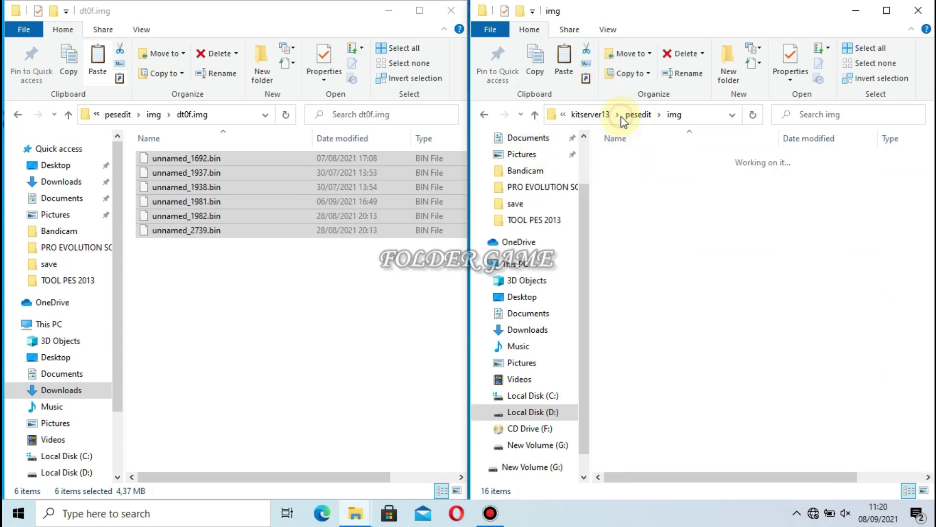
# Copy all the .bin files, unnamed_1 through unnamed_71, from the patch's dt05_e.img folder.
pyautogui.click(155, 114)
pyautogui.click(170, 177)
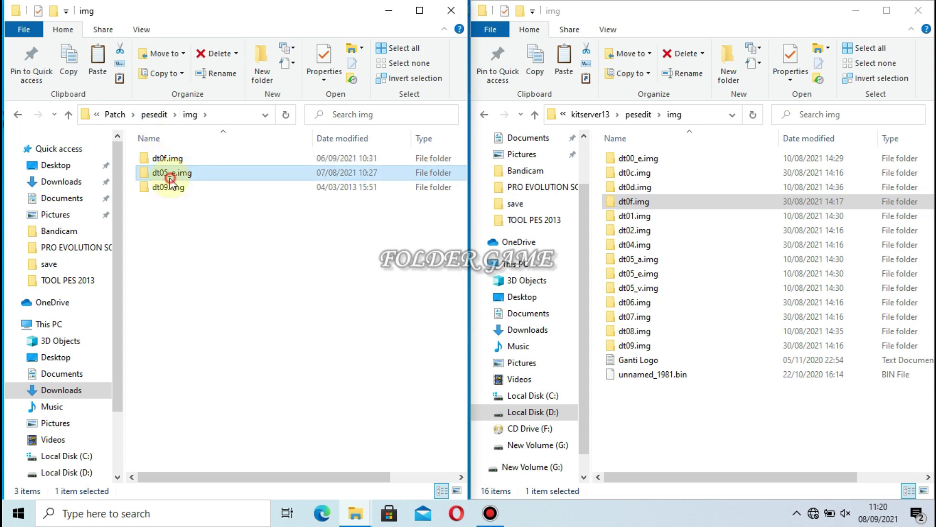
pyautogui.rightClick(177, 171)
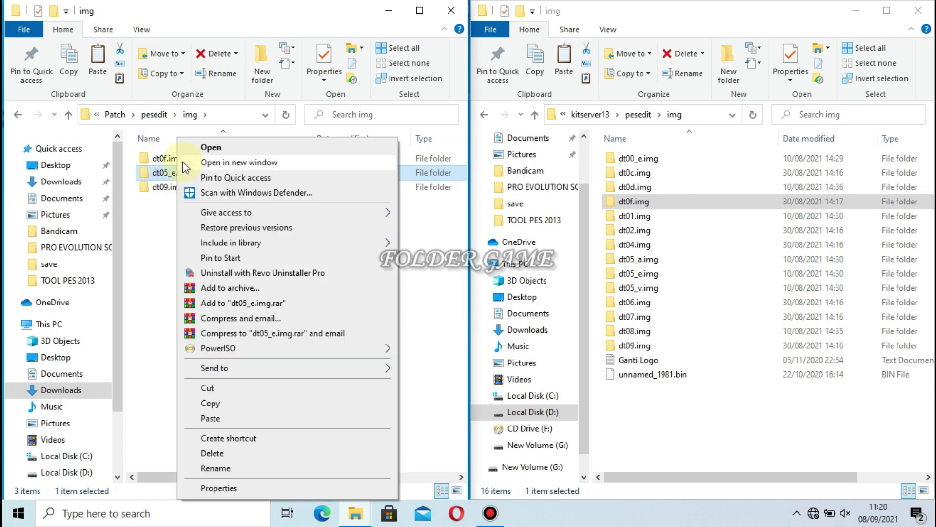
pyautogui.click(188, 149)
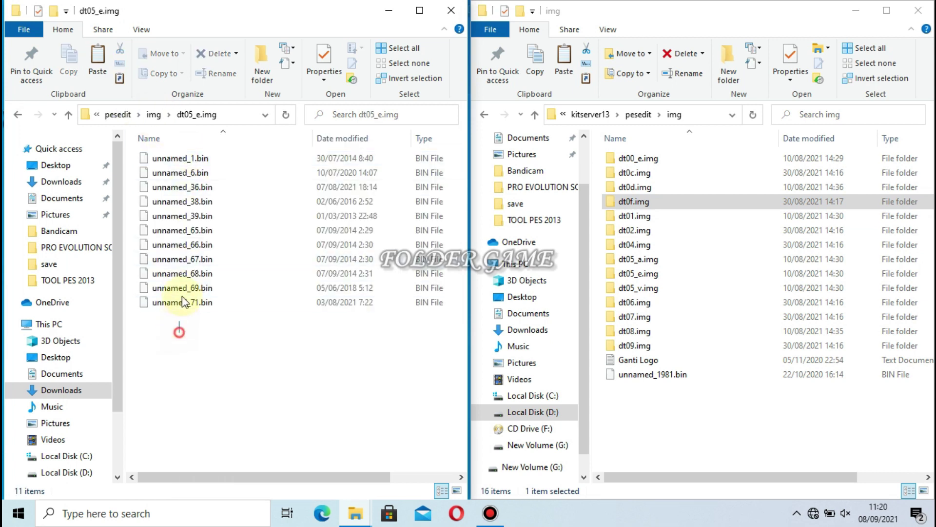
pyautogui.moveTo(183, 302); pyautogui.dragTo(201, 156)
pyautogui.rightClick(201, 157)
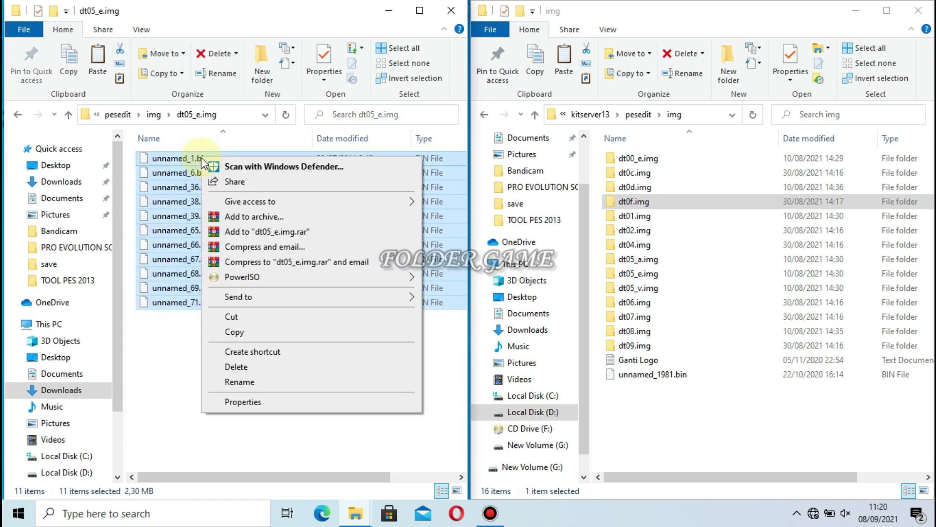
pyautogui.click(234, 332)
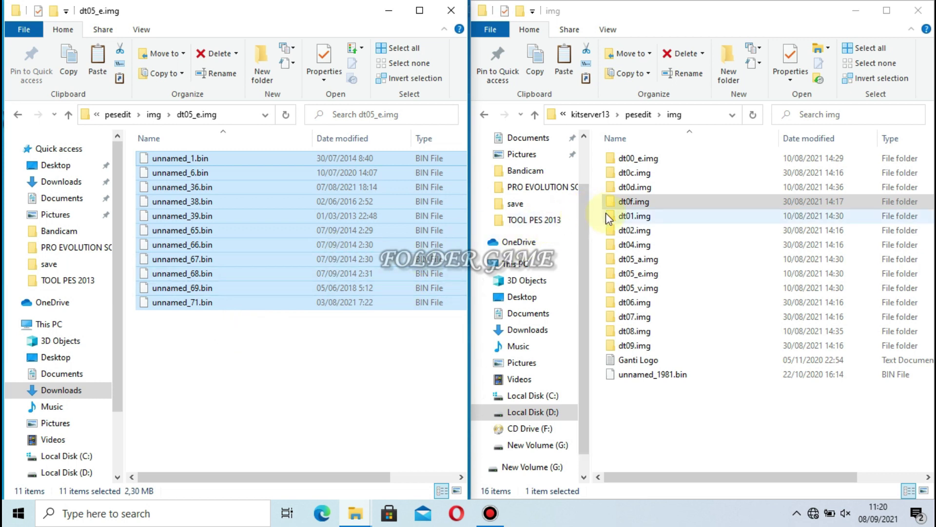
# Paste the copied .bin files into the game's dt05_e.img folder, replacing the existing files, and return to the img folder.
pyautogui.click(633, 275)
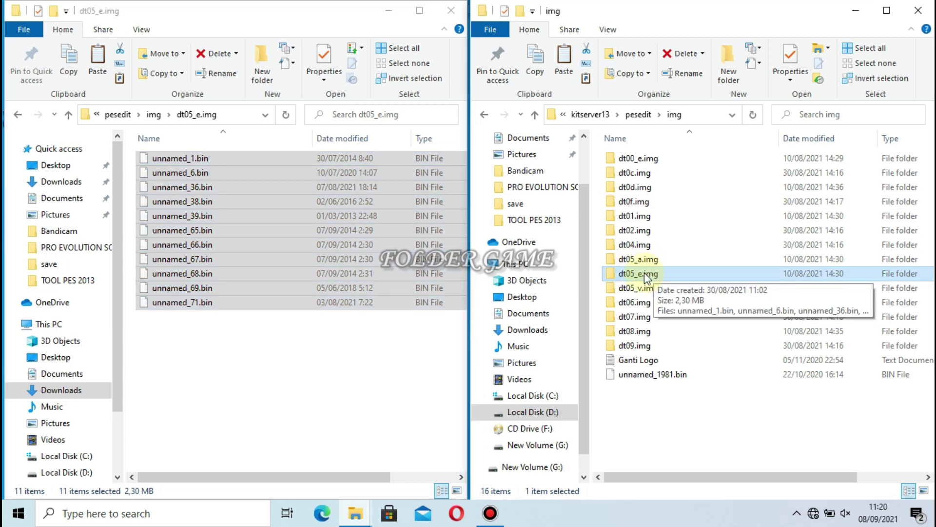
pyautogui.rightClick(645, 272)
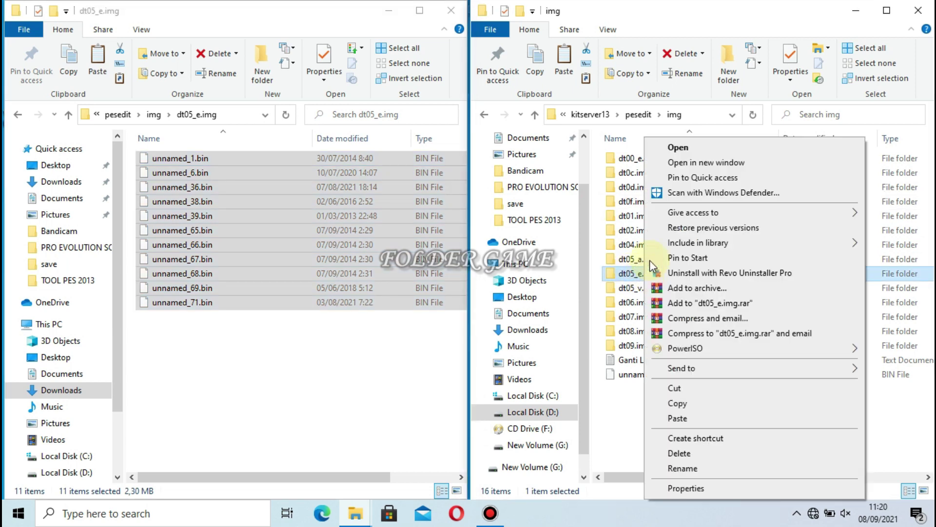
pyautogui.click(683, 145)
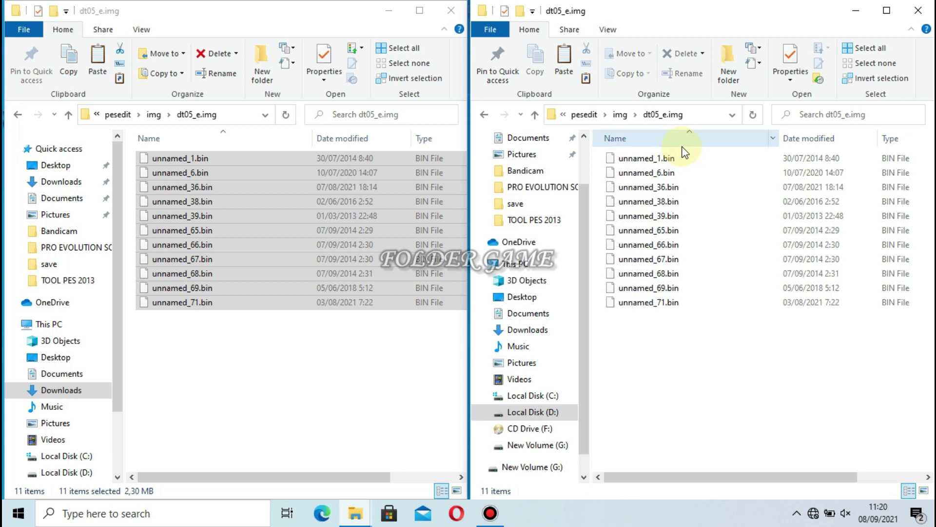
pyautogui.rightClick(679, 366)
pyautogui.click(701, 266)
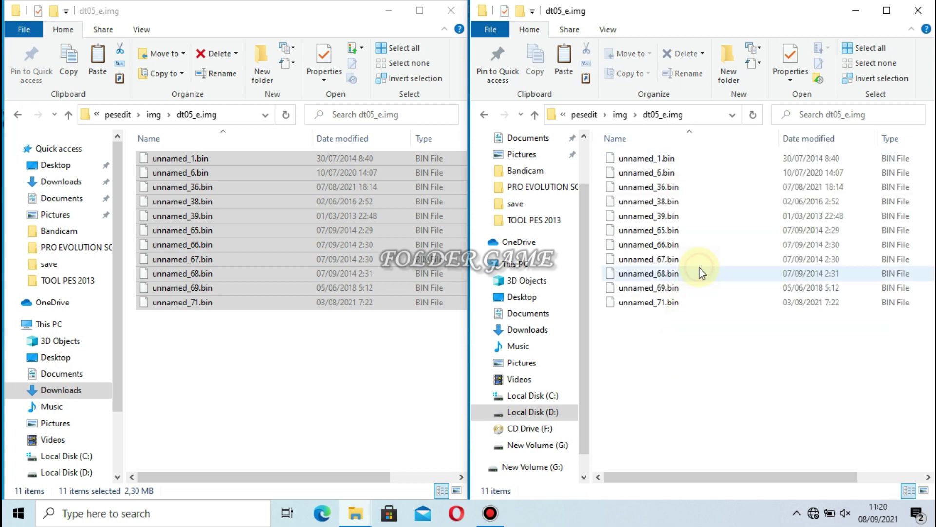
pyautogui.click(567, 152)
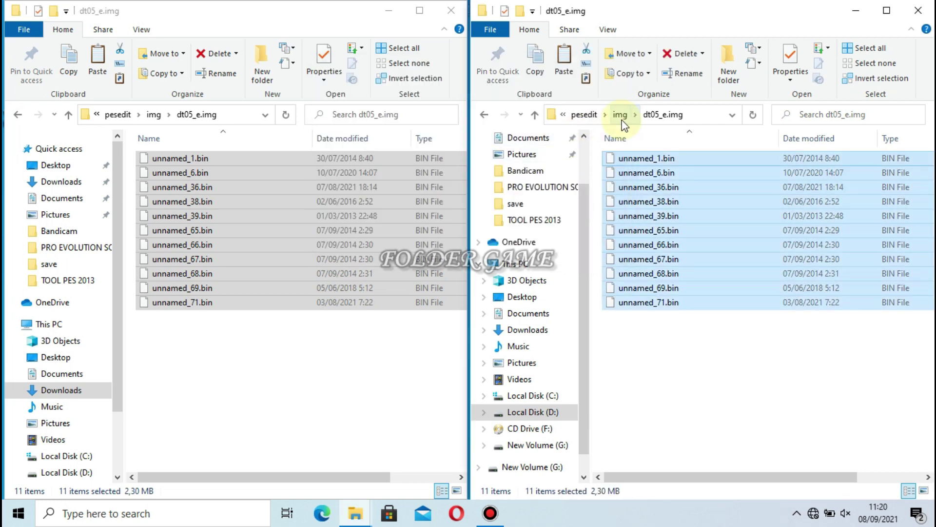
pyautogui.click(625, 125)
pyautogui.click(619, 117)
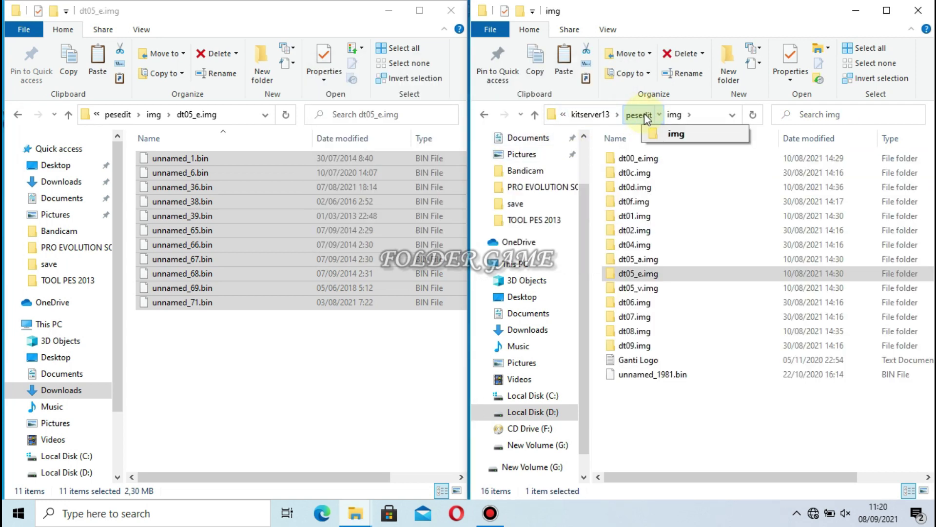
# Copy all the .bin files, unnamed_133 through unnamed_166, from the patch's pesedit > img > dt09.img folder.
pyautogui.click(155, 115)
pyautogui.click(183, 253)
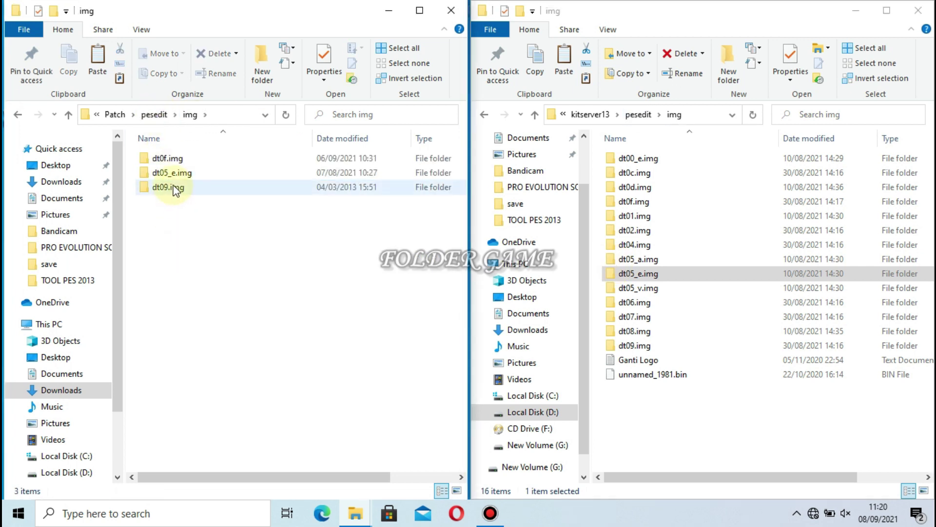
pyautogui.click(176, 190)
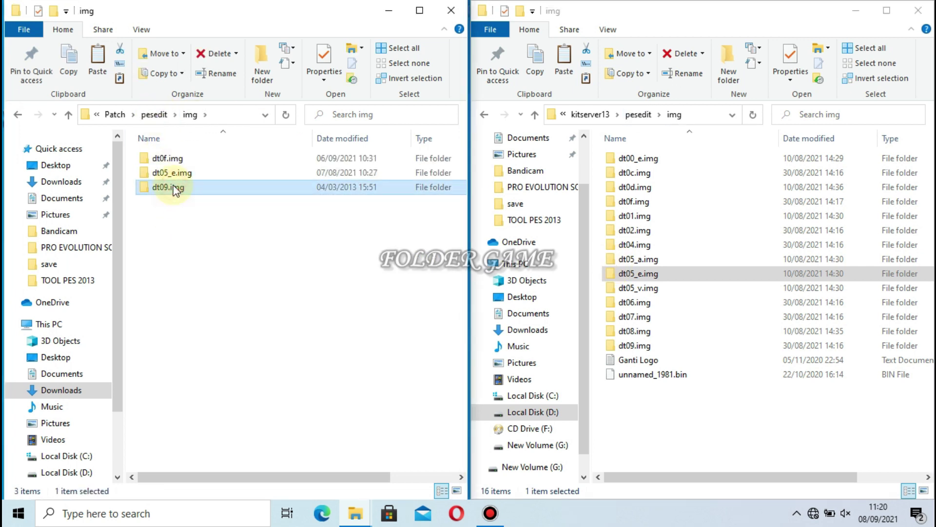
pyautogui.rightClick(173, 186)
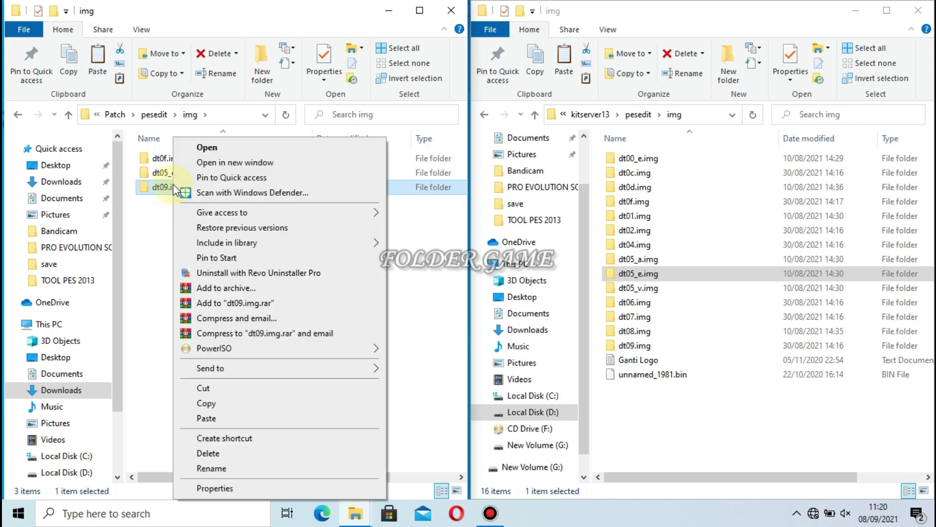
pyautogui.click(194, 148)
pyautogui.moveTo(188, 237); pyautogui.dragTo(200, 157)
pyautogui.rightClick(200, 157)
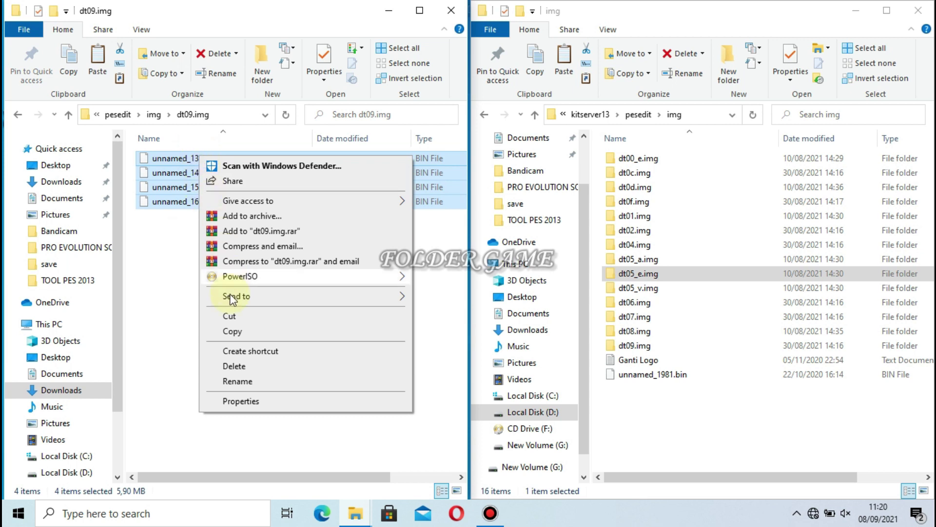
pyautogui.click(232, 331)
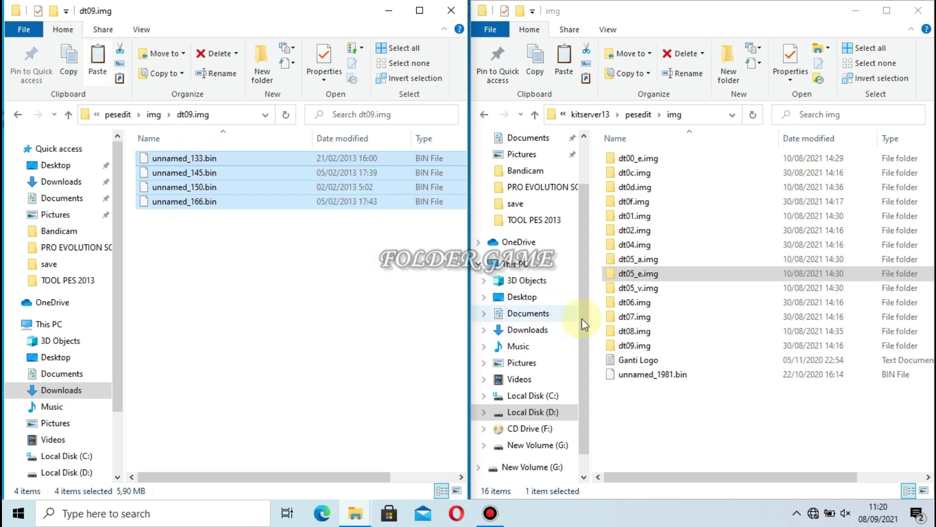
# Paste the copied .bin files into the game's pesedit > img > dt09.img folder.
pyautogui.click(614, 344)
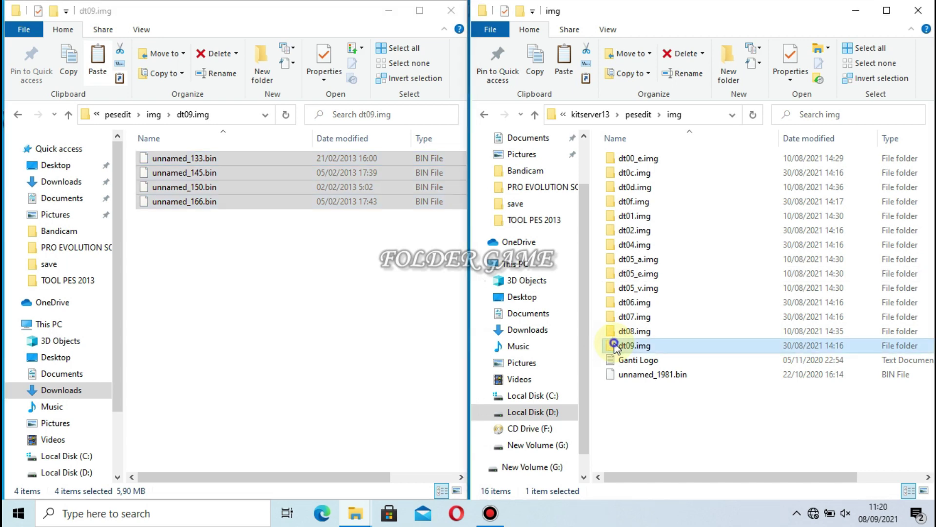
pyautogui.rightClick(614, 345)
pyautogui.click(657, 148)
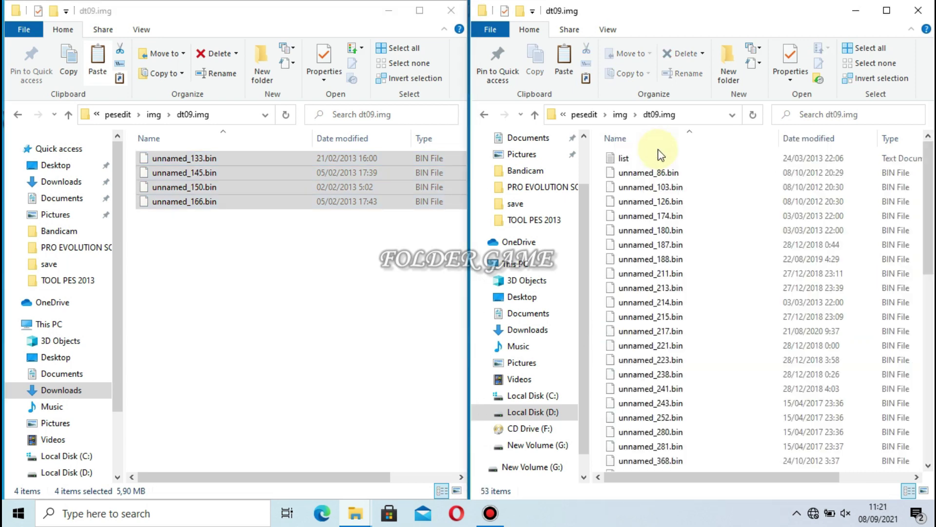
pyautogui.rightClick(717, 277)
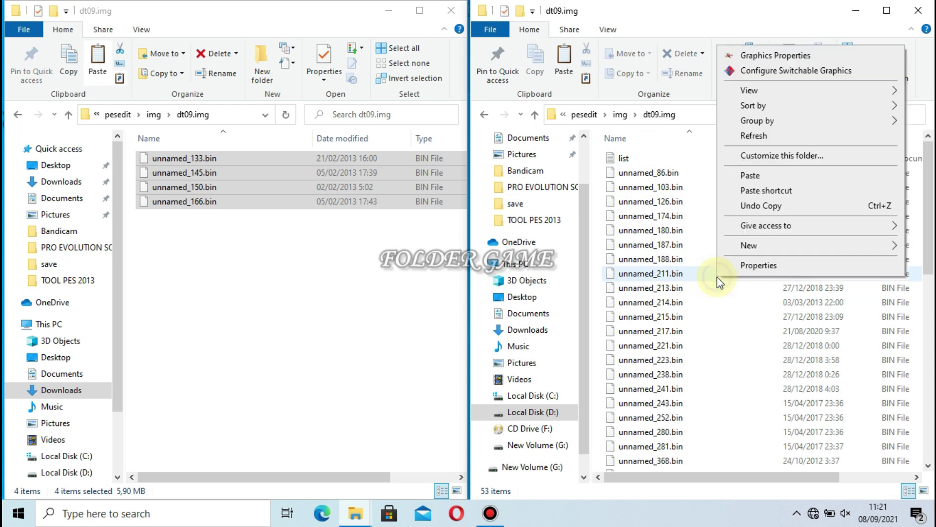
pyautogui.click(744, 176)
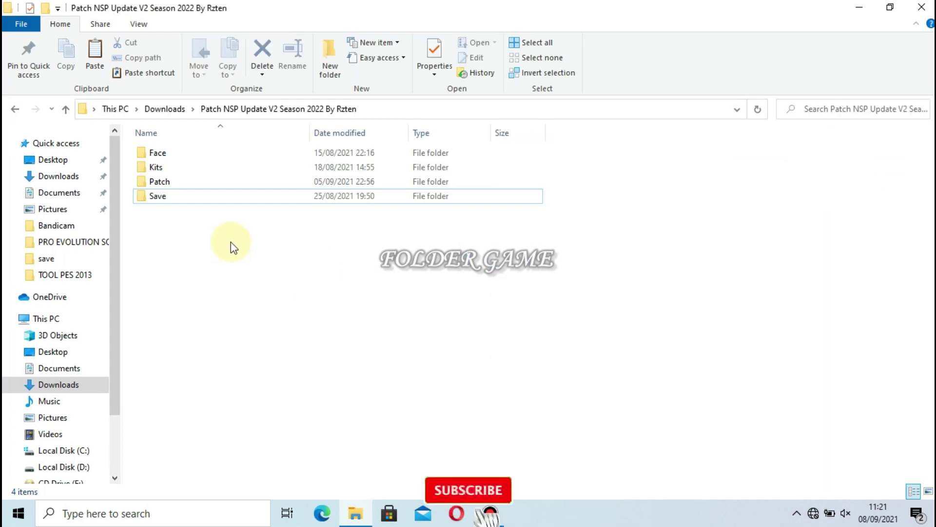
# Copy the EDIT.bin file from the Save folder of Patch NSP Update V2 Season 2022.
pyautogui.click(186, 201)
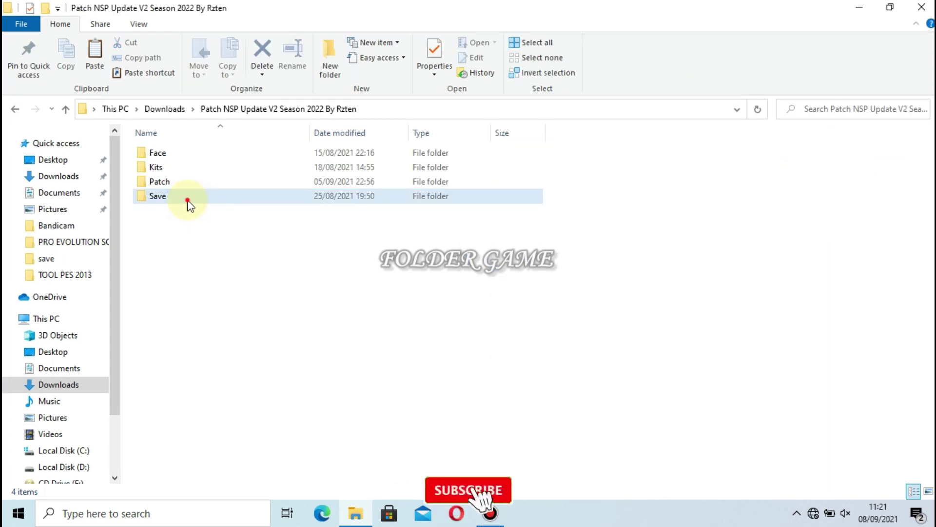
pyautogui.rightClick(187, 200)
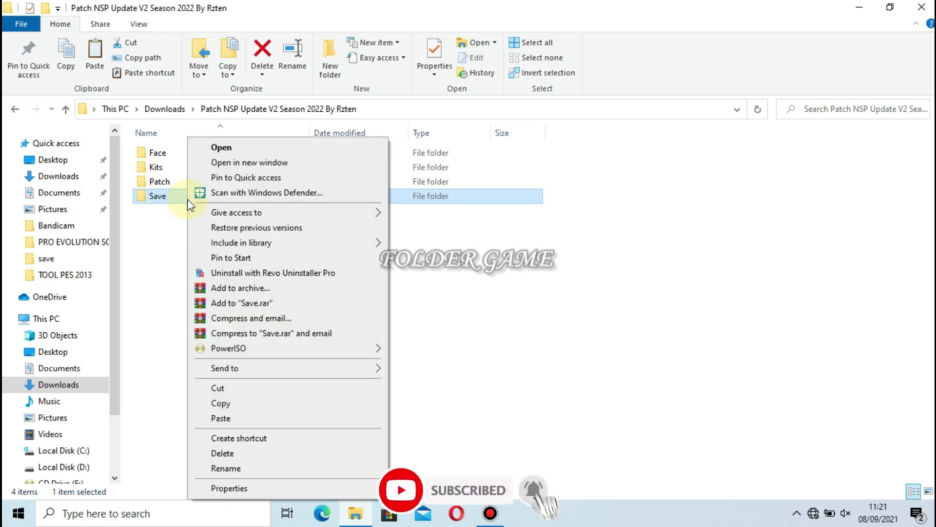
pyautogui.click(213, 148)
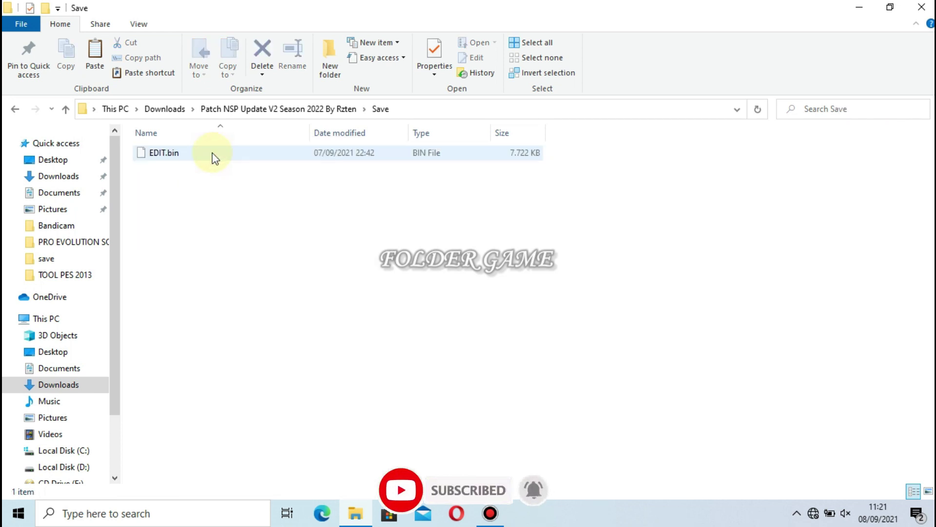
pyautogui.click(212, 153)
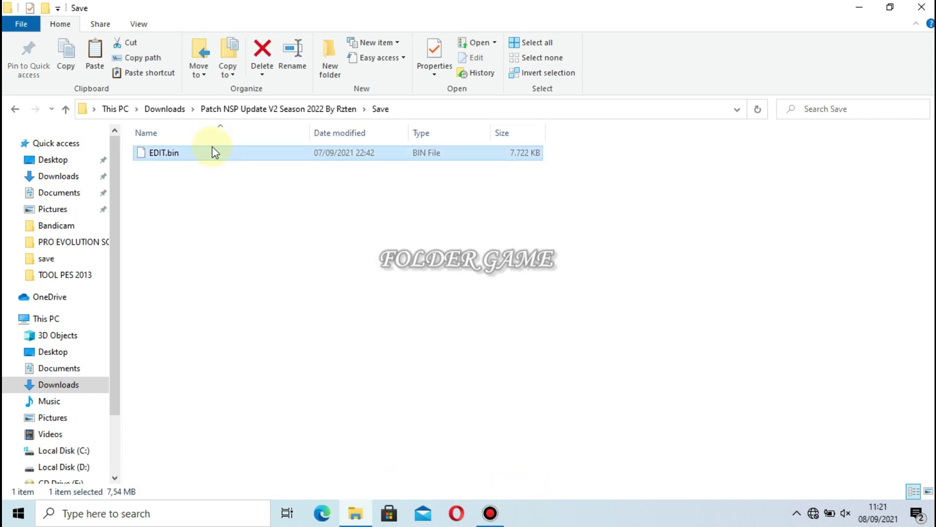
pyautogui.rightClick(212, 147)
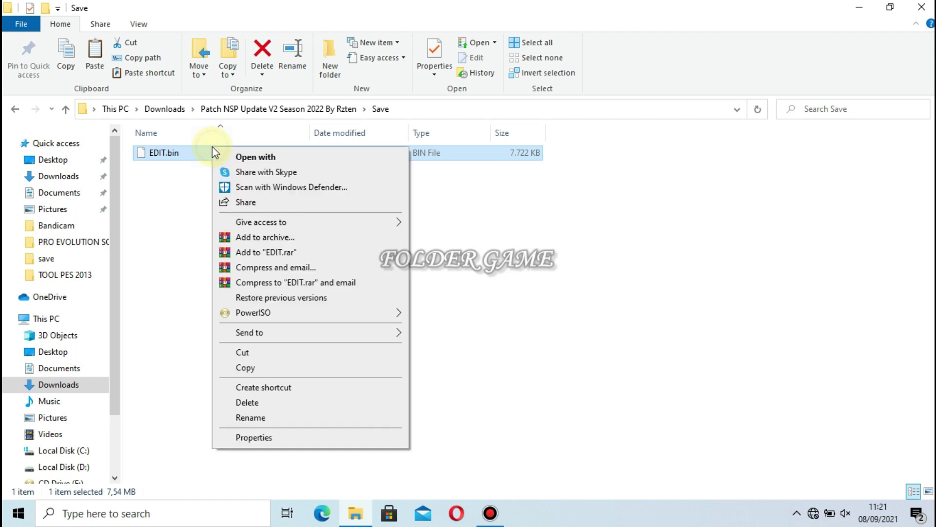
pyautogui.click(246, 367)
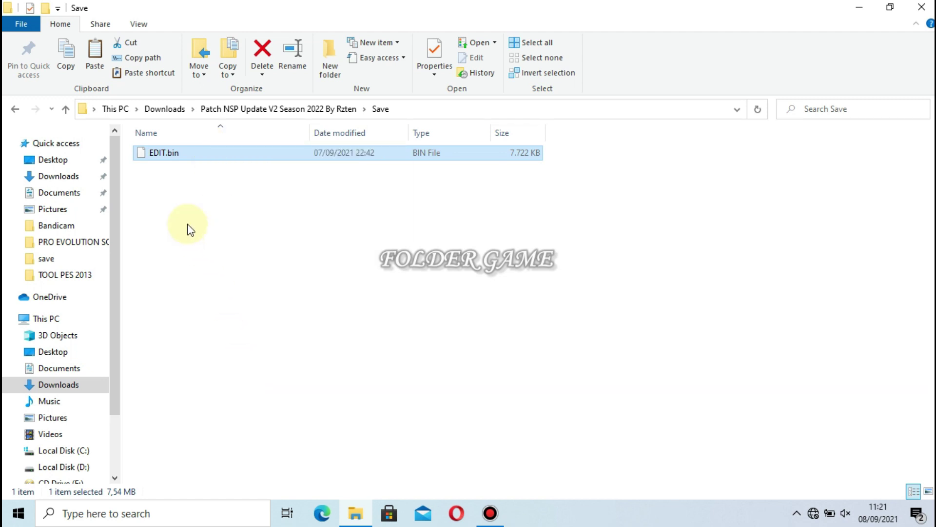
# Open the save folder under Documents > KONAMI > Pro Evolution Soccer 2013.
pyautogui.click(54, 195)
pyautogui.click(161, 182)
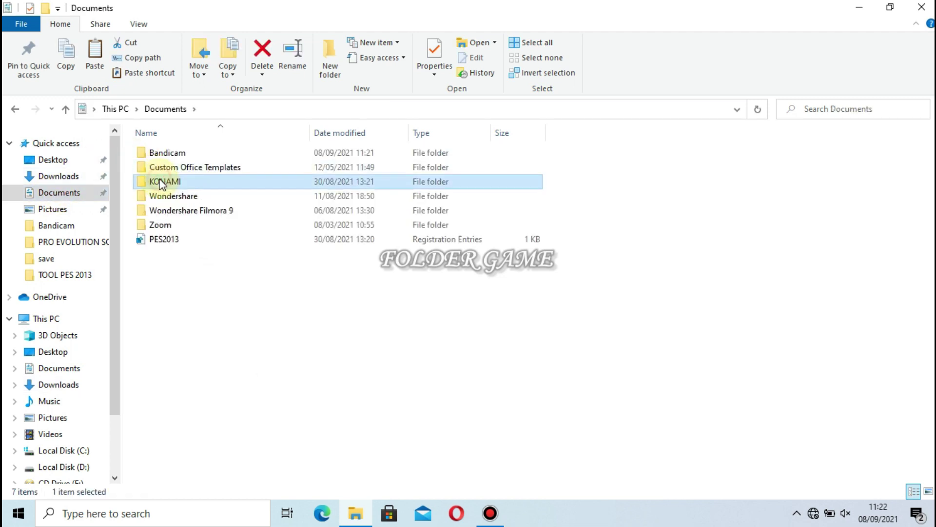
pyautogui.rightClick(161, 182)
pyautogui.click(183, 147)
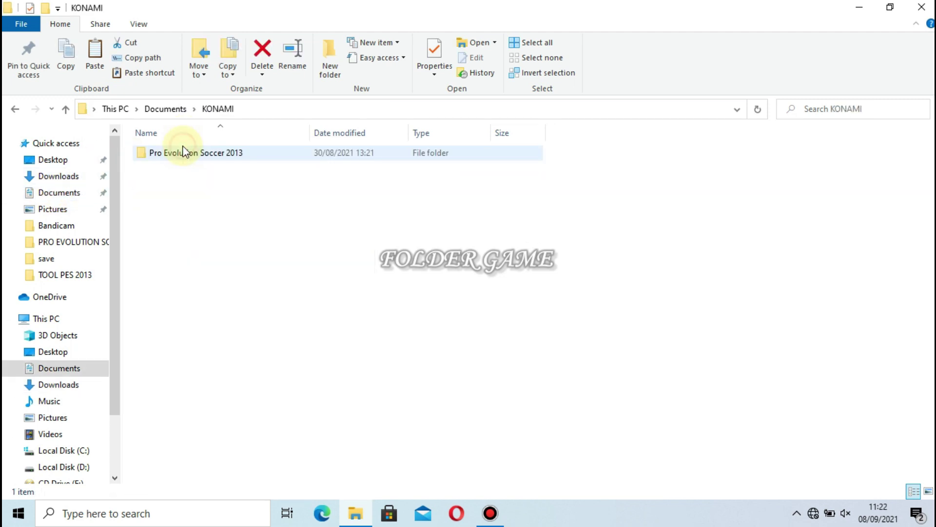
pyautogui.click(182, 153)
pyautogui.rightClick(183, 153)
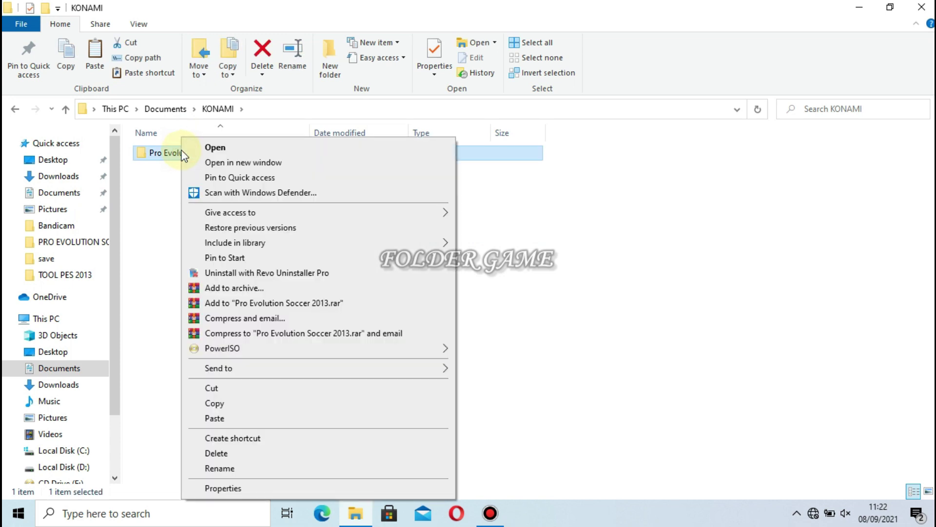
pyautogui.click(185, 148)
pyautogui.doubleClick(185, 153)
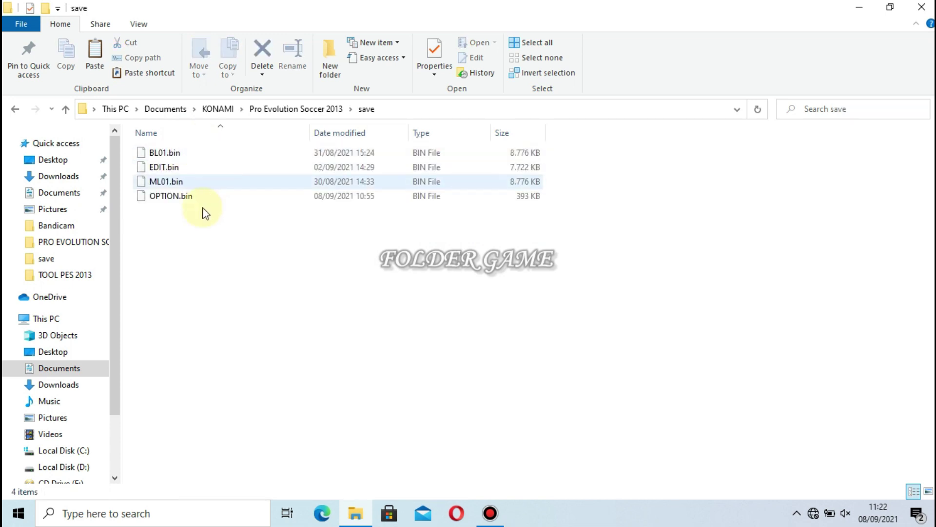
# Paste the copied EDIT.bin into the Pro Evolution Soccer 2013 save folder, replacing the existing file.
pyautogui.click(195, 233)
pyautogui.rightClick(195, 233)
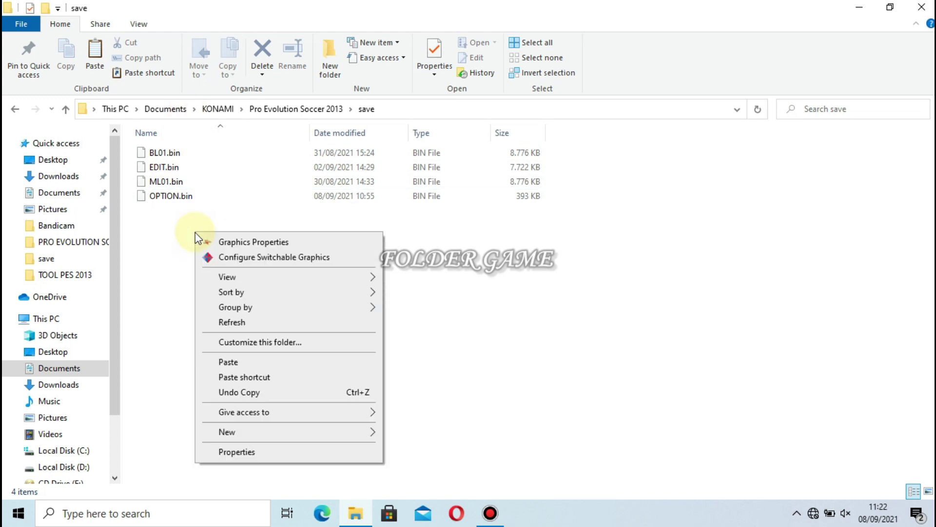
pyautogui.click(225, 360)
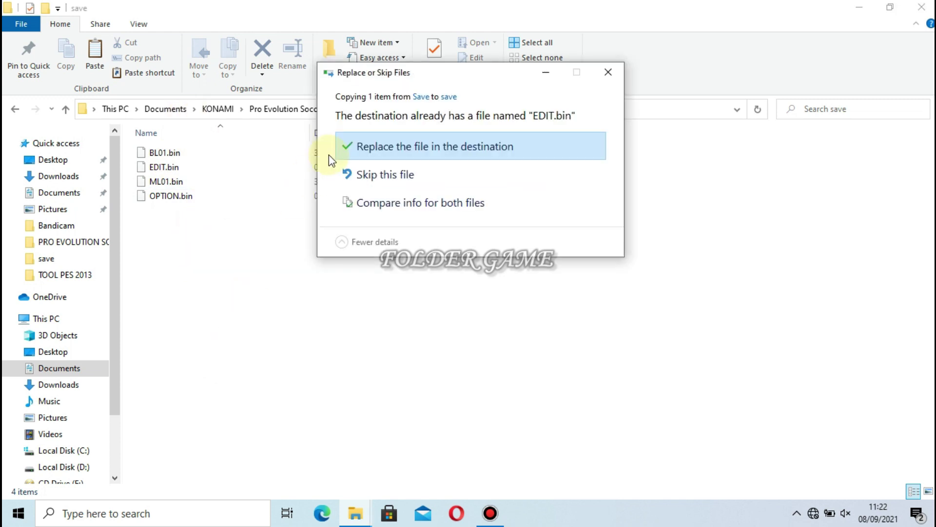
pyautogui.click(373, 148)
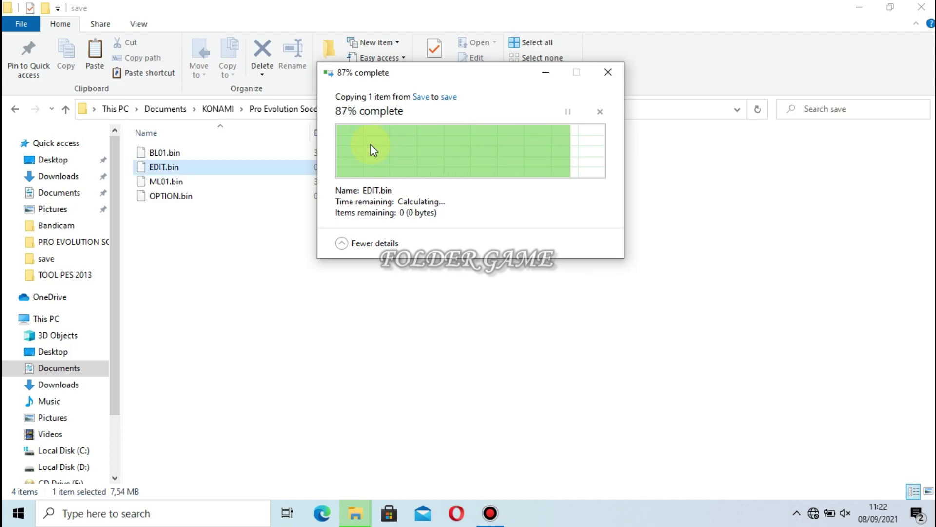